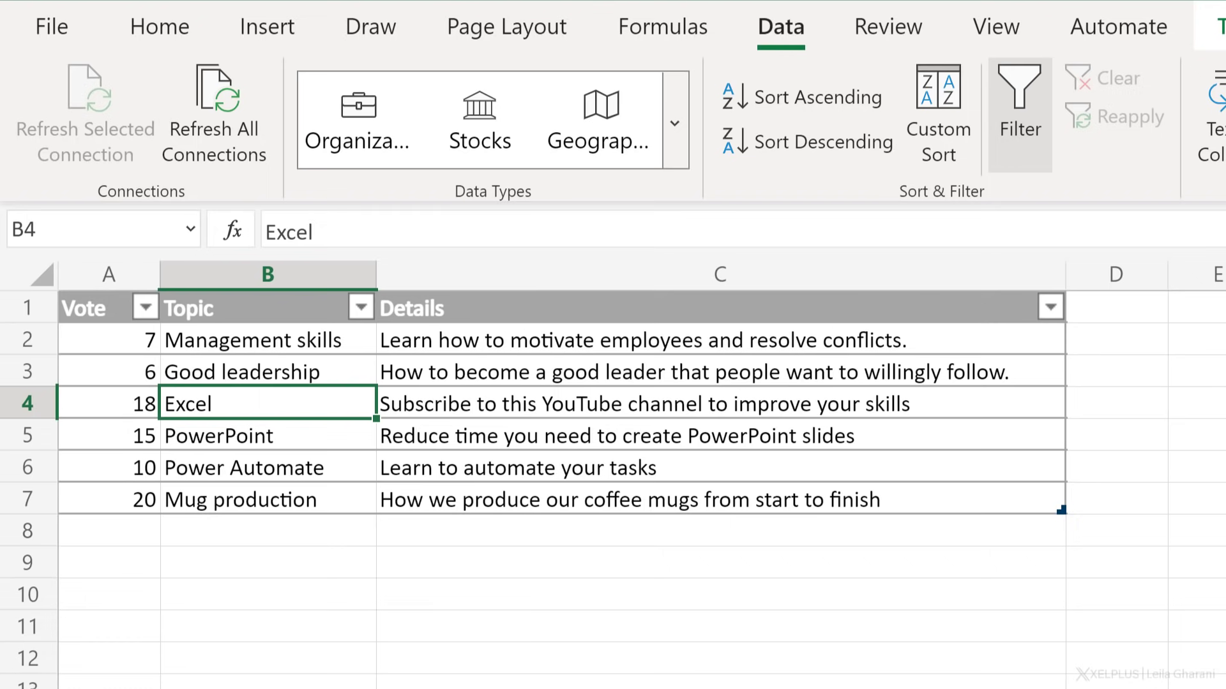
# Select topic names B4:B6 in the Topic column of the training ideas table
pyautogui.moveTo(234, 406); pyautogui.dragTo(243, 479)
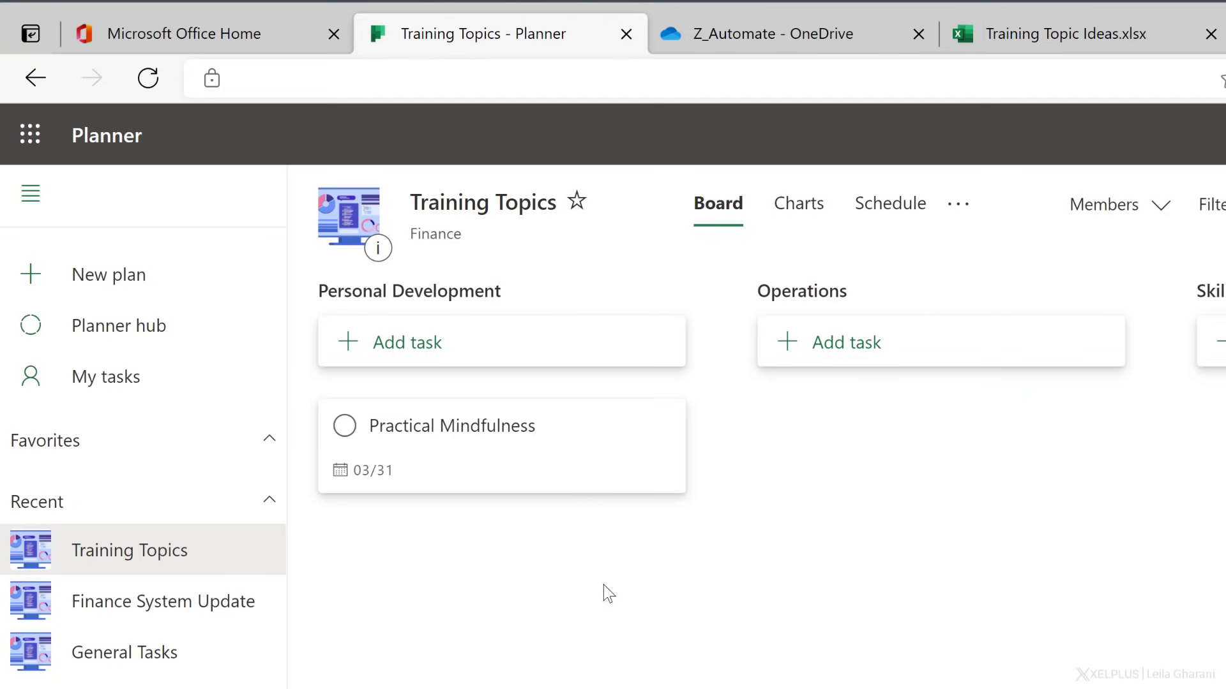
pyautogui.hscroll(5, 604, 584)
pyautogui.hscroll(1, 605, 585)
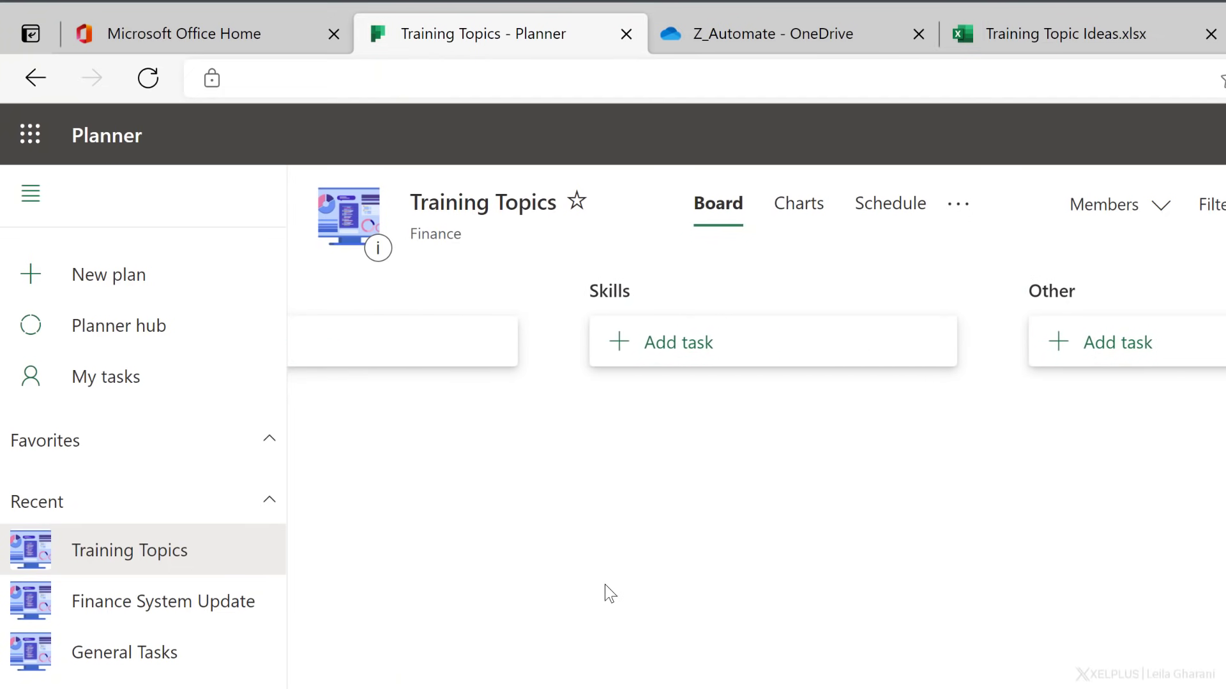
pyautogui.hscroll(-6, 605, 584)
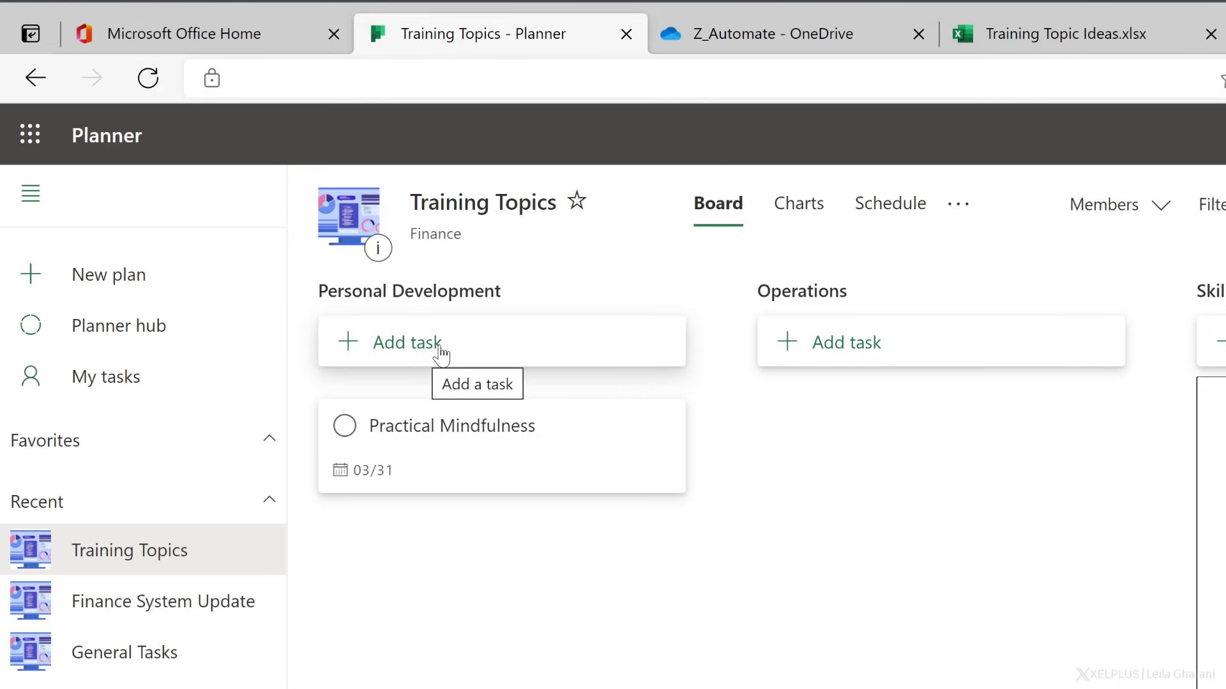
# Switch back to the Training Topic Ideas.xlsx workbook tab
pyautogui.click(1025, 33)
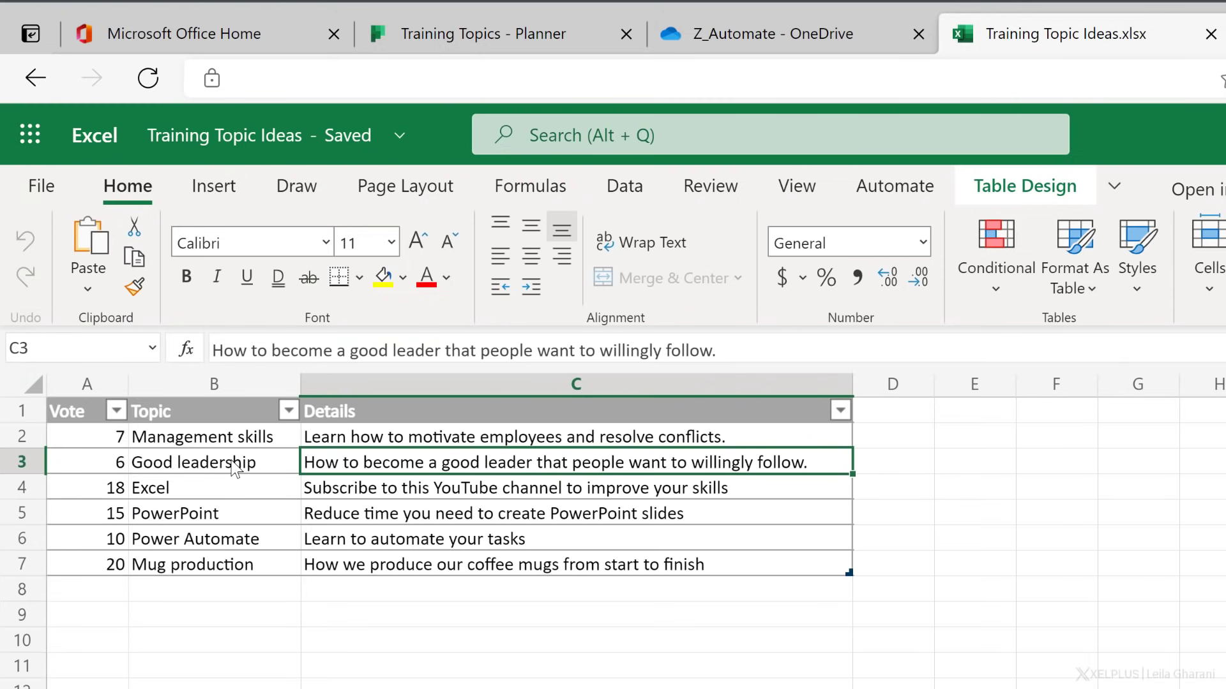
# Review the Good leadership row — its topic, vote count and details cells
pyautogui.moveTo(234, 469); pyautogui.dragTo(228, 512)
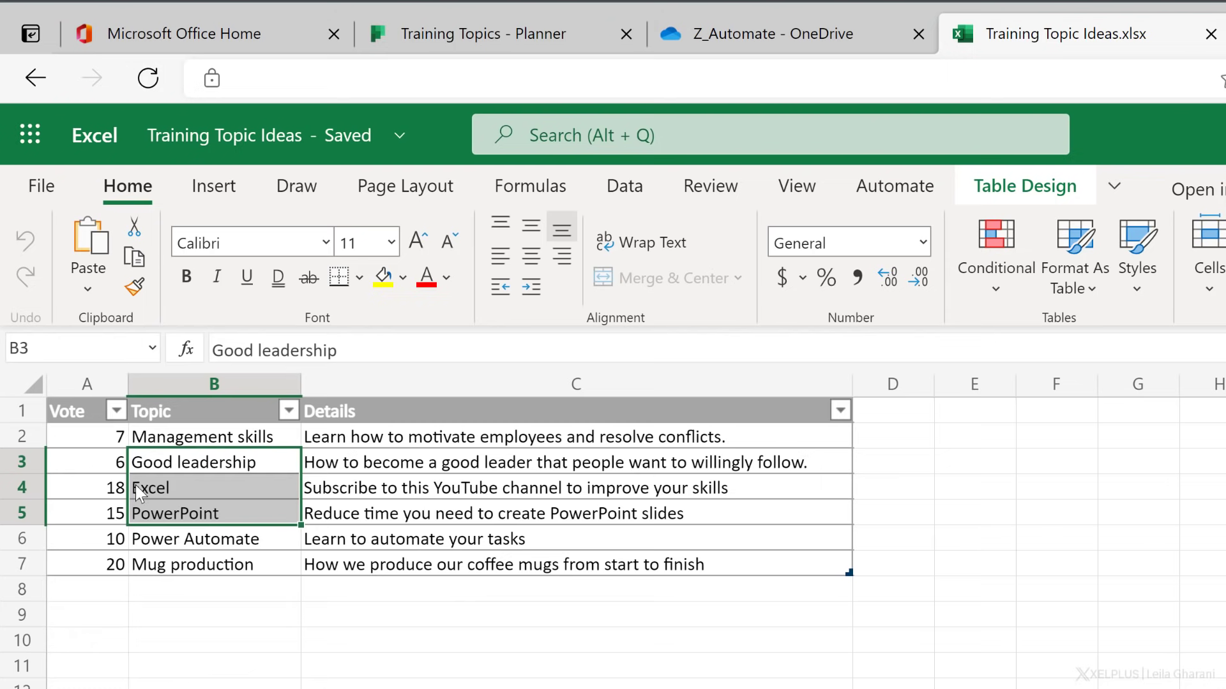
pyautogui.click(107, 470)
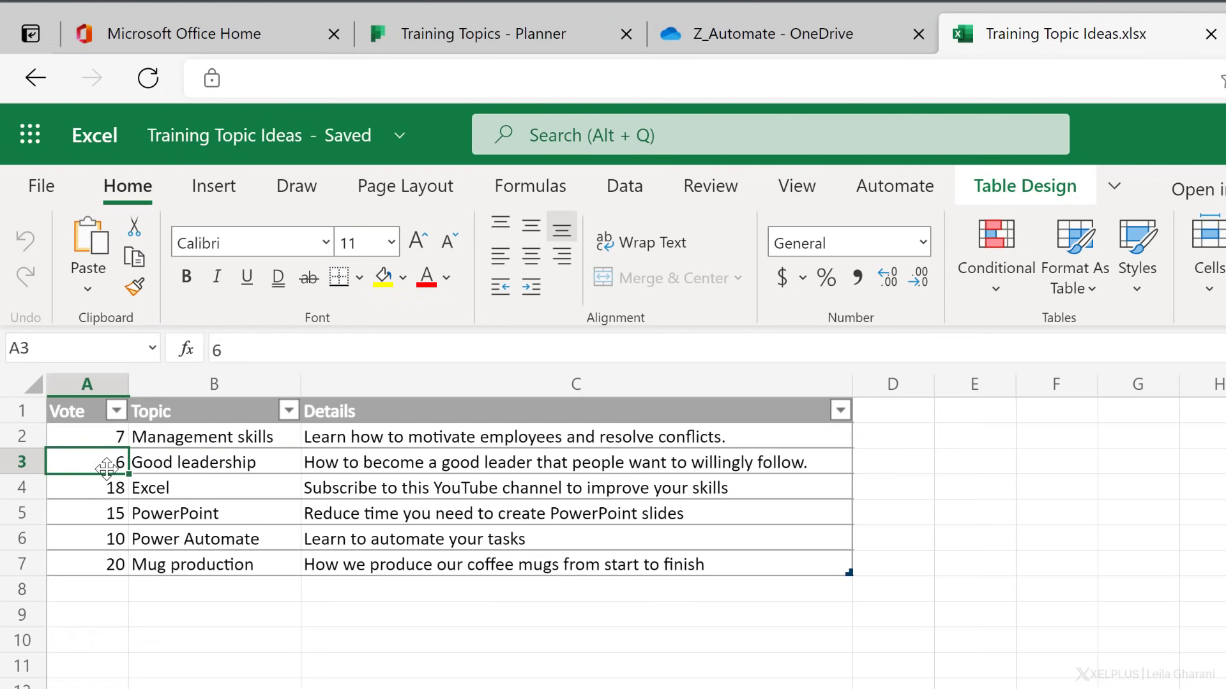
pyautogui.click(245, 470)
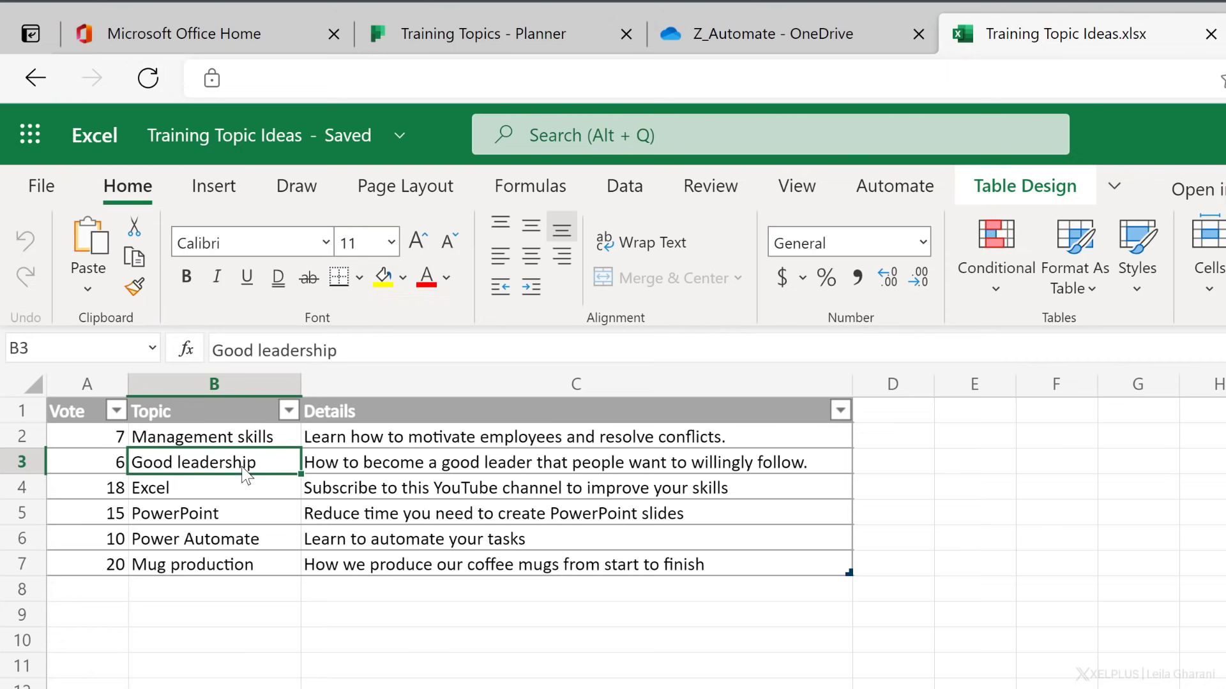
pyautogui.click(416, 469)
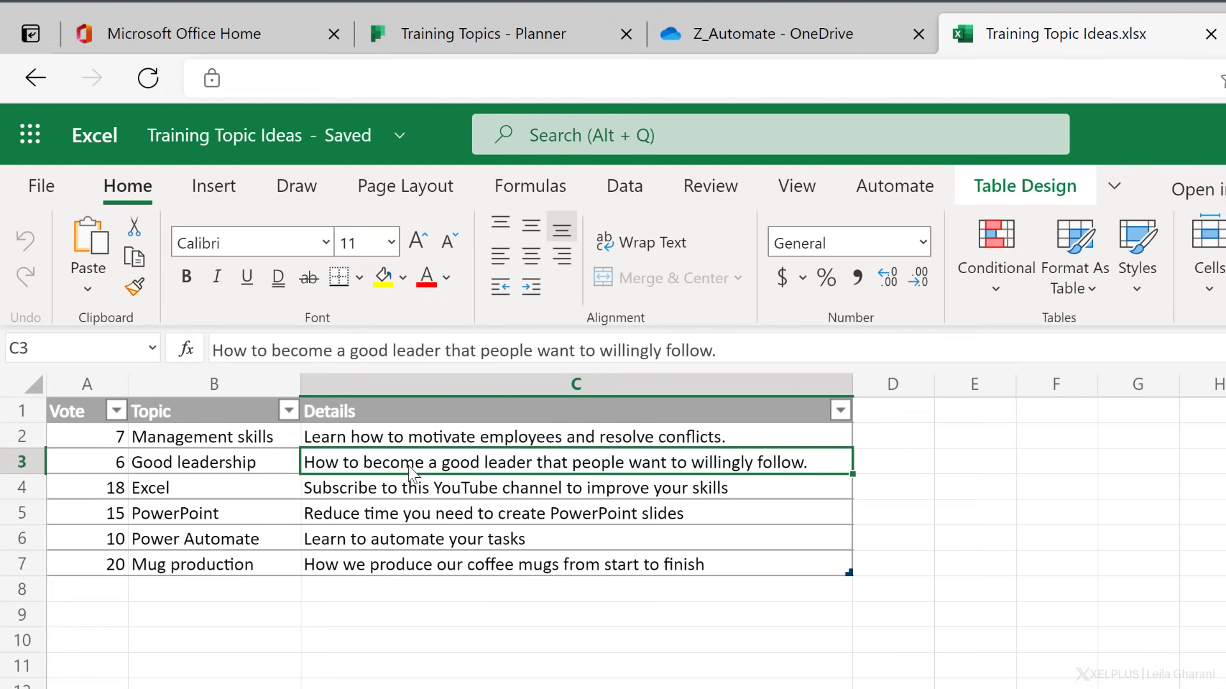
pyautogui.click(191, 465)
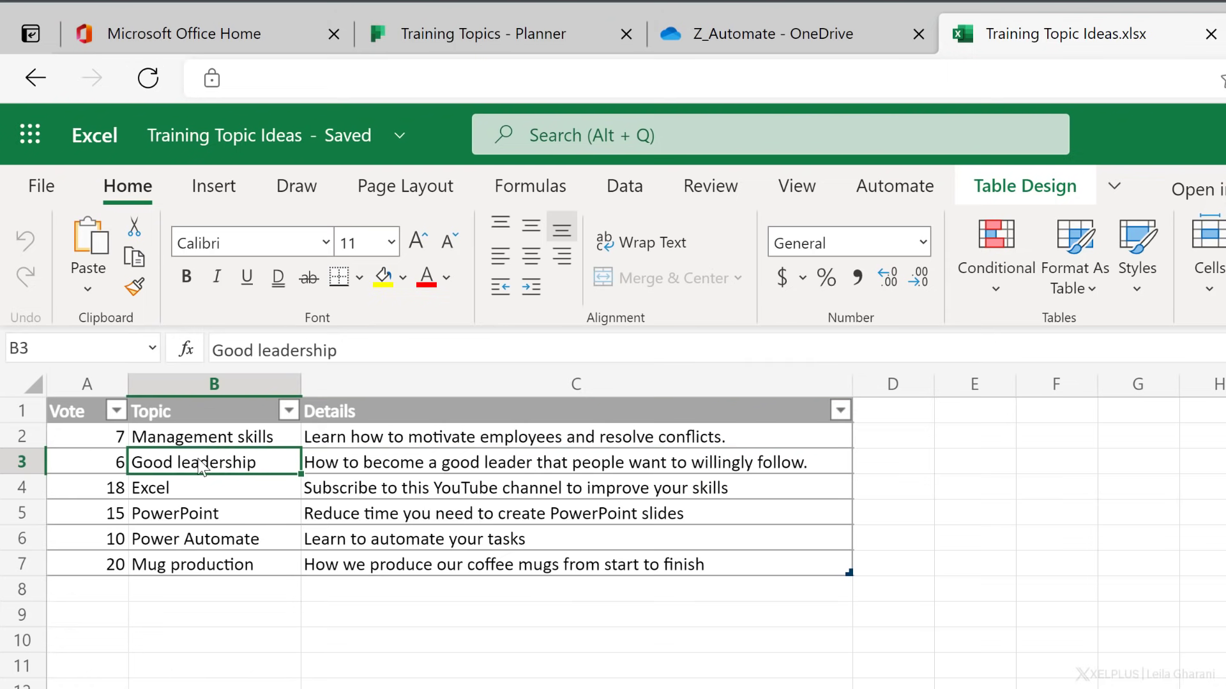
pyautogui.click(305, 465)
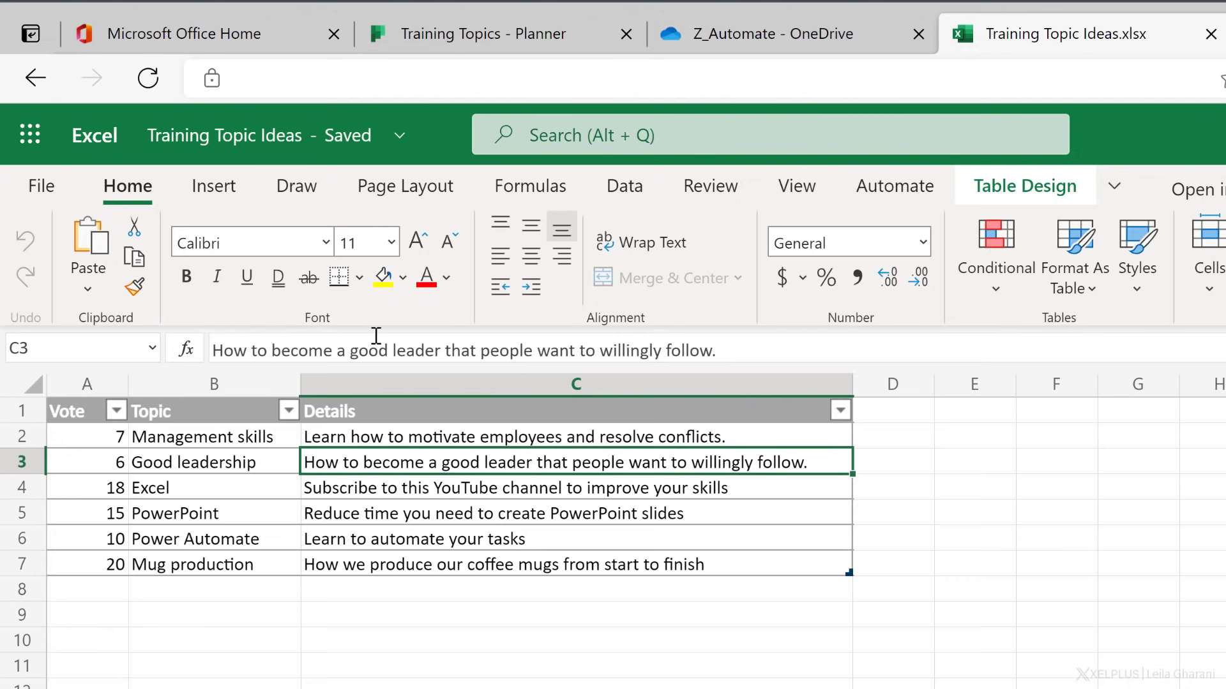
# Bring up the Training Topics plan board in Planner
pyautogui.click(455, 34)
pyautogui.moveTo(501, 447)
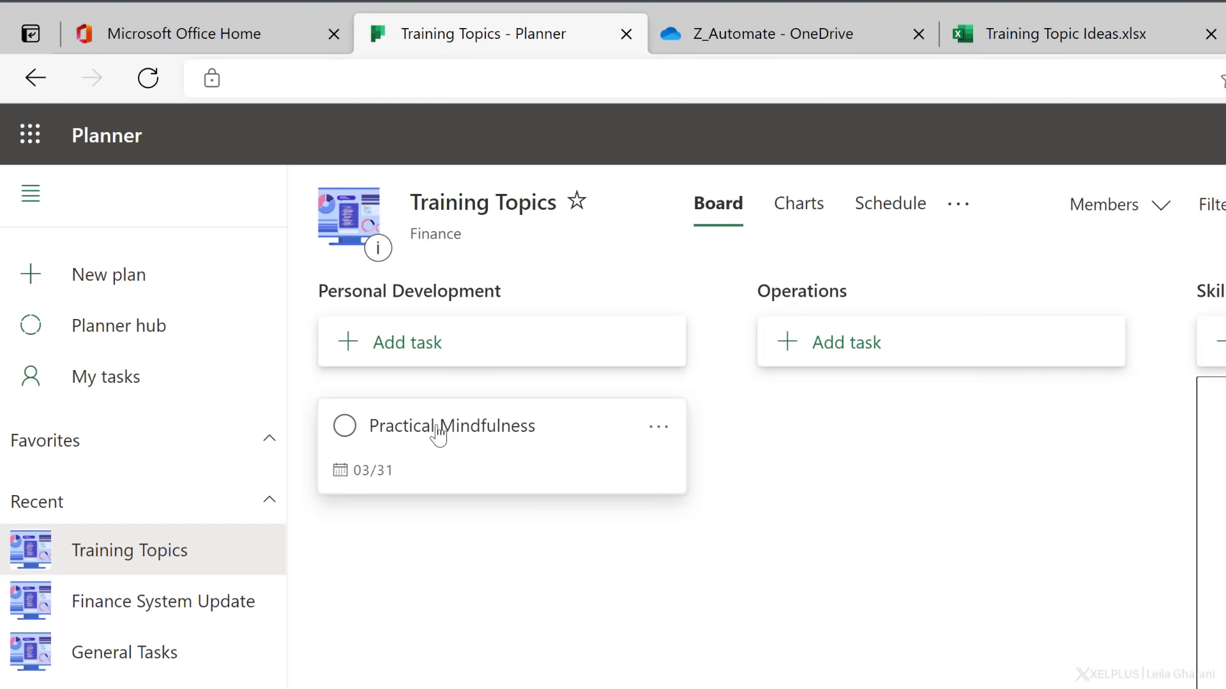
# Check the Practical Mindfulness task's Bucket field, then return to the Excel workbook
pyautogui.click(478, 441)
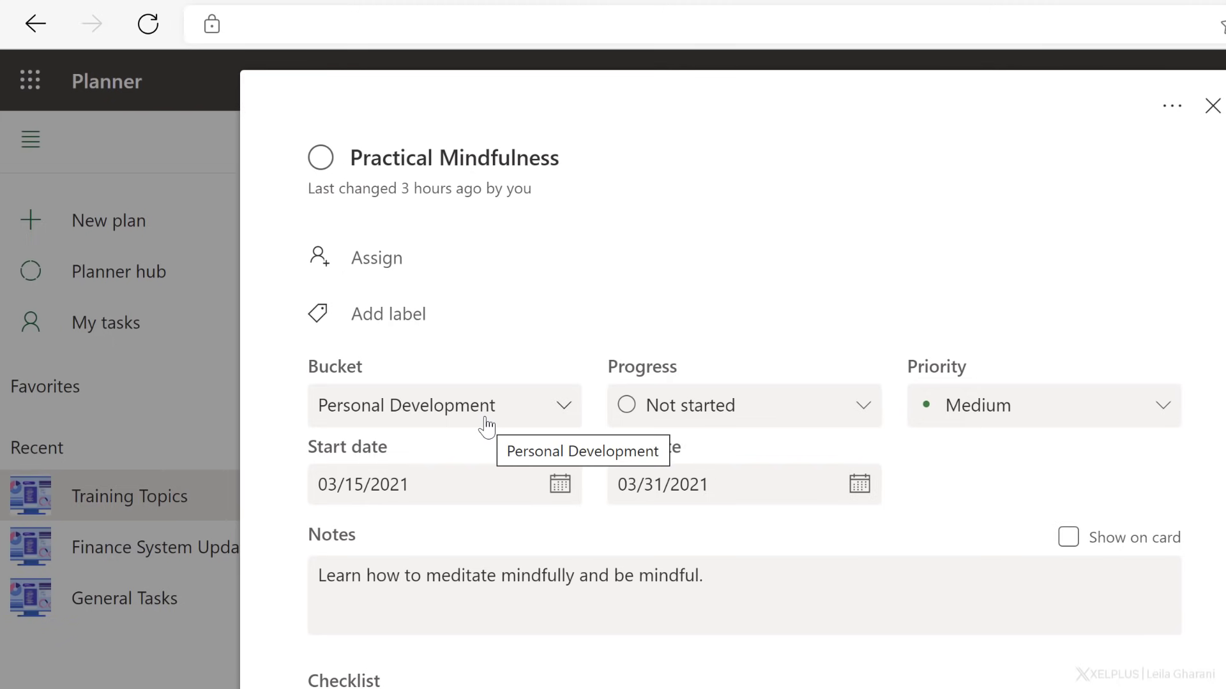
pyautogui.click(1212, 105)
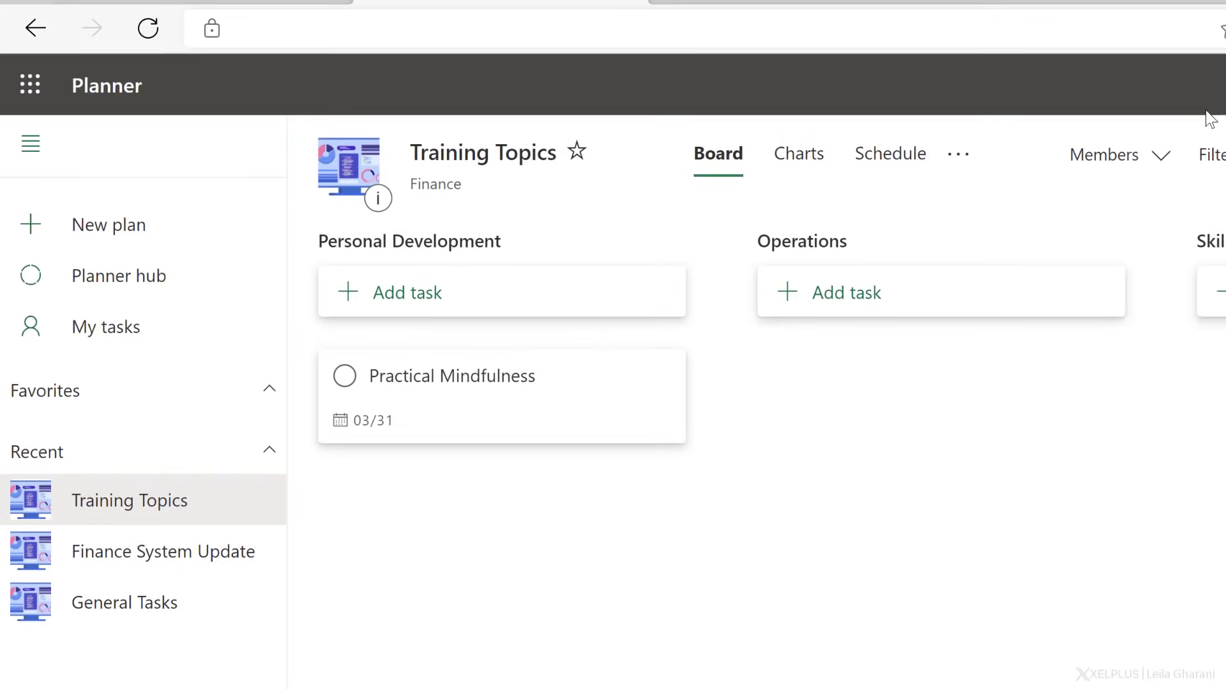
pyautogui.click(1076, 29)
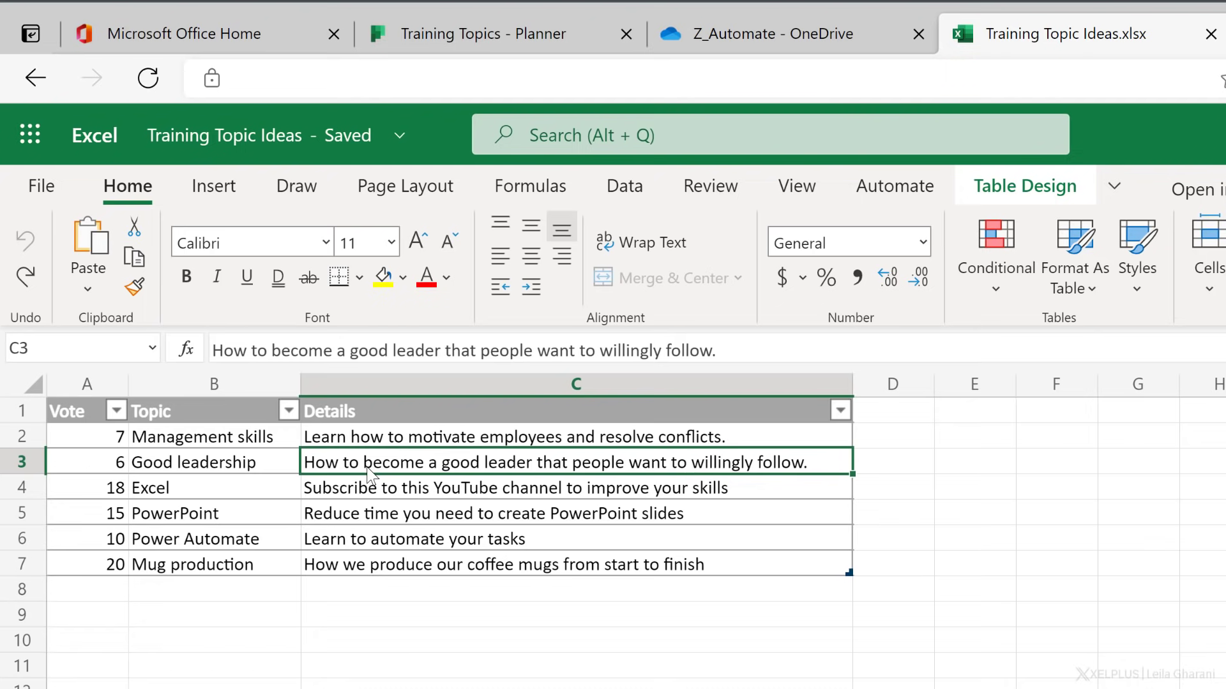
# Create instant cloud flow 'Excel Task to Planner' with the Excel 'For a selected row' trigger
pyautogui.click(142, 34)
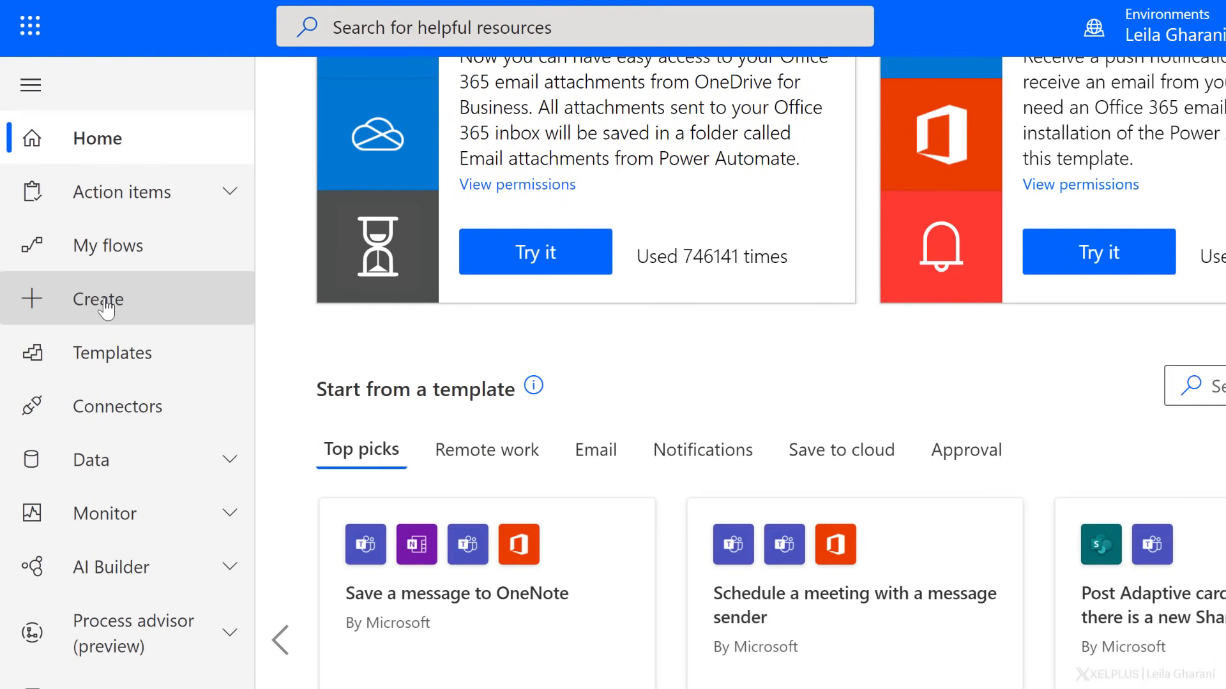
pyautogui.click(106, 304)
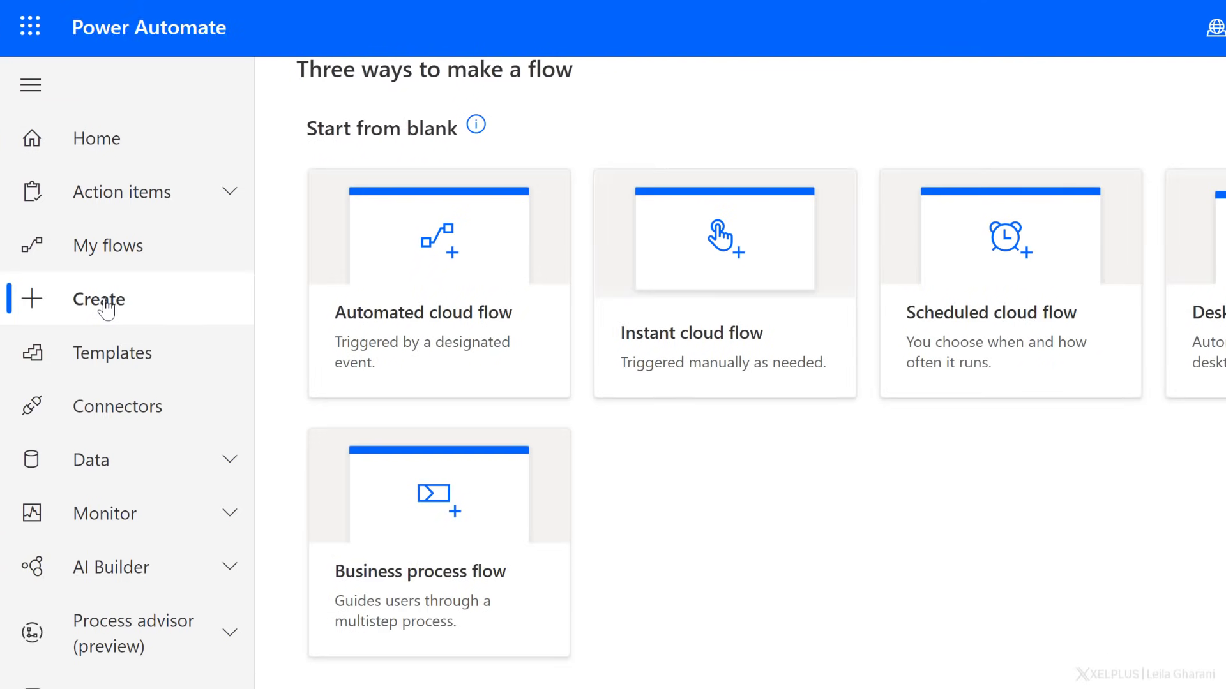
pyautogui.click(730, 332)
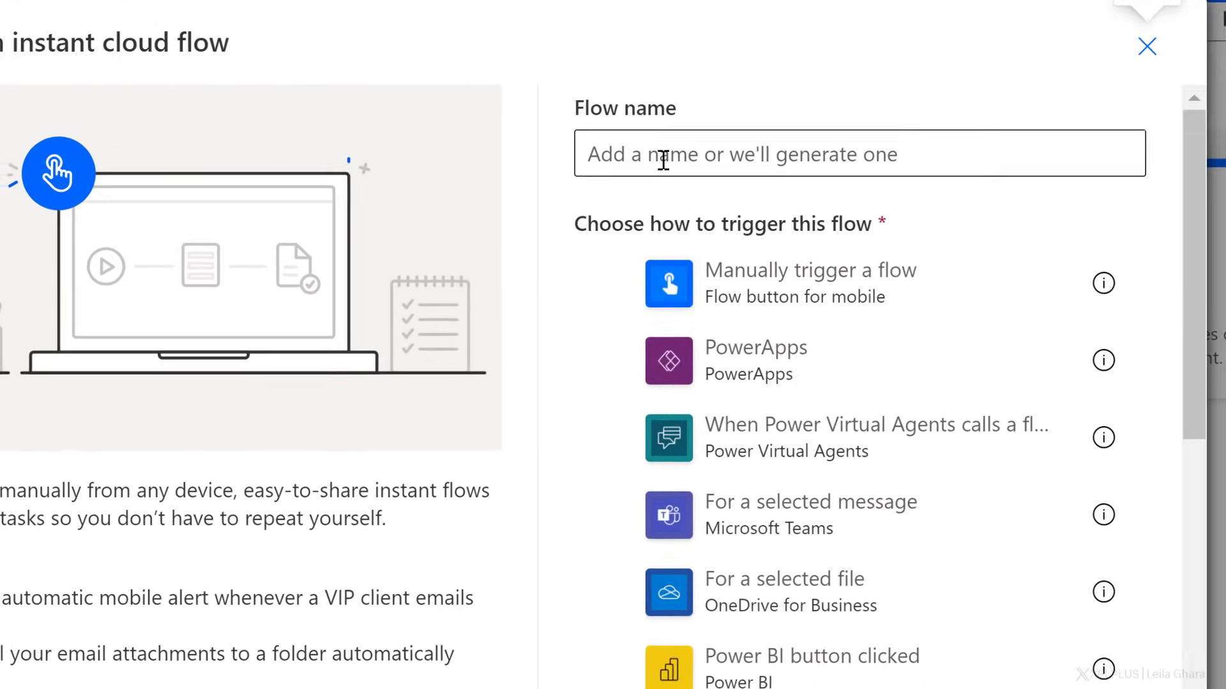
pyautogui.click(757, 175)
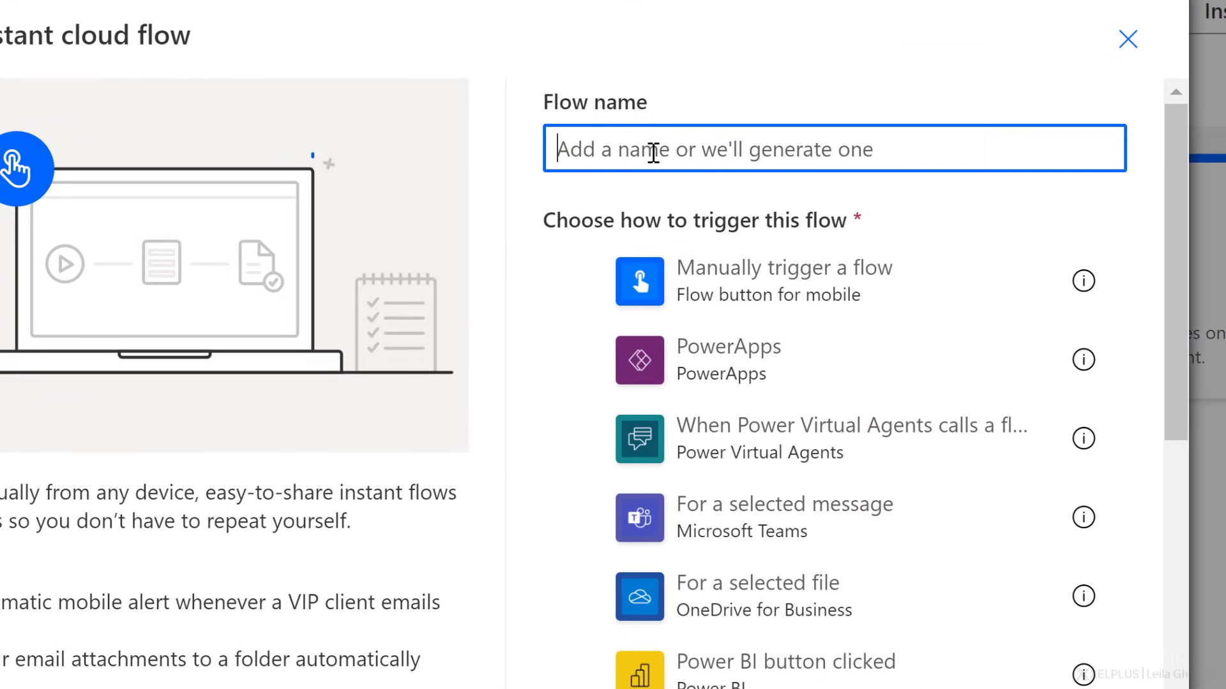
pyautogui.write('Excel Task to Planner')
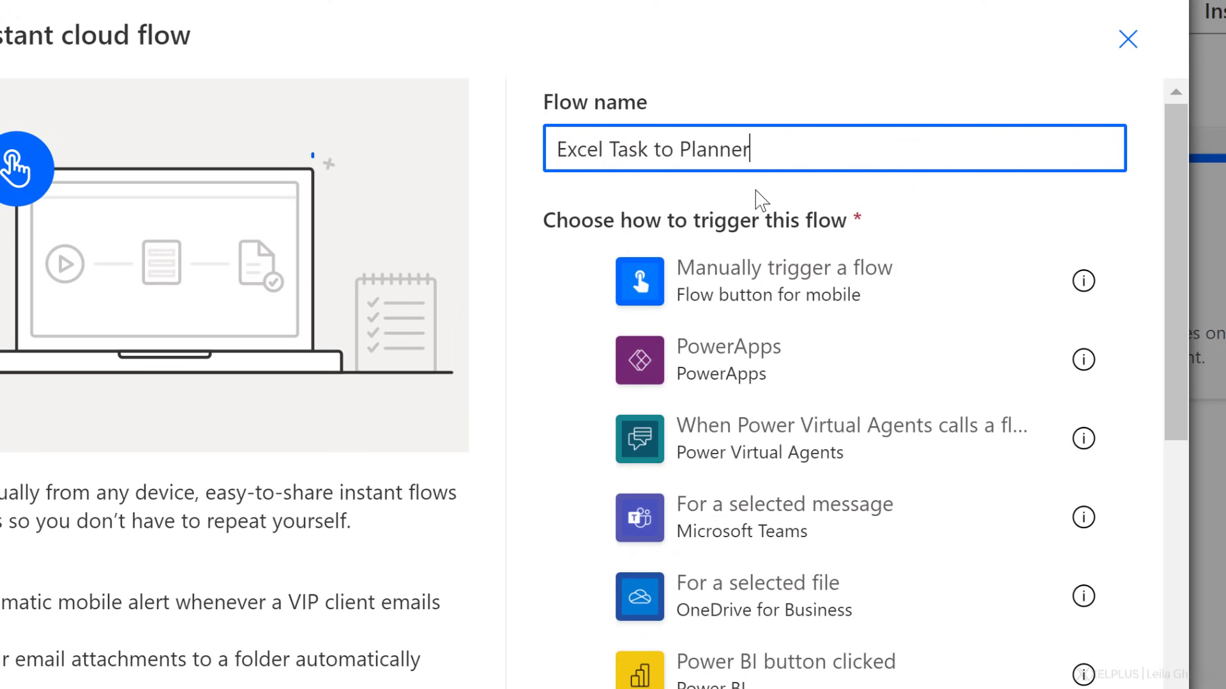
pyautogui.scroll(-5, 757, 202)
pyautogui.scroll(-5, 757, 211)
pyautogui.scroll(-3, 757, 220)
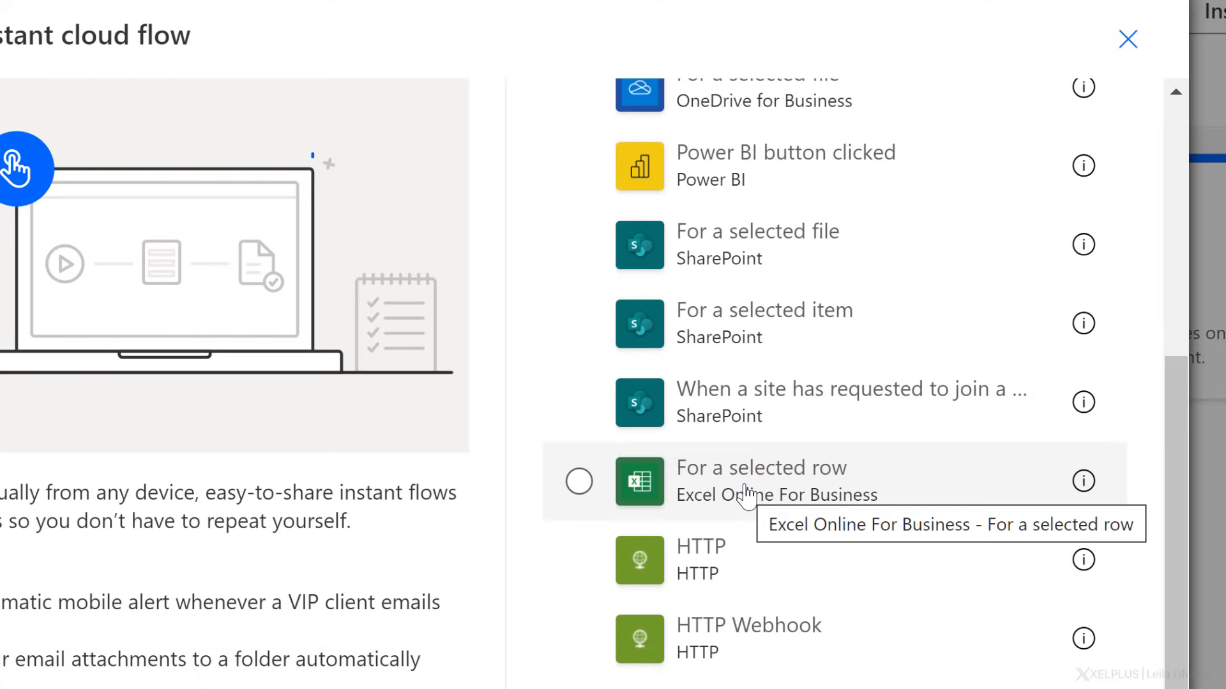
pyautogui.click(747, 489)
pyautogui.scroll(-3, 748, 489)
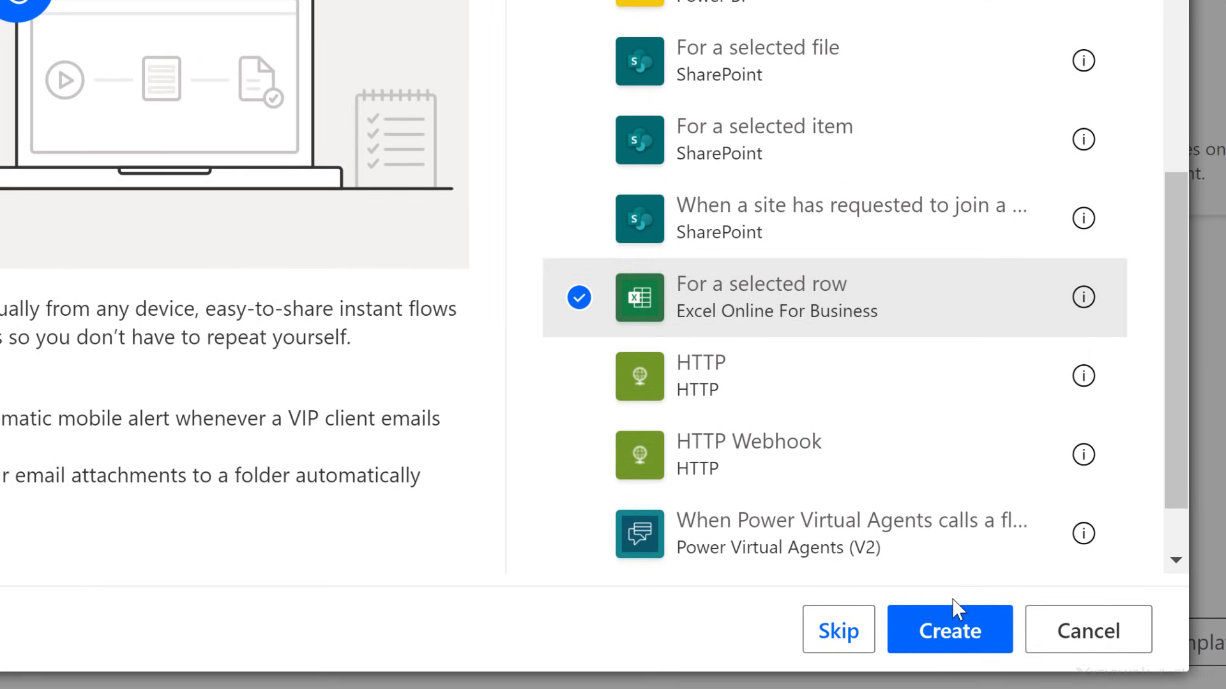
pyautogui.click(950, 632)
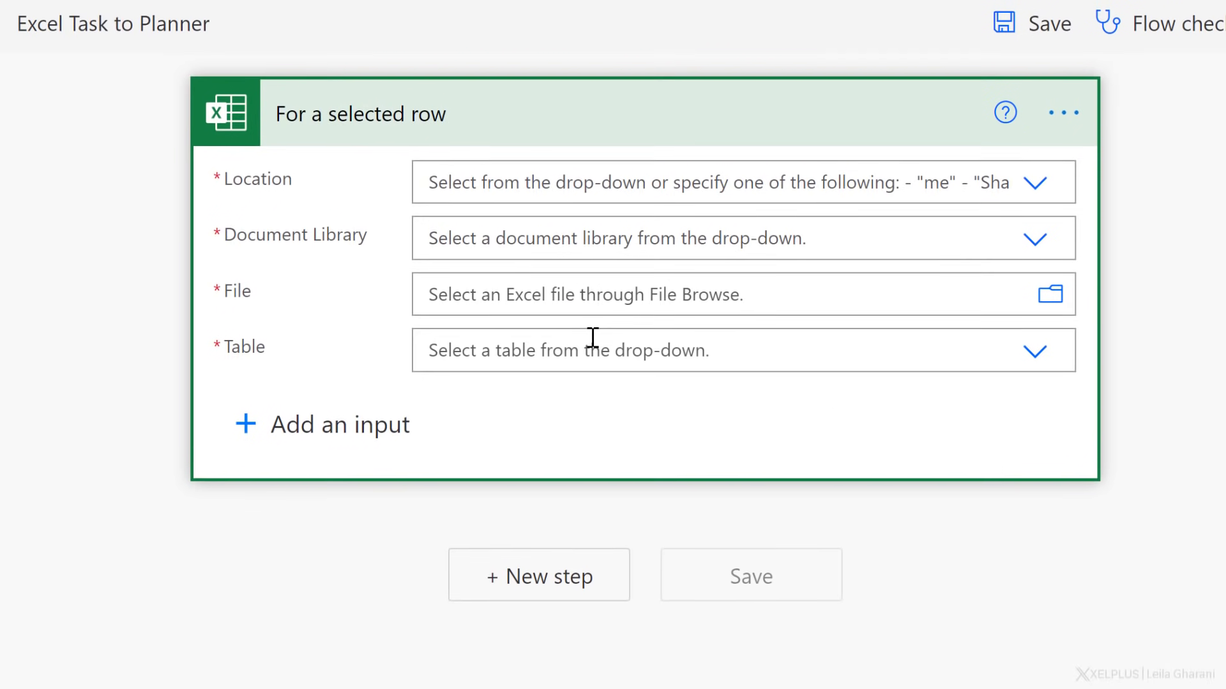
# Set the trigger Location to OneDrive for Business and Document Library to OneDrive
pyautogui.click(1037, 187)
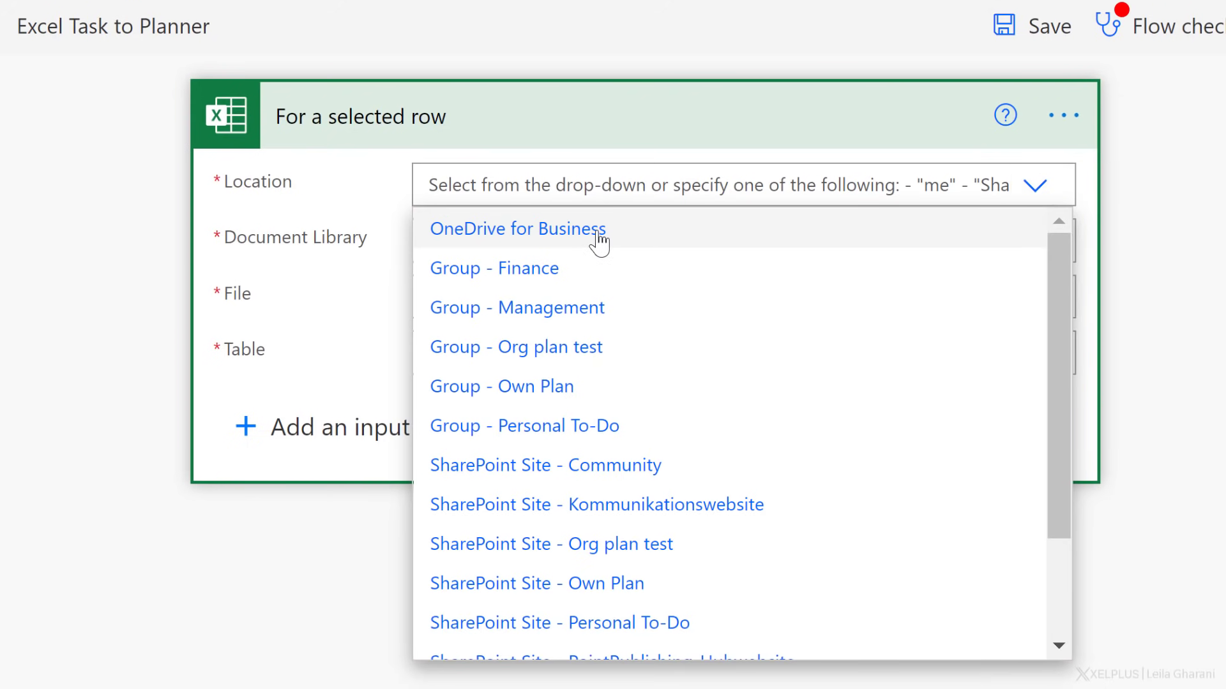
pyautogui.click(577, 231)
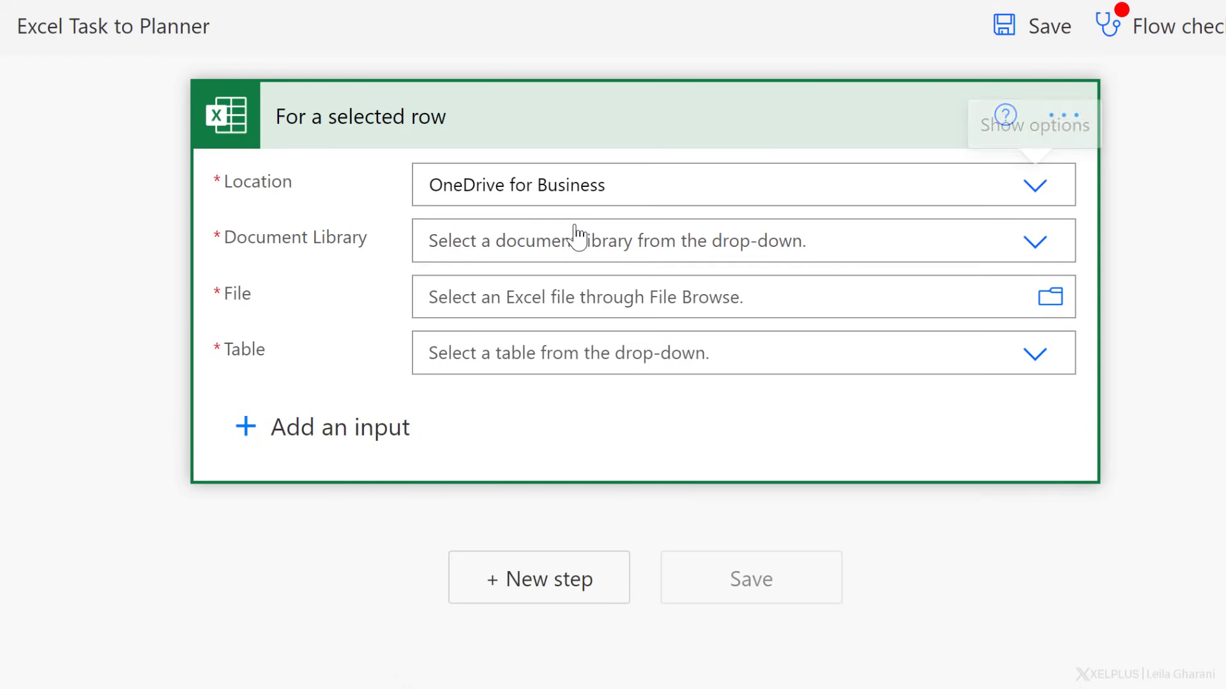
pyautogui.click(1036, 242)
pyautogui.click(469, 284)
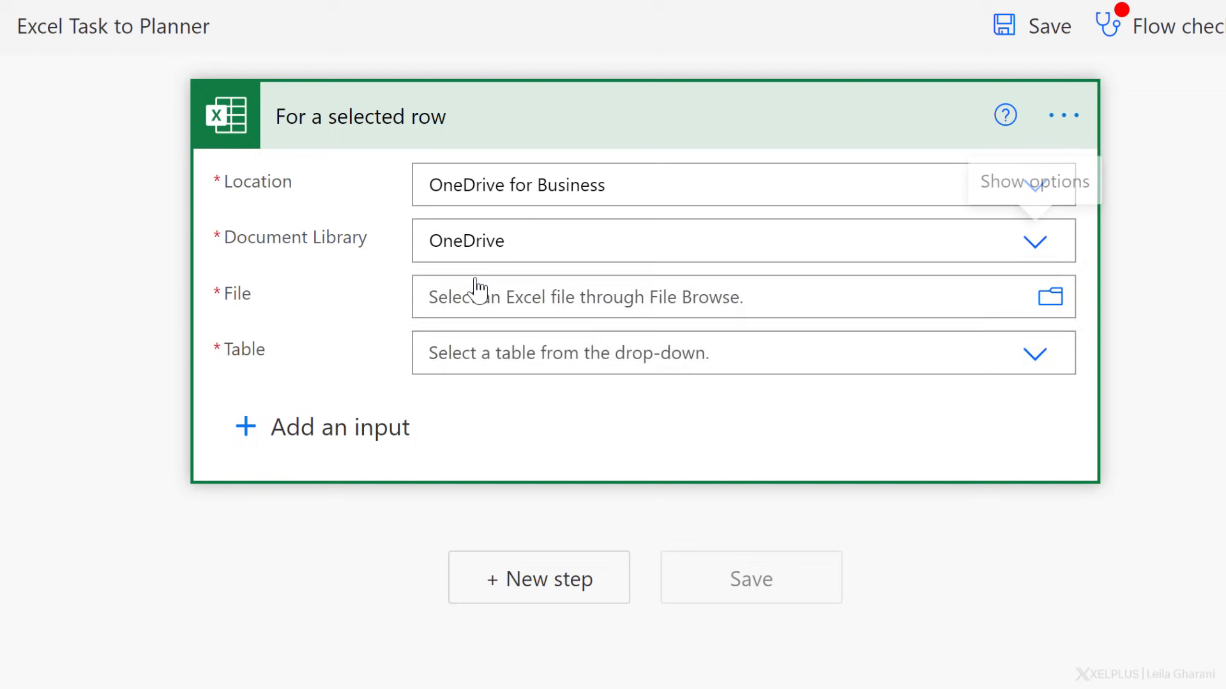
# Point File to Z_Automate/Training Topic Ideas.xlsx and Table to TableTrain, then view the workbook
pyautogui.click(1050, 297)
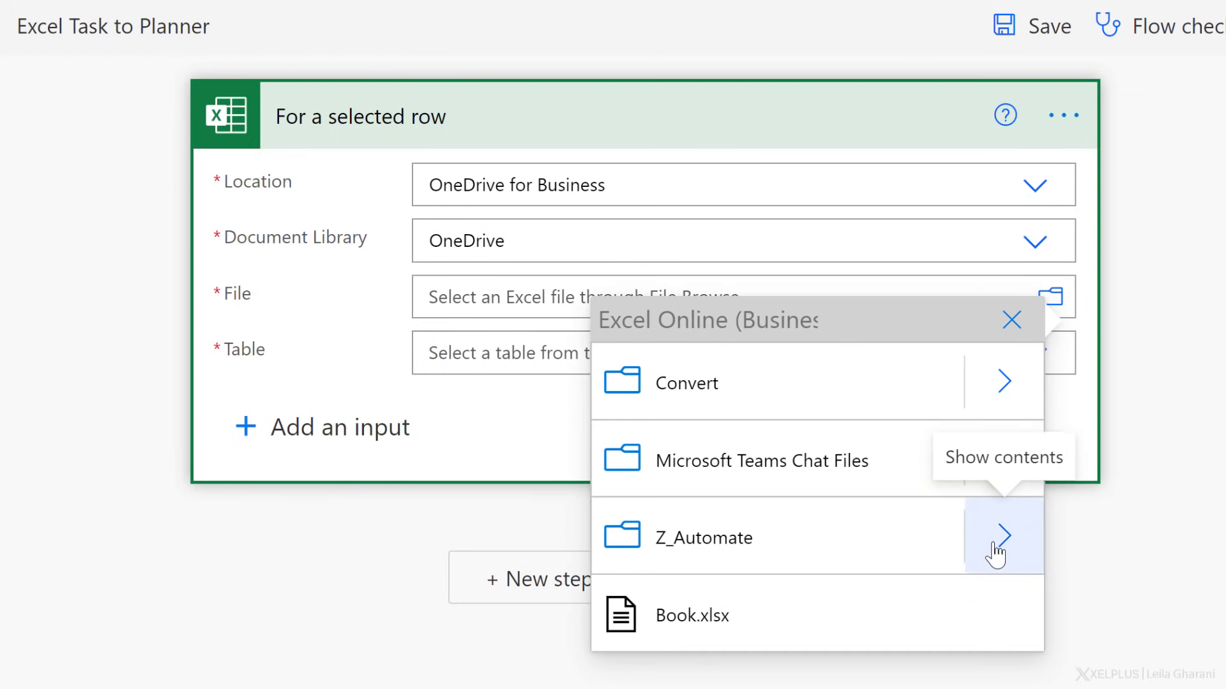
pyautogui.click(1005, 537)
pyautogui.click(766, 546)
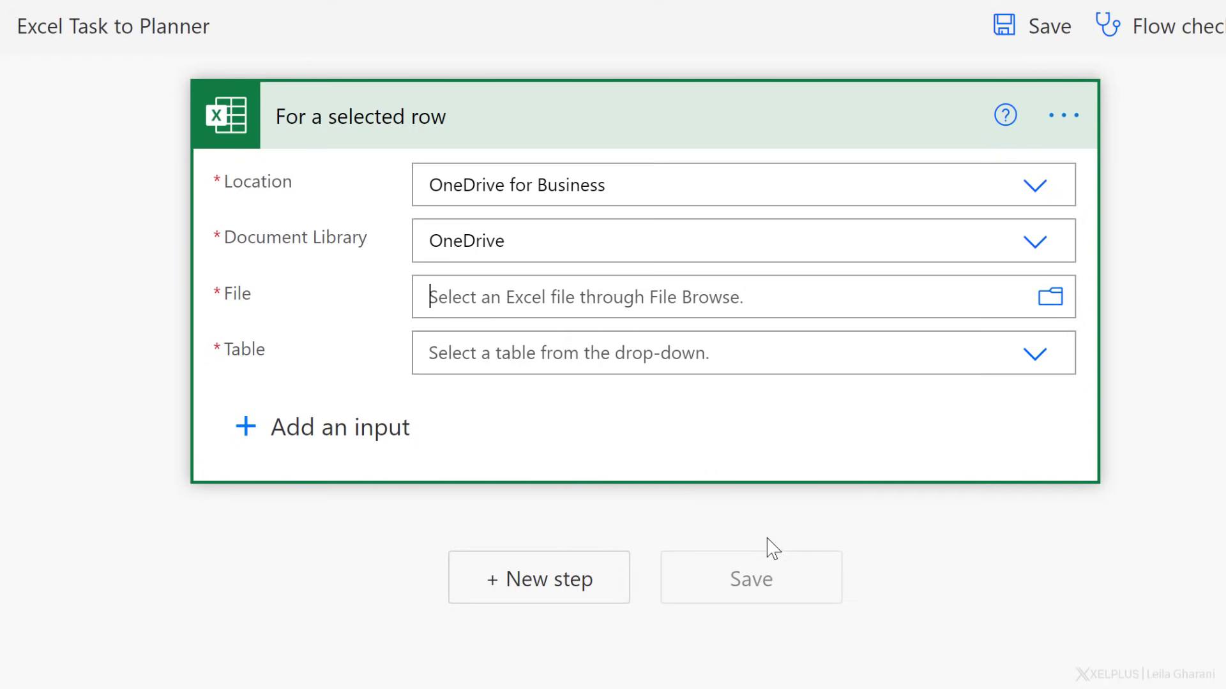
pyautogui.click(1036, 354)
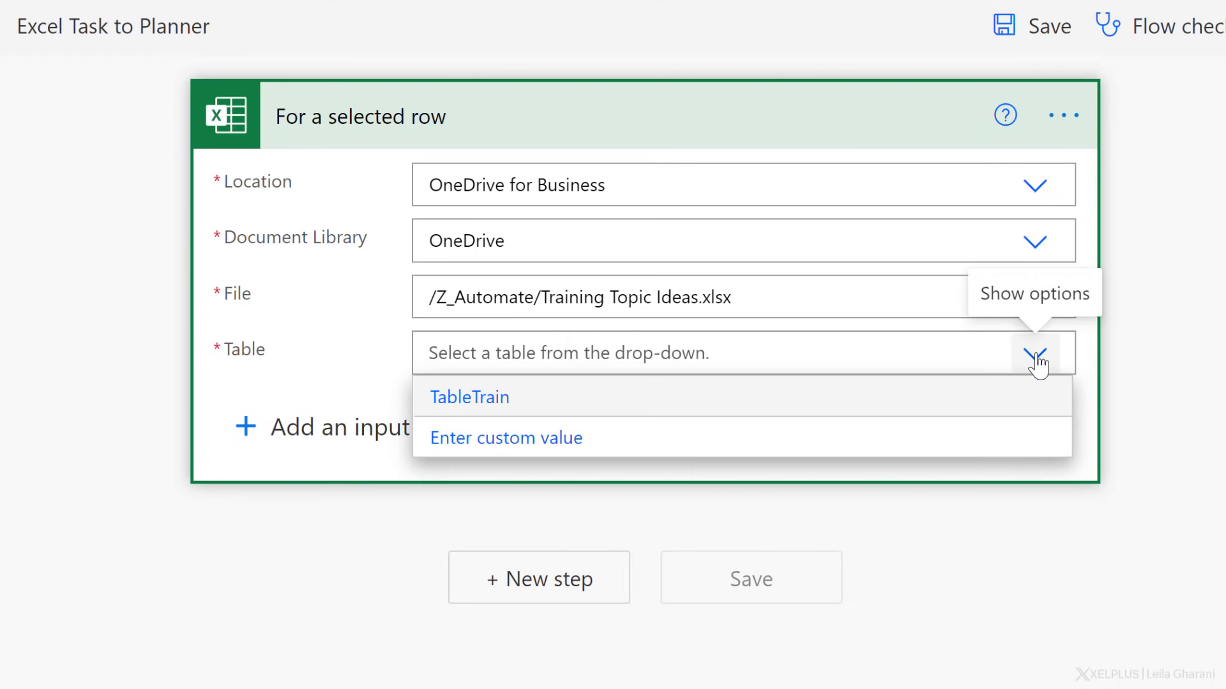
pyautogui.click(486, 407)
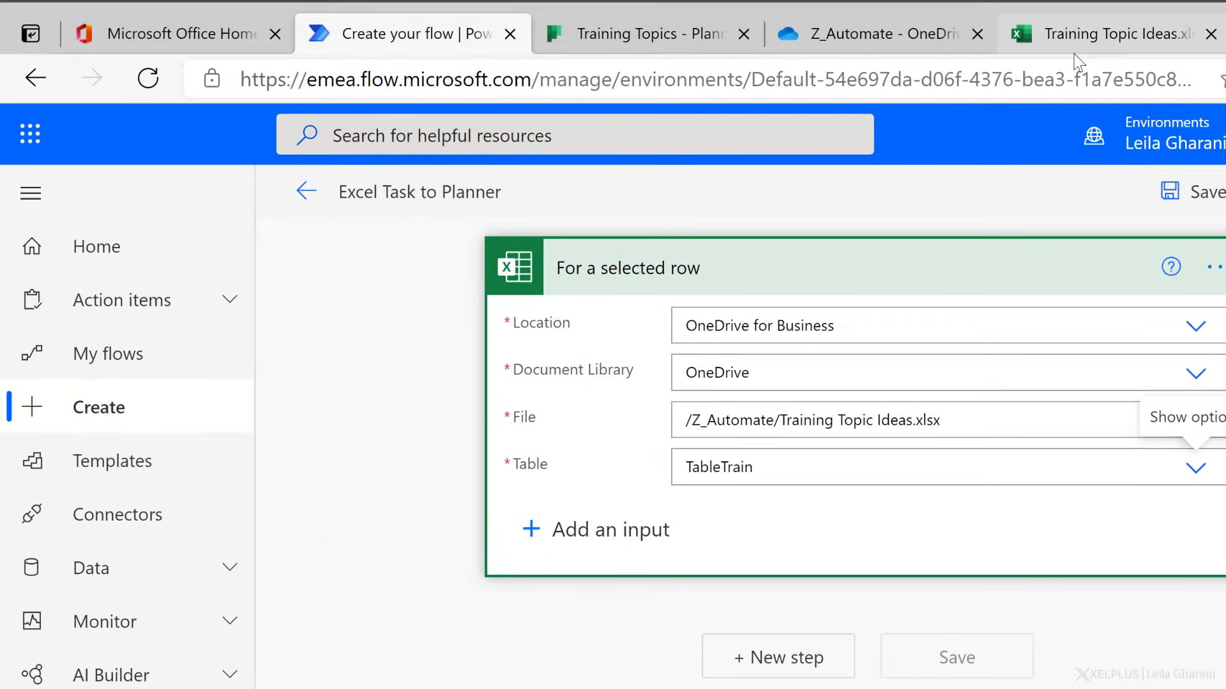
pyautogui.click(1101, 34)
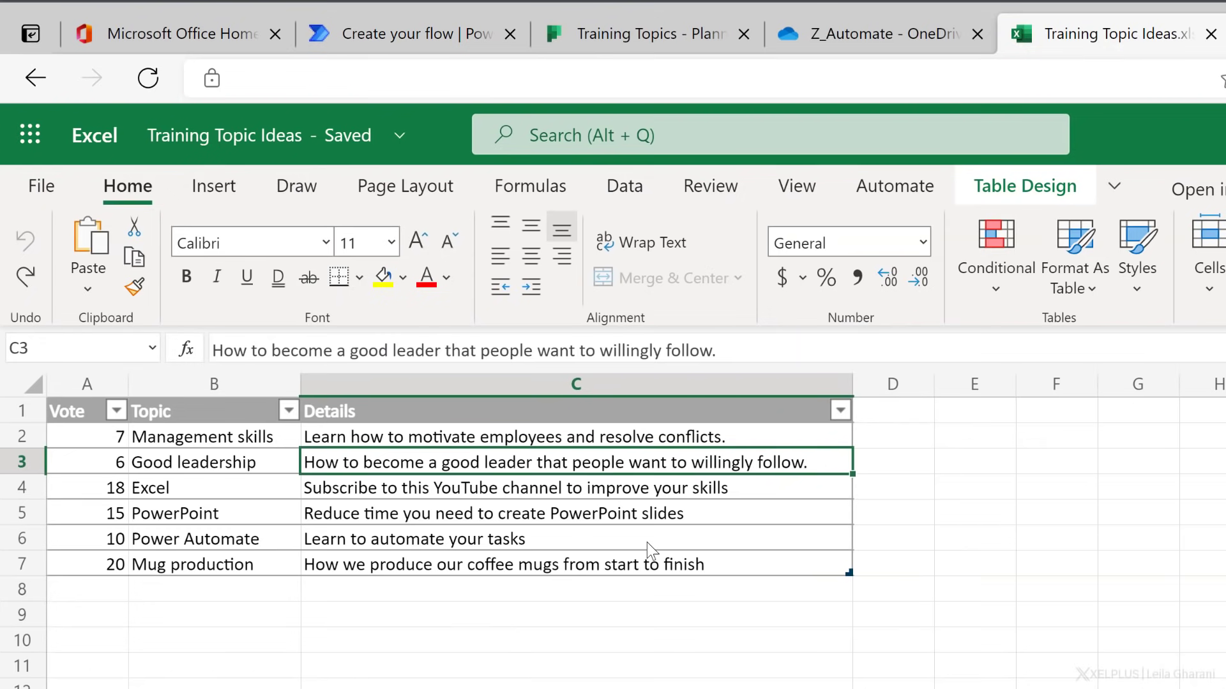
# Review the Good leadership row's topic, votes and details, then return to the flow
pyautogui.click(1019, 183)
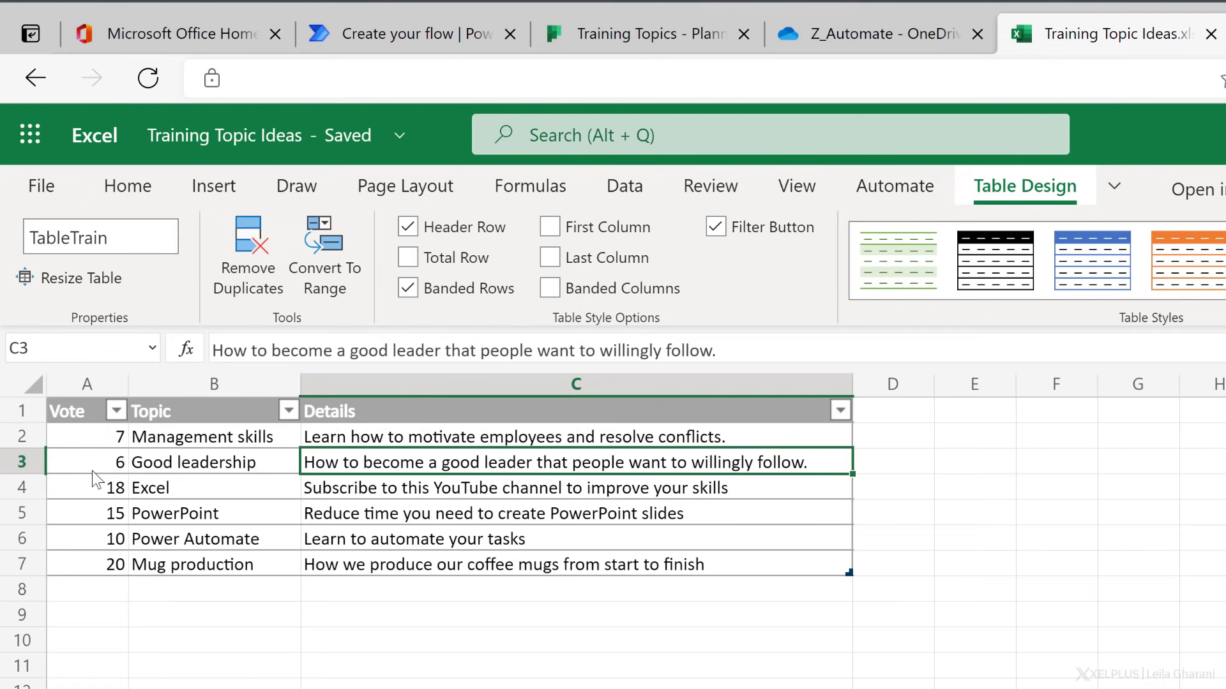
pyautogui.click(120, 474)
pyautogui.click(179, 471)
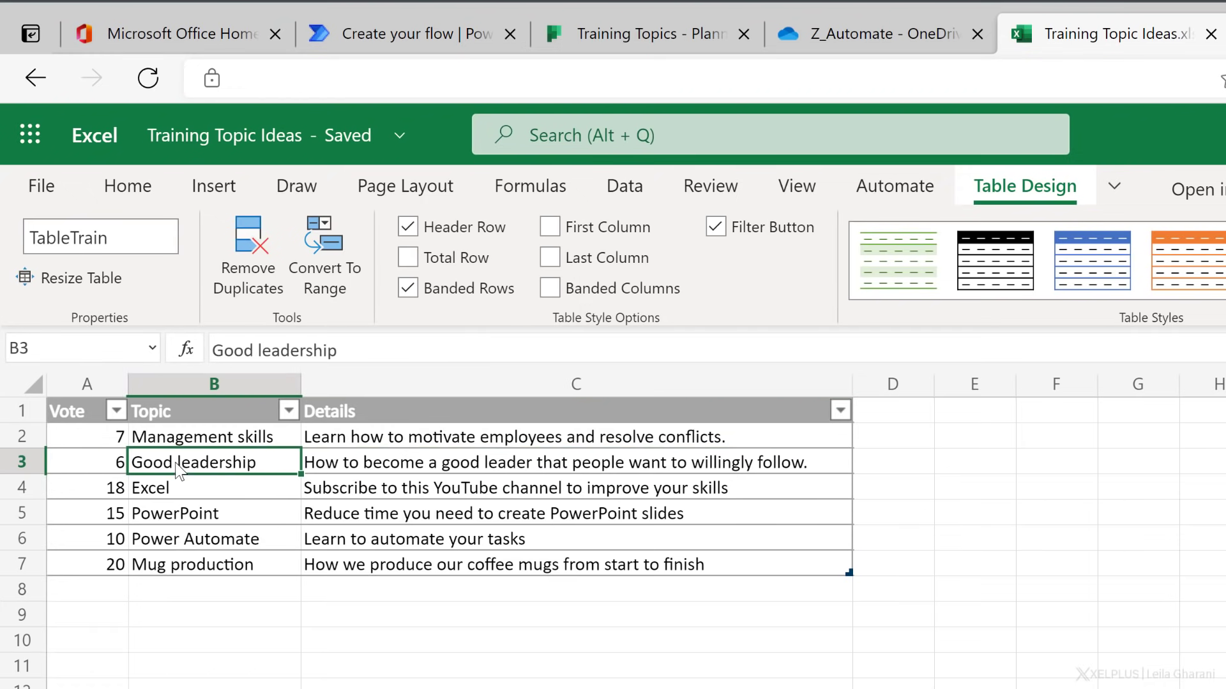
pyautogui.click(313, 471)
pyautogui.click(109, 466)
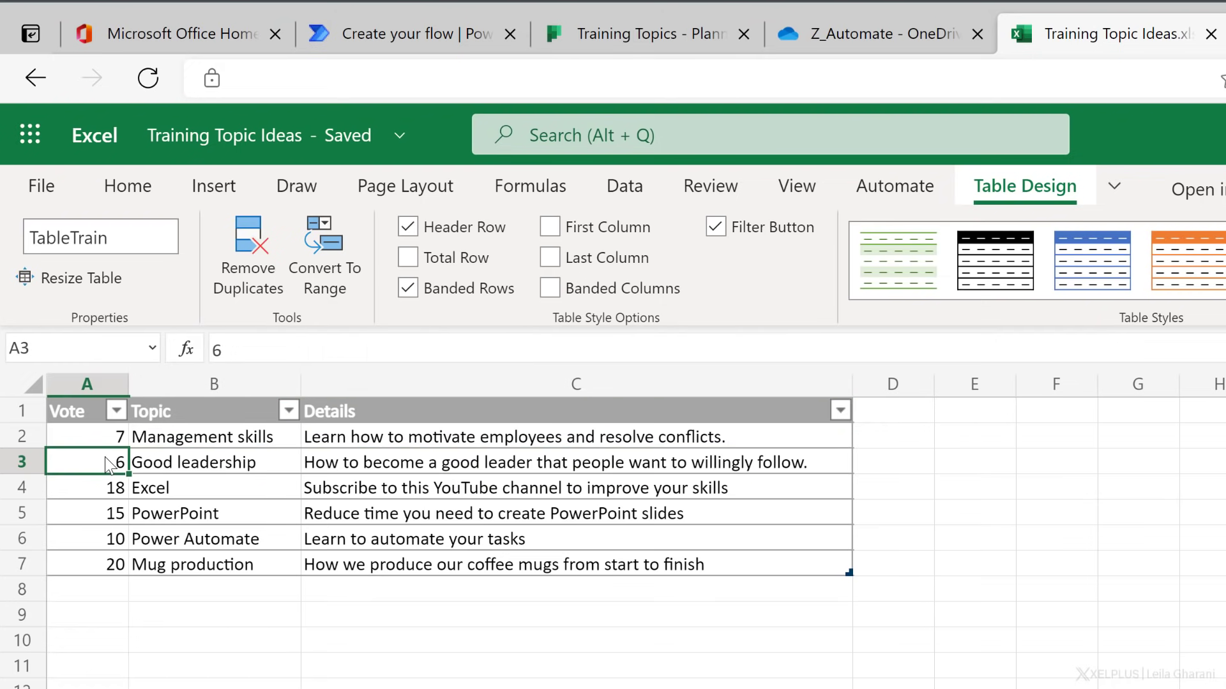
pyautogui.click(219, 464)
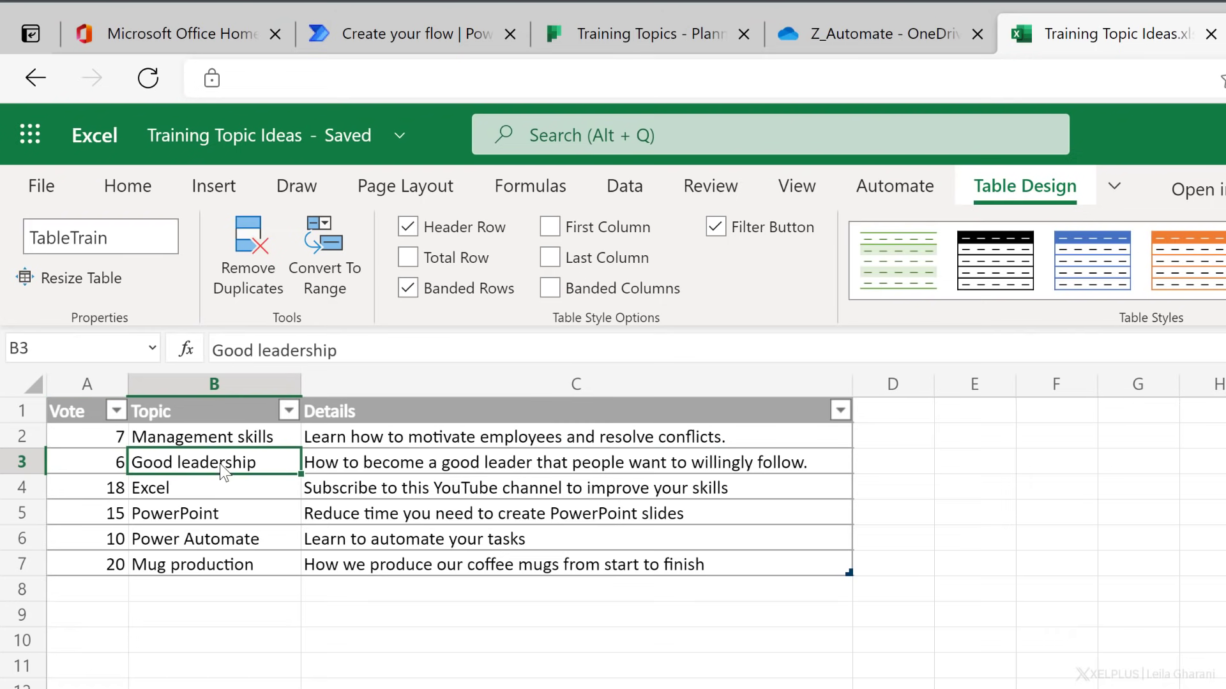
pyautogui.click(339, 469)
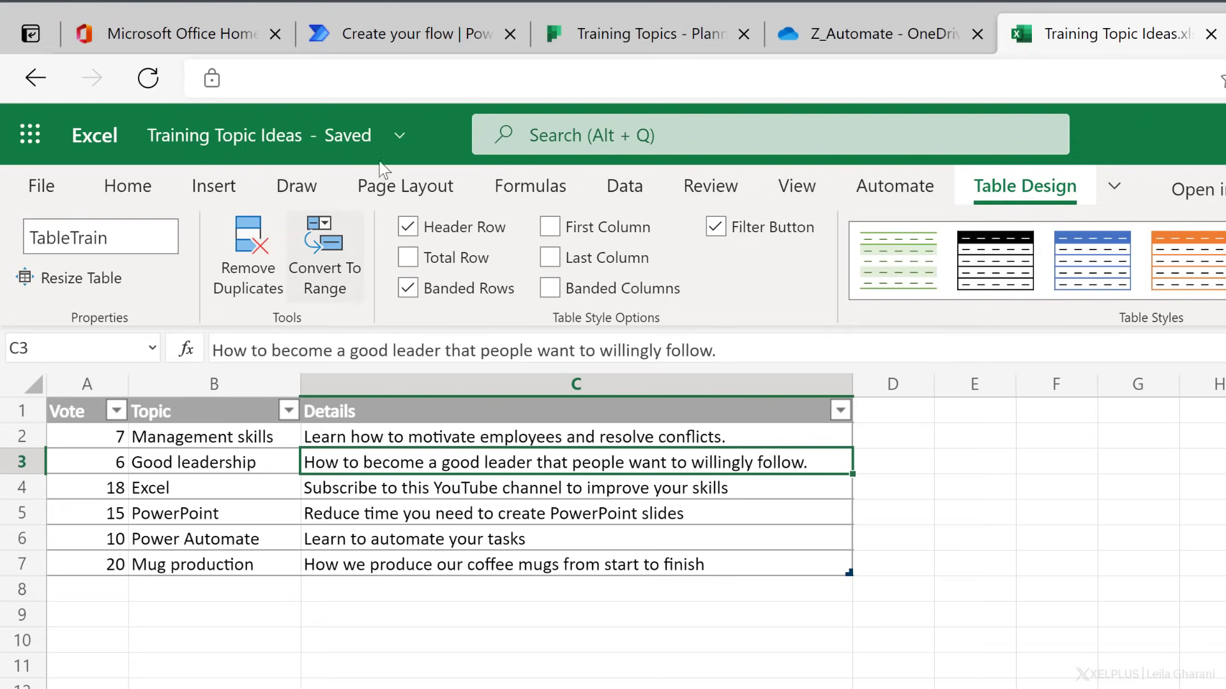
pyautogui.click(409, 32)
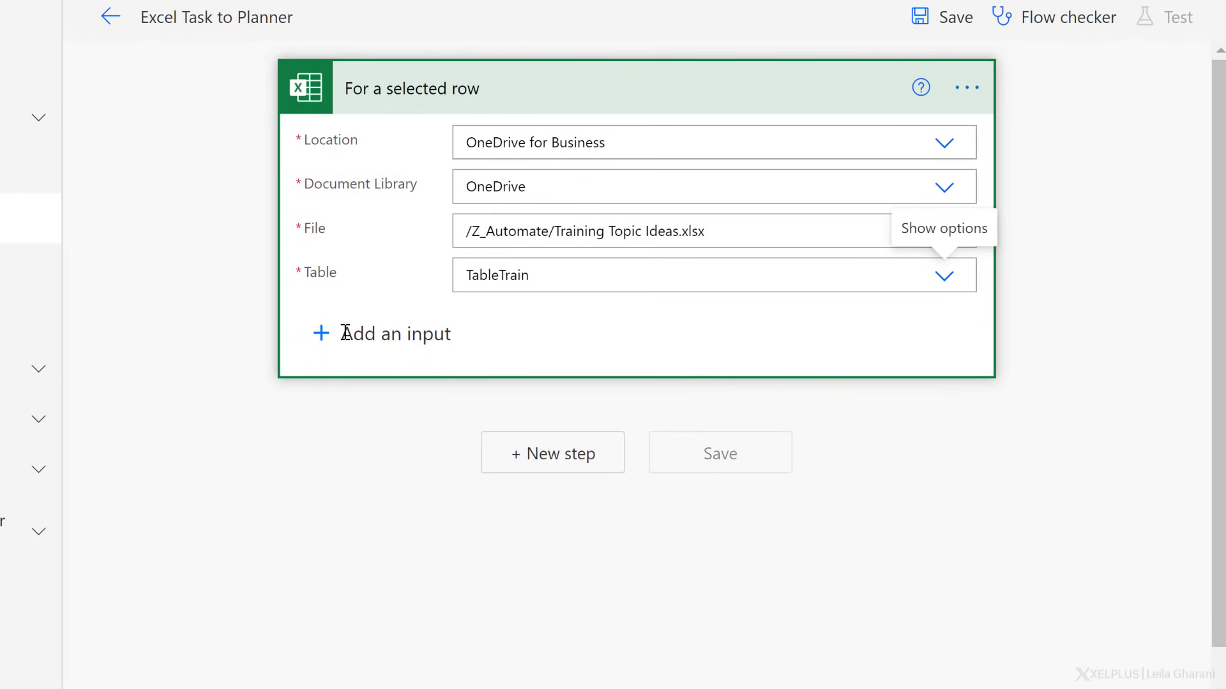
# Add a Date input named 'Date' described 'Please enter a due date (YYYY-MM-DD)'
pyautogui.click(341, 334)
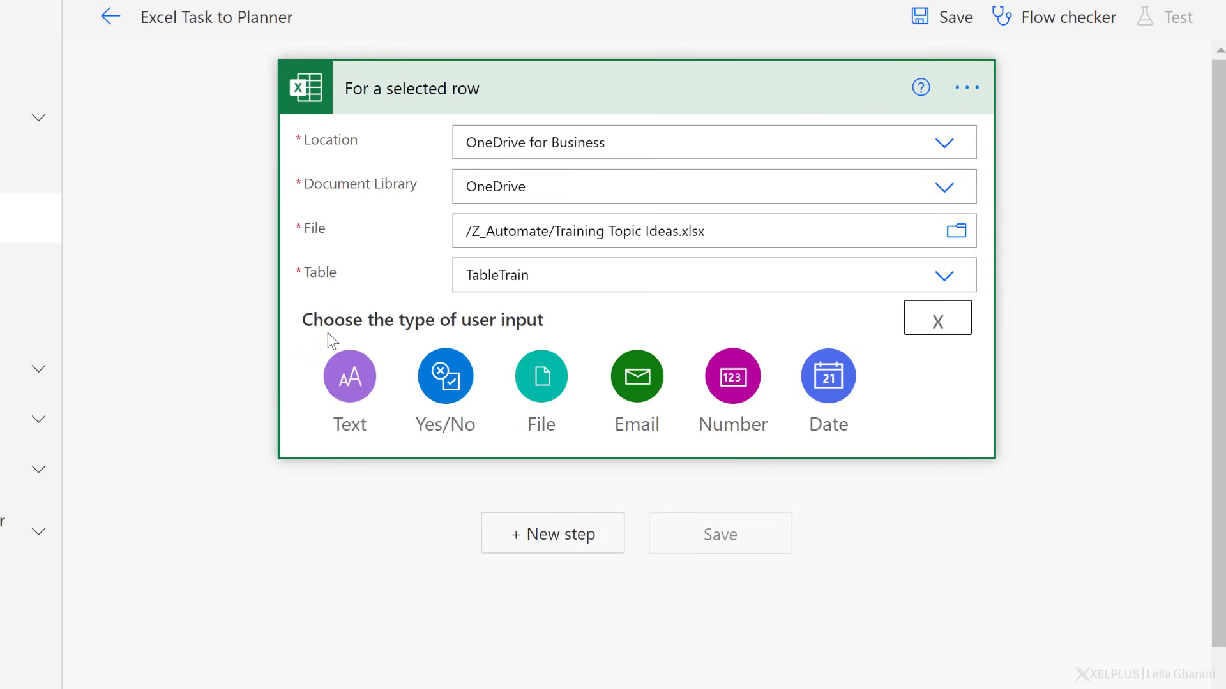
pyautogui.click(828, 377)
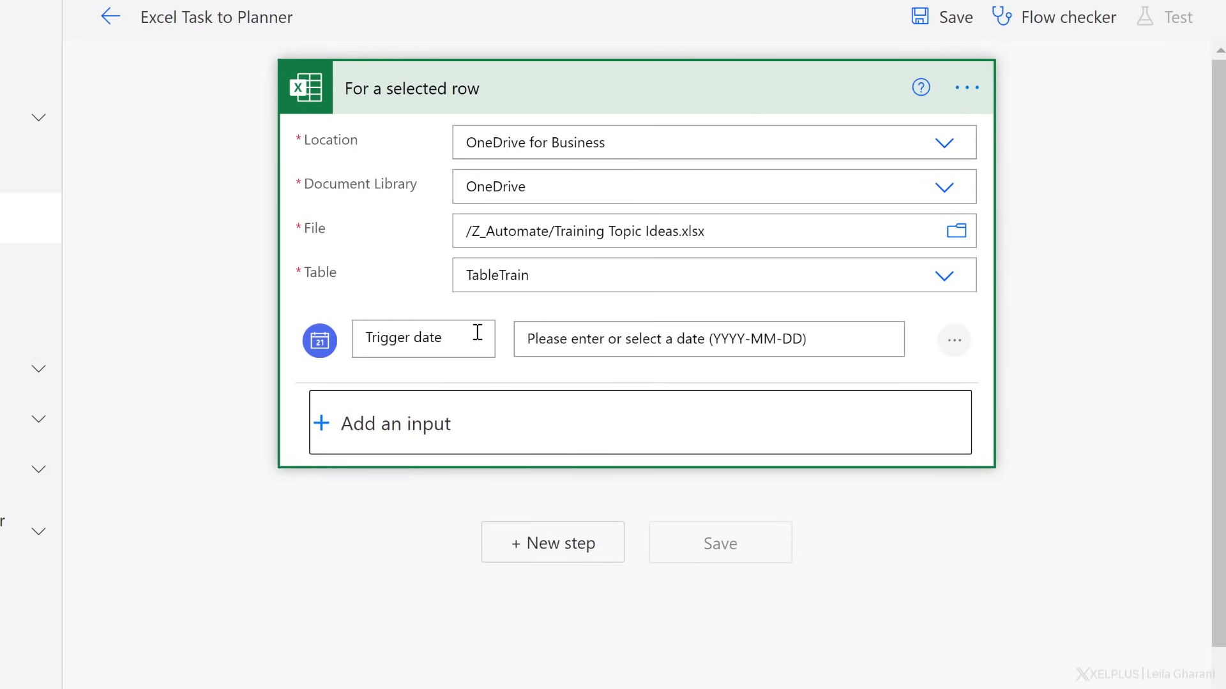
pyautogui.moveTo(477, 335); pyautogui.dragTo(364, 337)
pyautogui.write('Date')
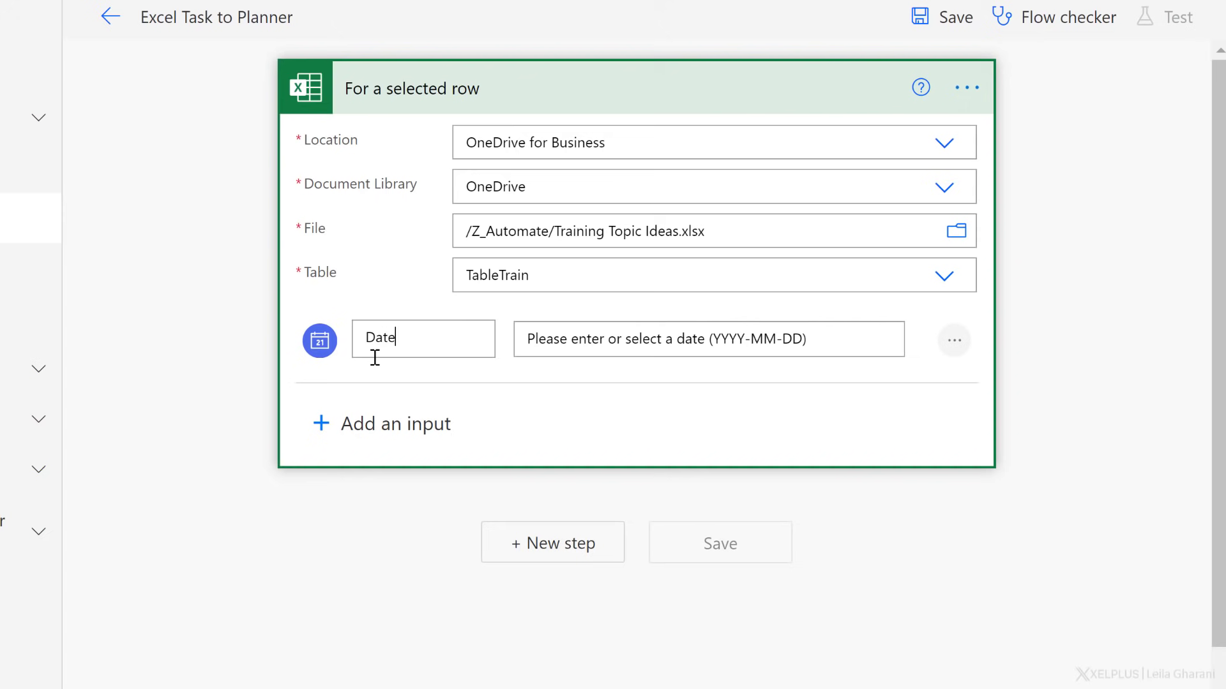
pyautogui.moveTo(675, 341); pyautogui.dragTo(609, 340)
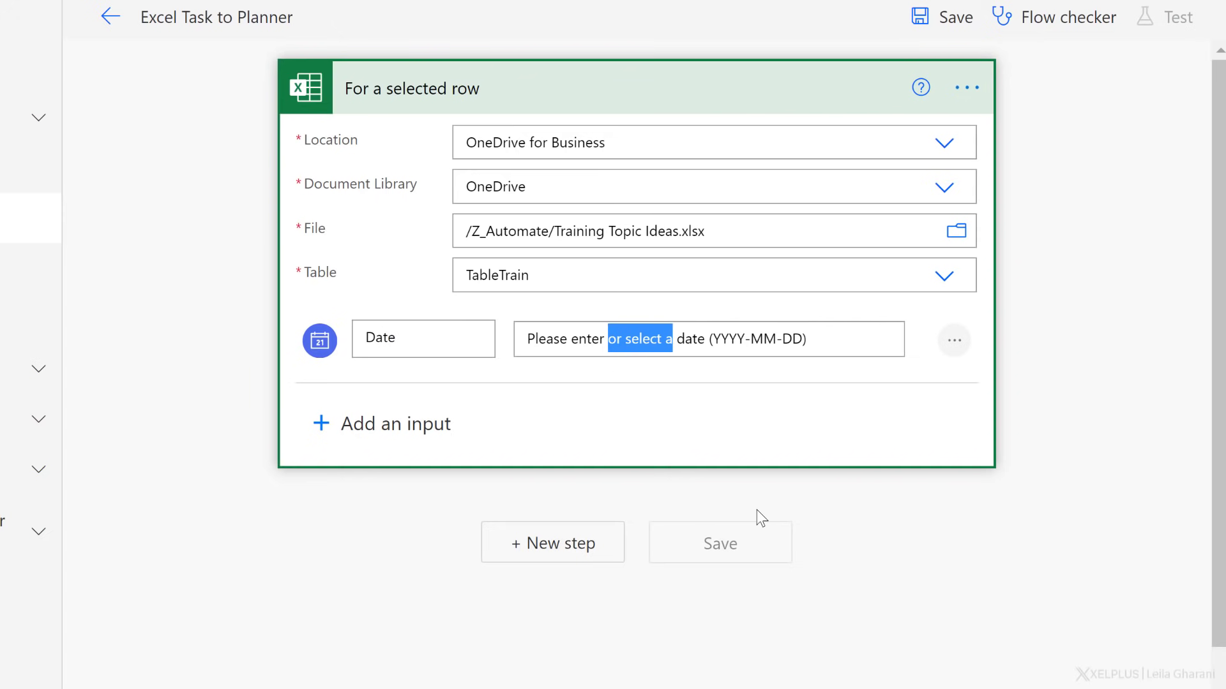
pyautogui.write('a due')
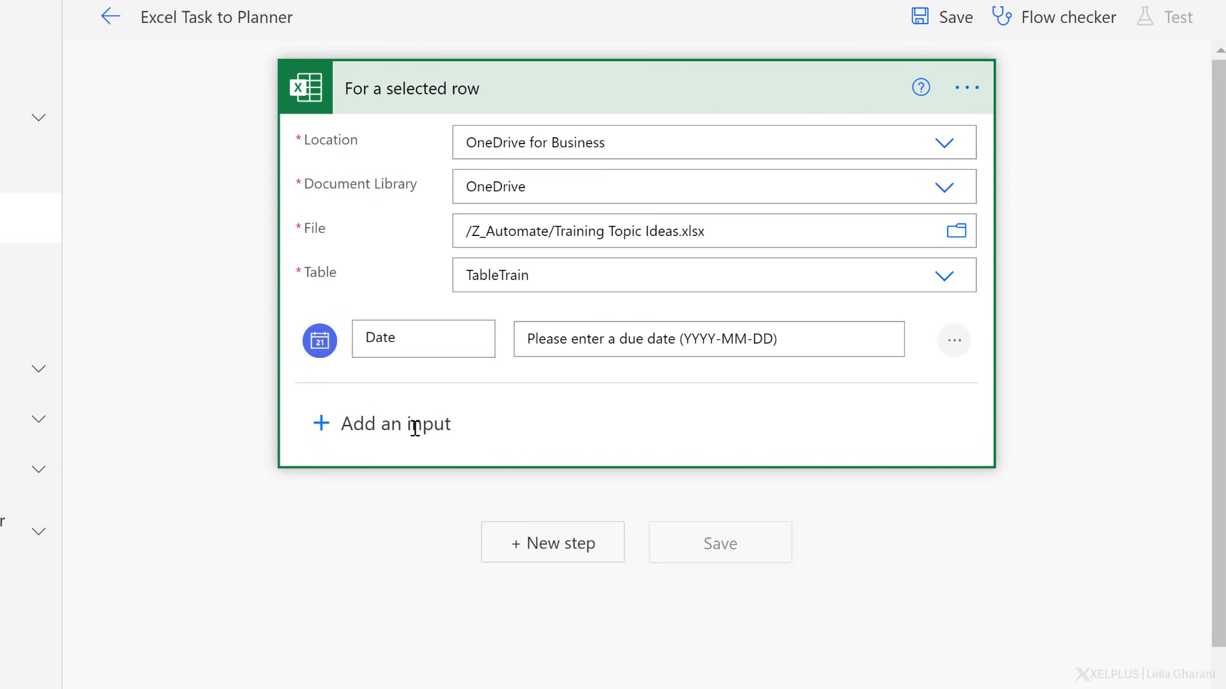
pyautogui.click(227, 495)
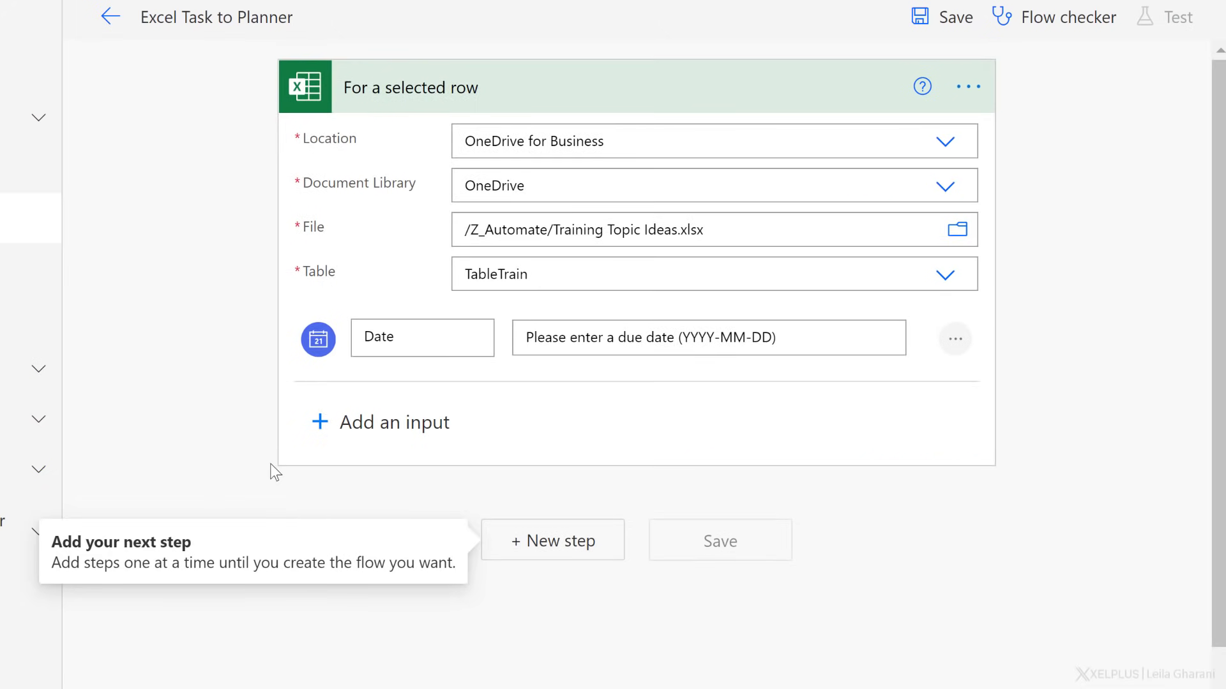
# Add the Planner 'Create a task (preview)' action as the next step
pyautogui.click(572, 548)
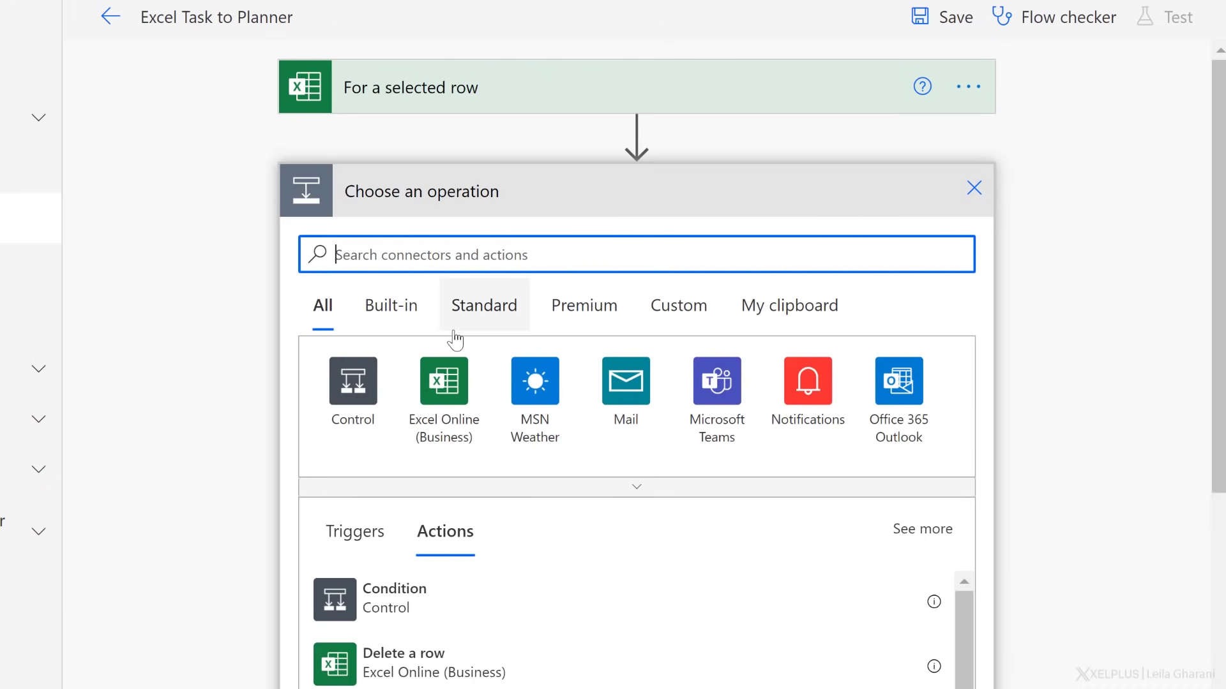
pyautogui.write('planner')
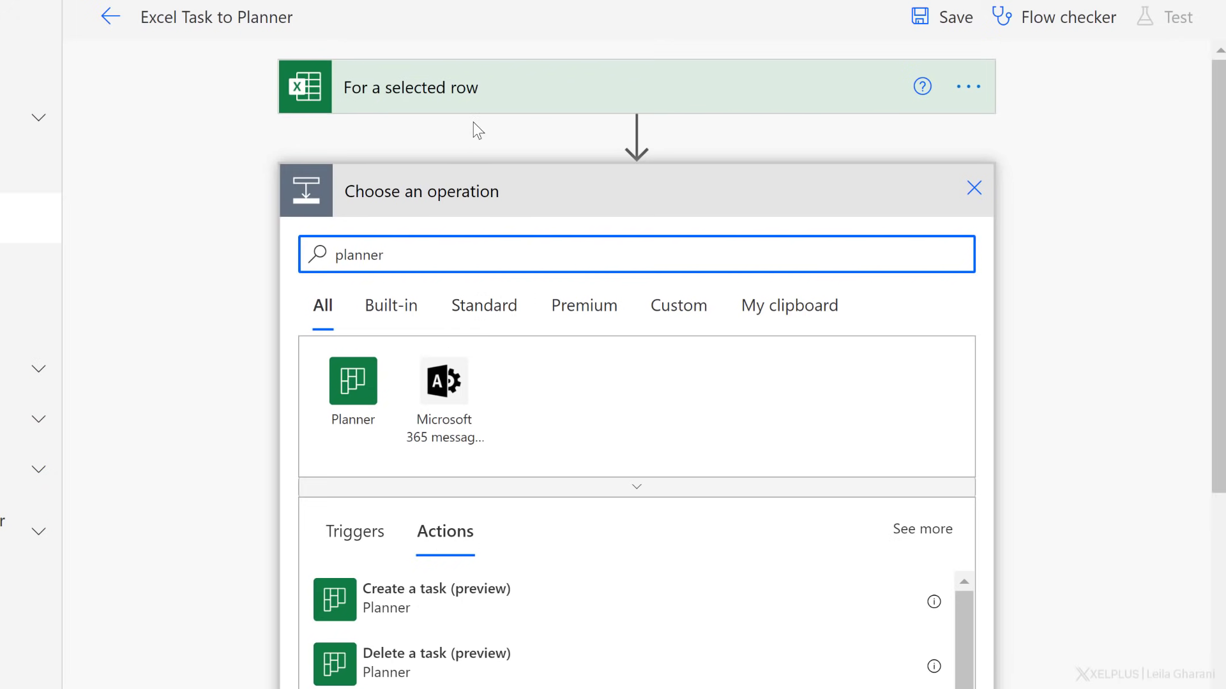
pyautogui.click(410, 610)
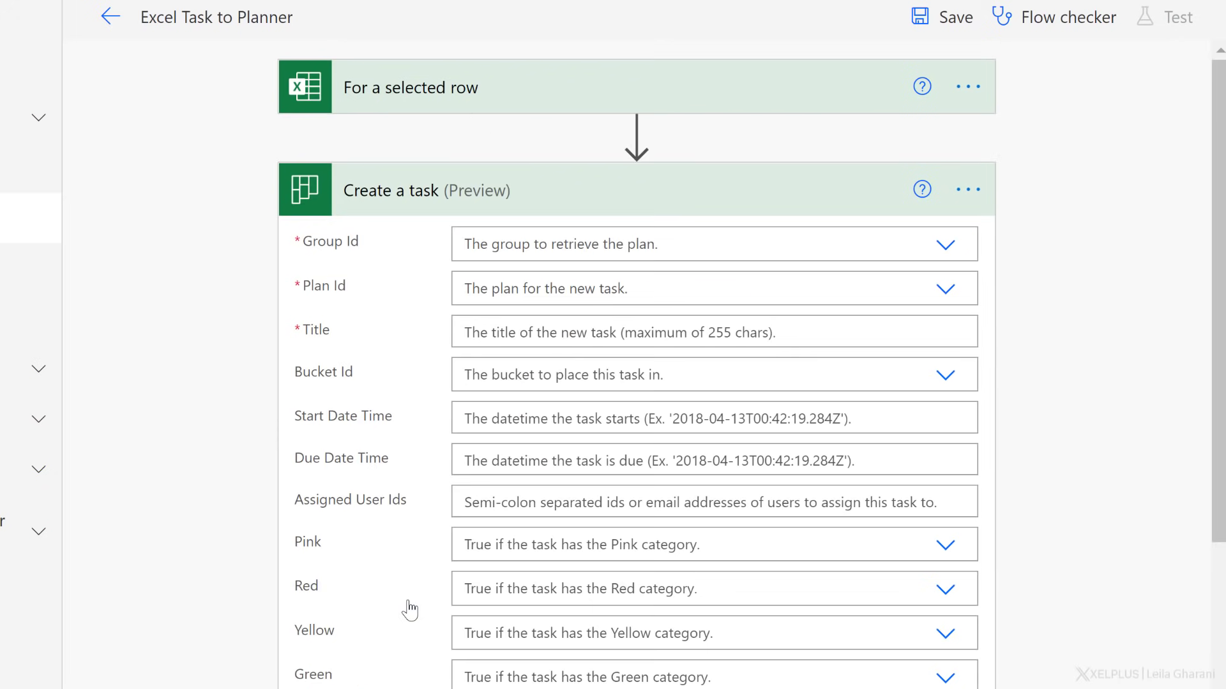
# Set Group Id to Finance and Plan Id to Training Topics in the Create a task step
pyautogui.click(949, 245)
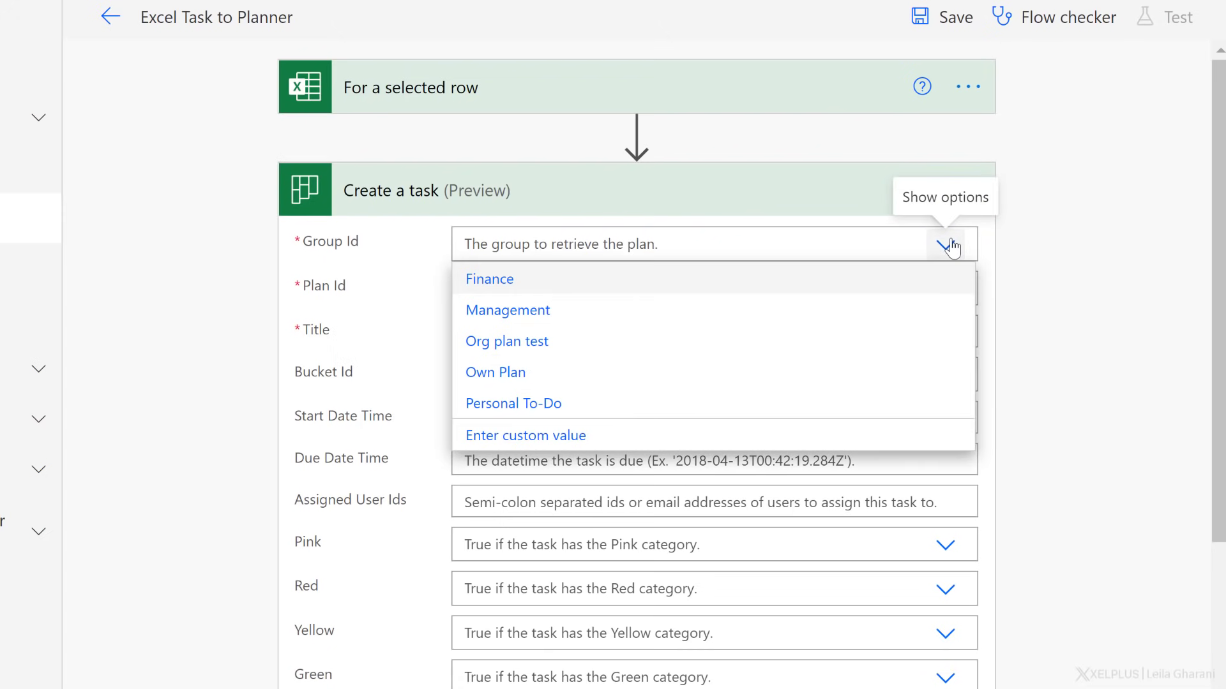
pyautogui.click(488, 280)
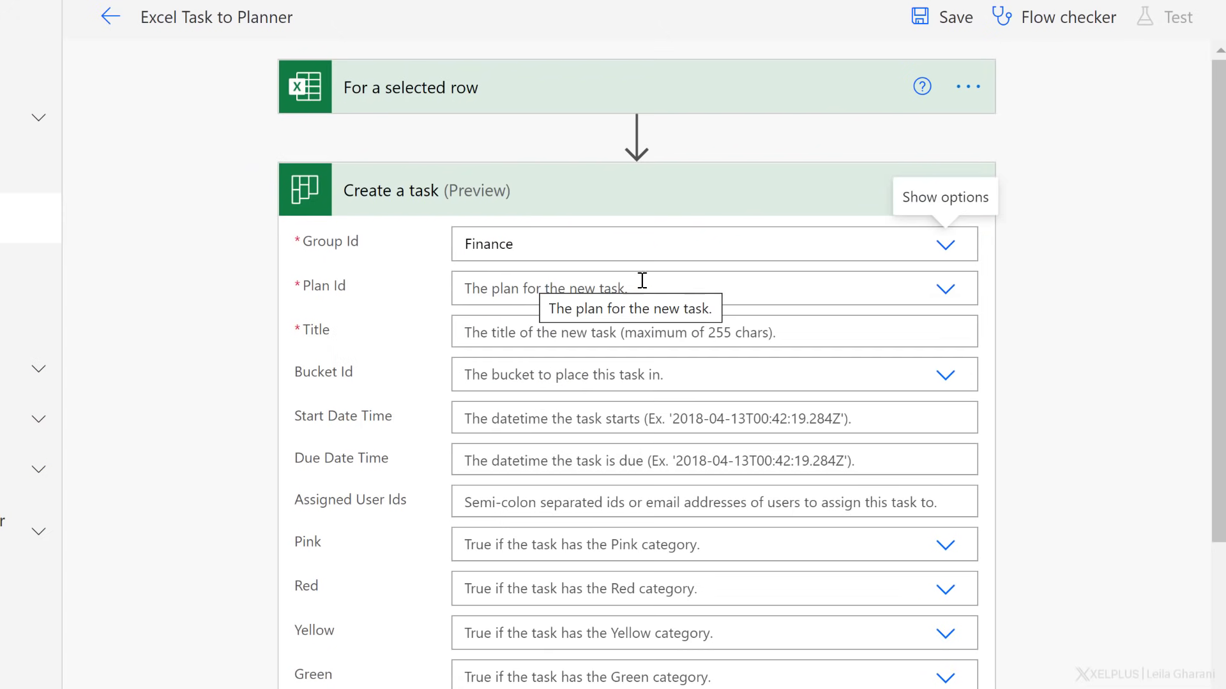
pyautogui.click(946, 290)
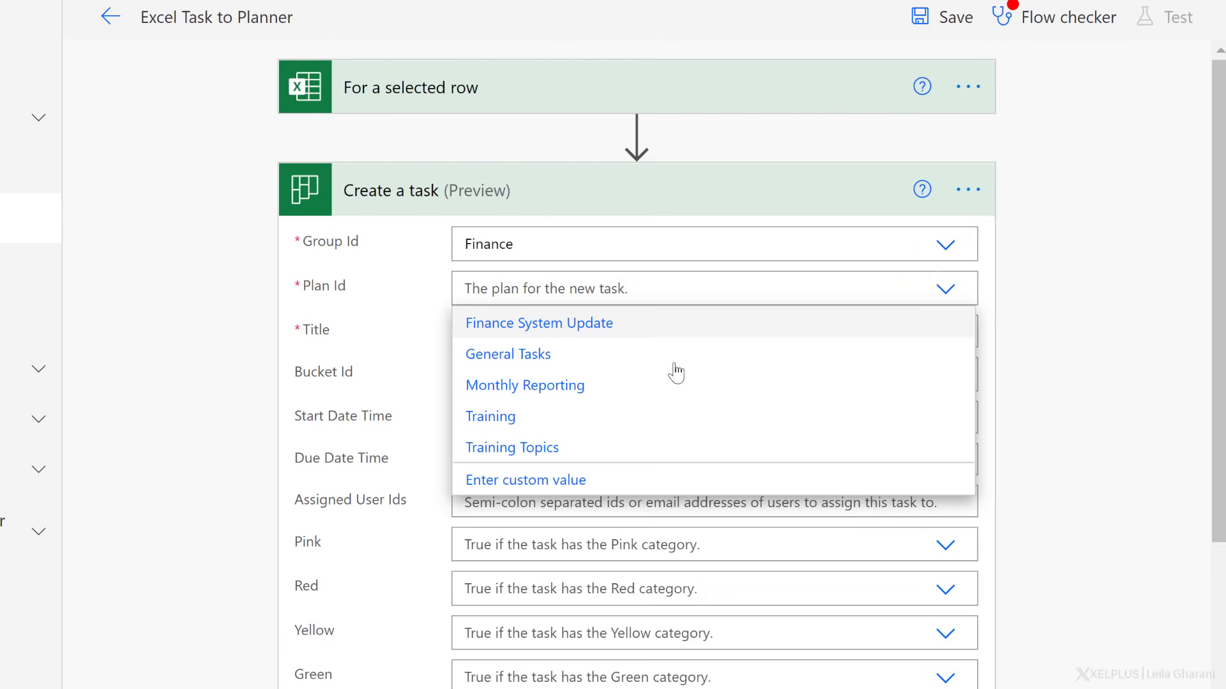
pyautogui.click(511, 450)
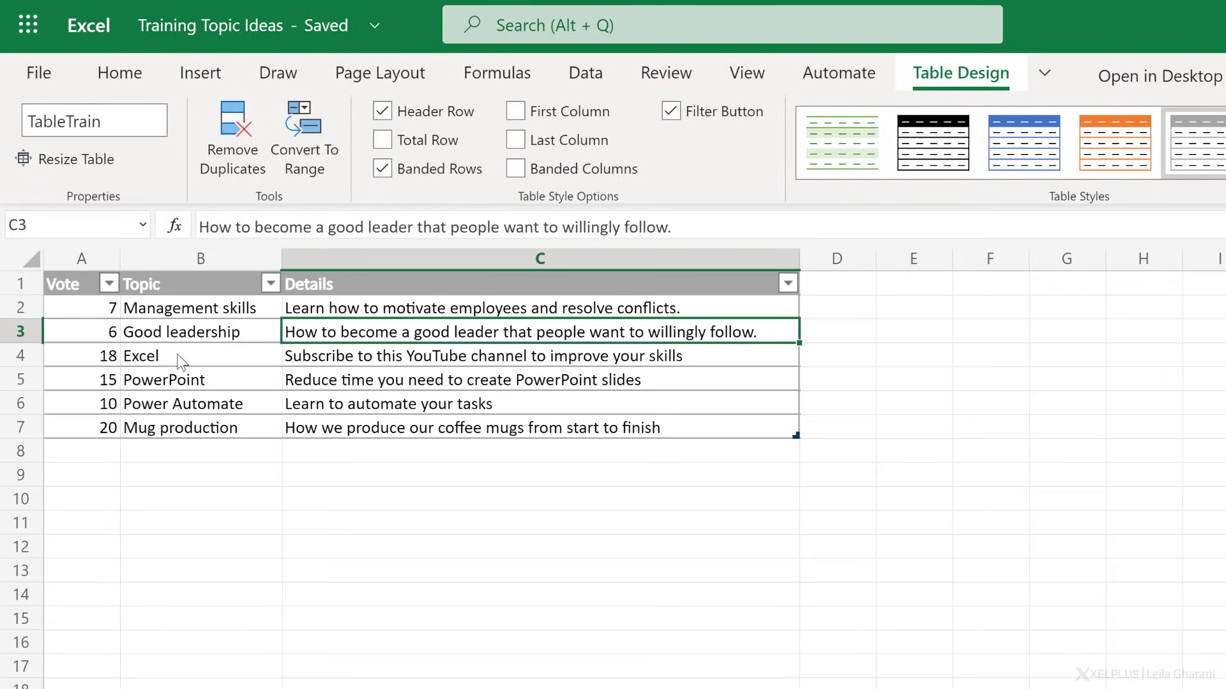
pyautogui.click(192, 333)
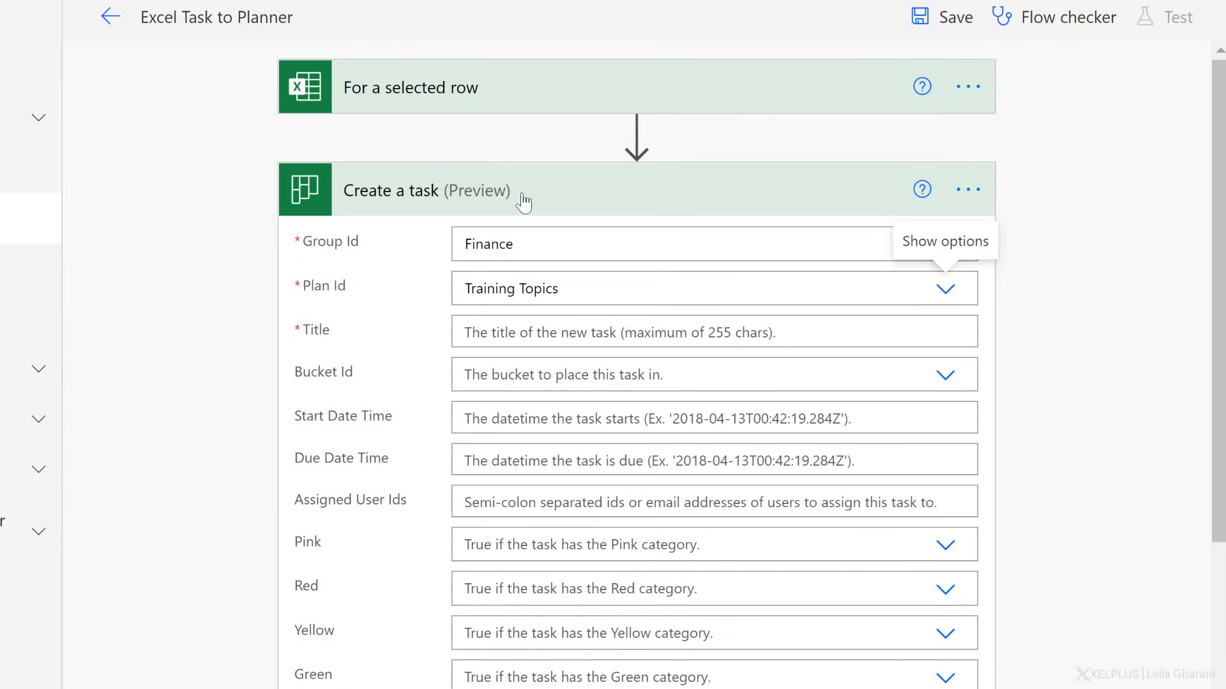
# Title the task from the Topic column and choose Other as its bucket
pyautogui.click(596, 332)
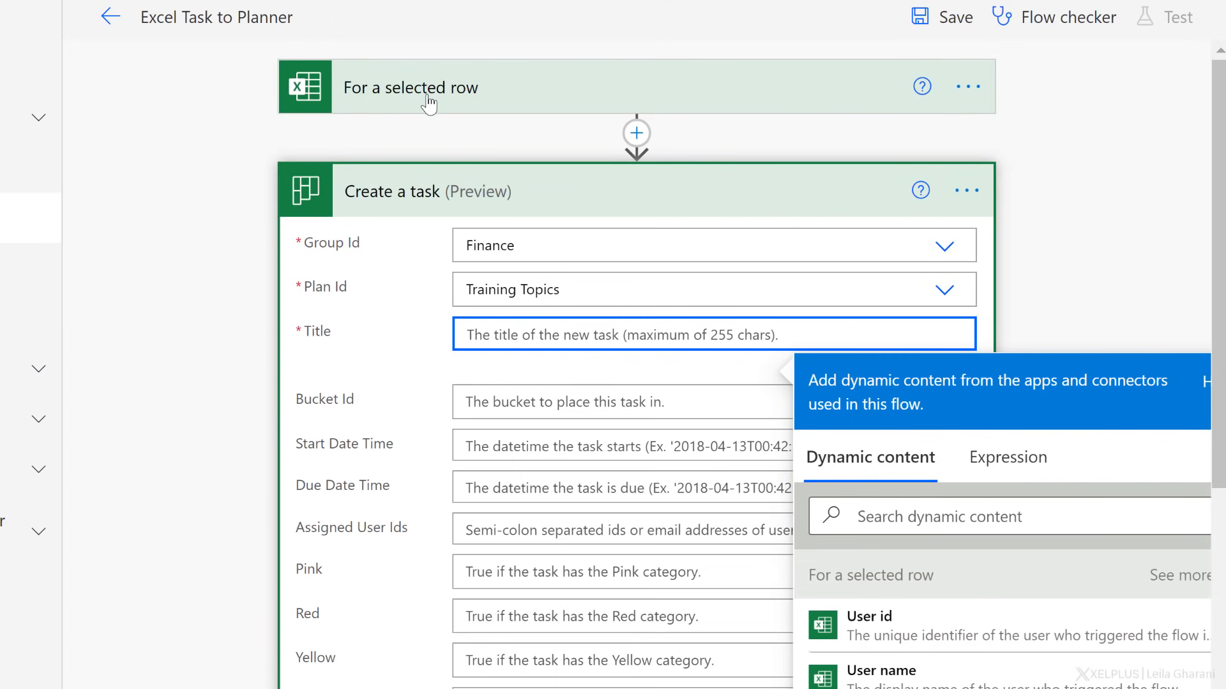
pyautogui.scroll(-1, 1005, 623)
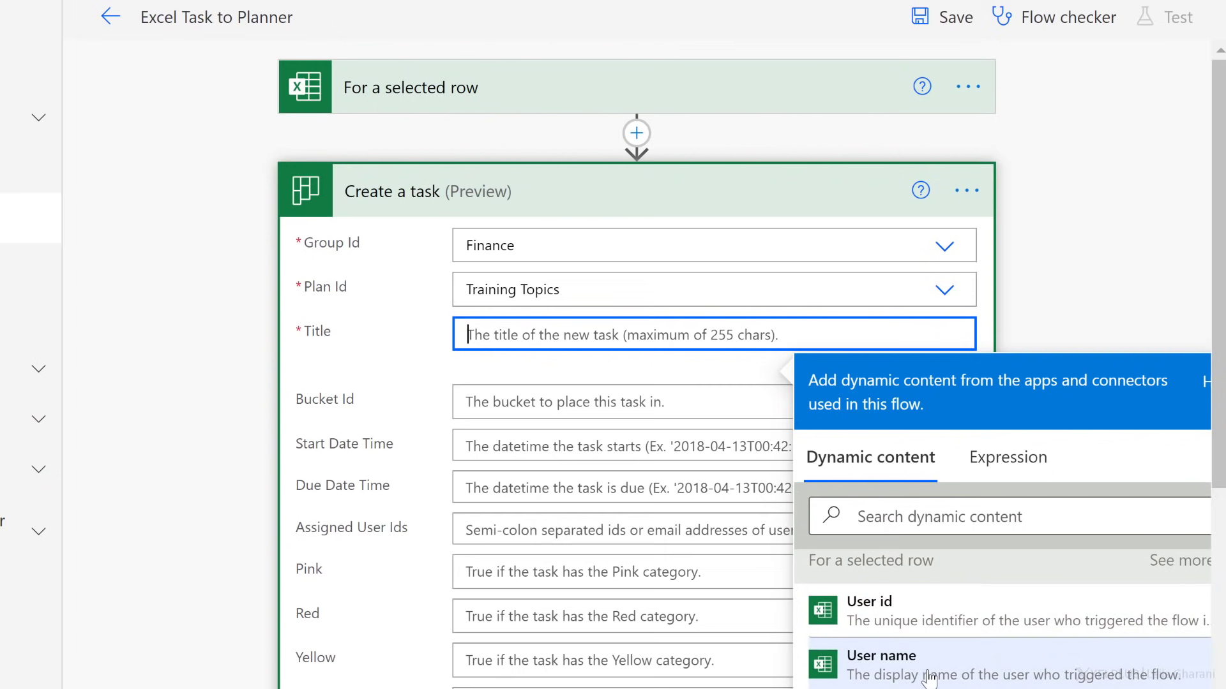
pyautogui.scroll(-3, 1006, 479)
pyautogui.scroll(-1, 958, 479)
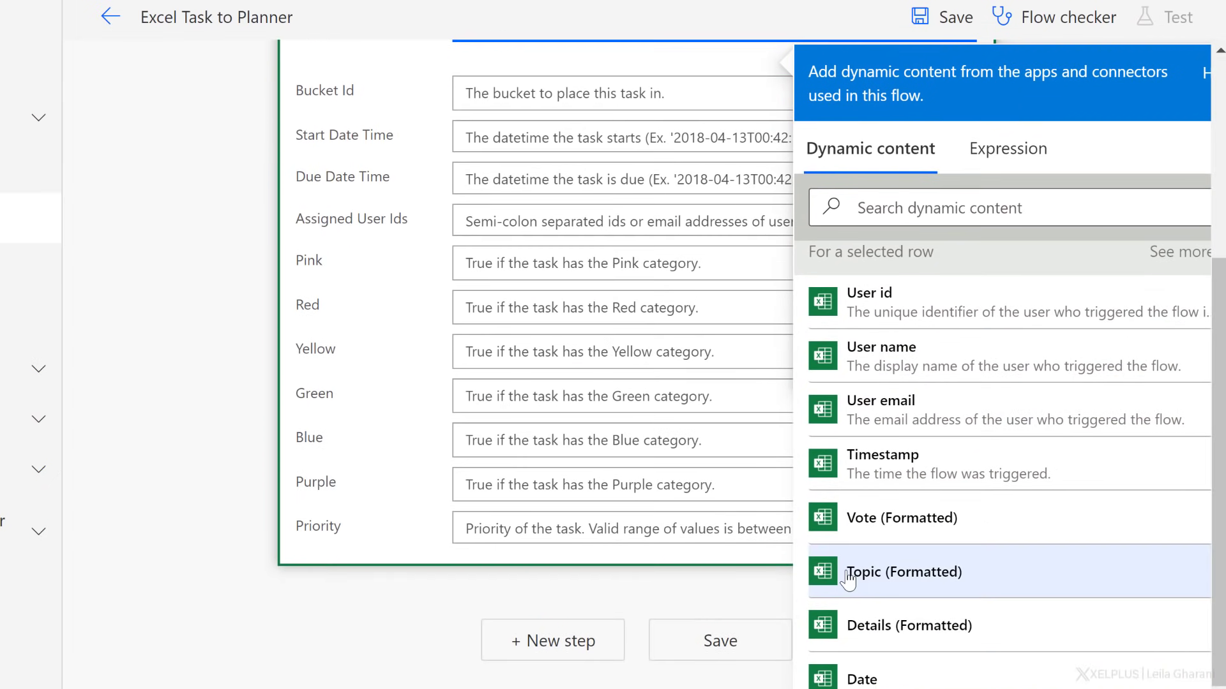
pyautogui.scroll(1, 906, 575)
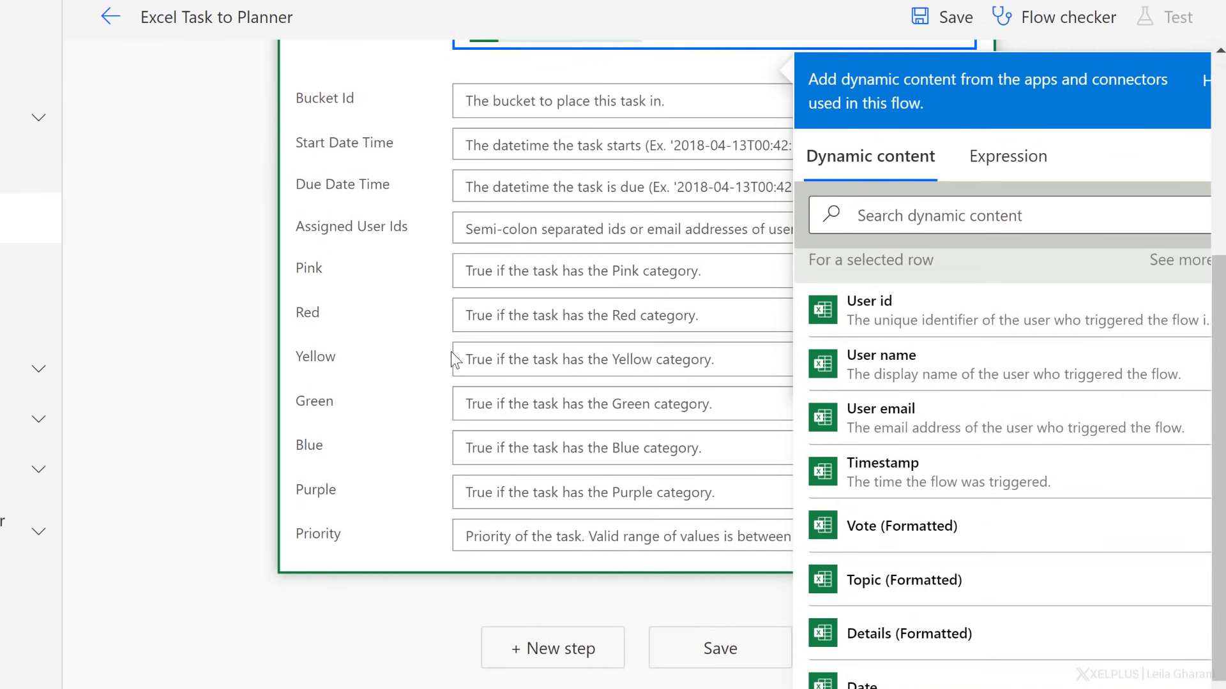
pyautogui.click(536, 101)
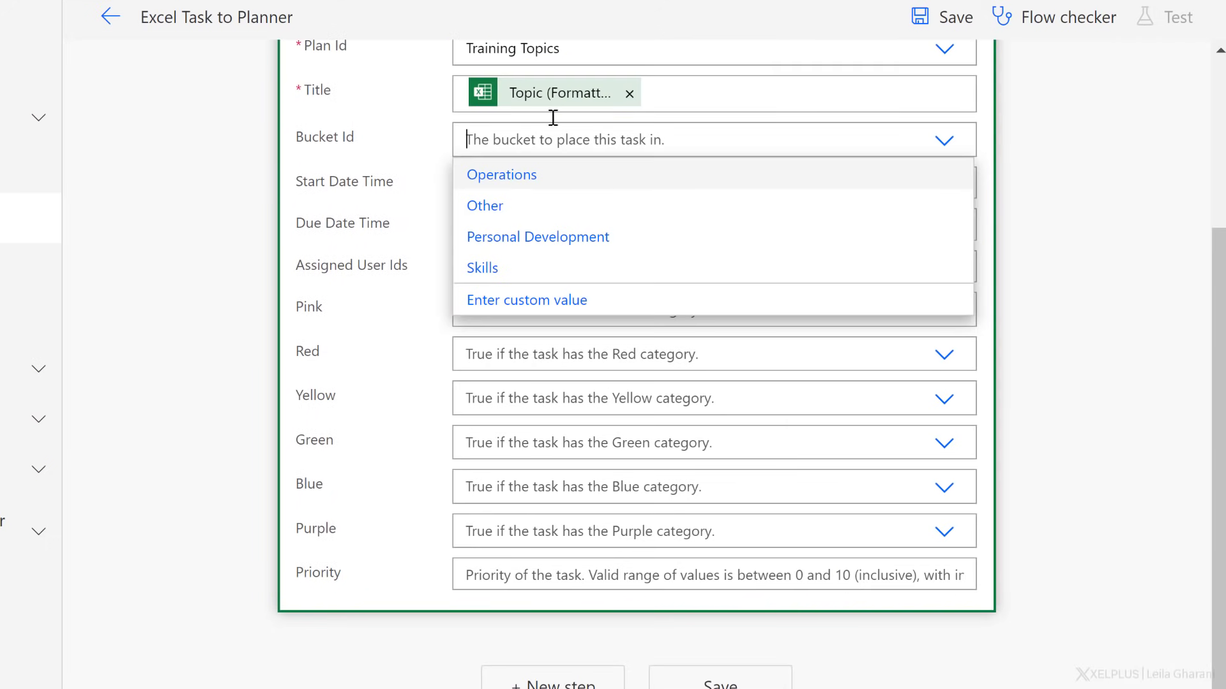
pyautogui.scroll(2, 605, 223)
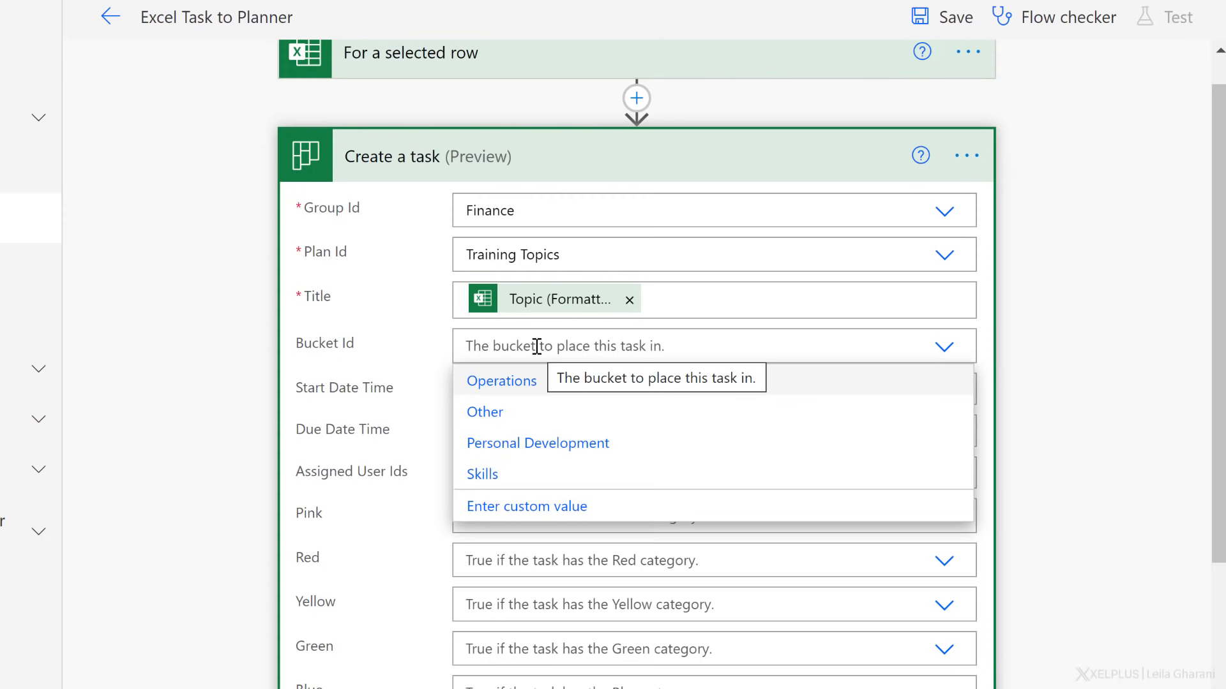
pyautogui.click(481, 414)
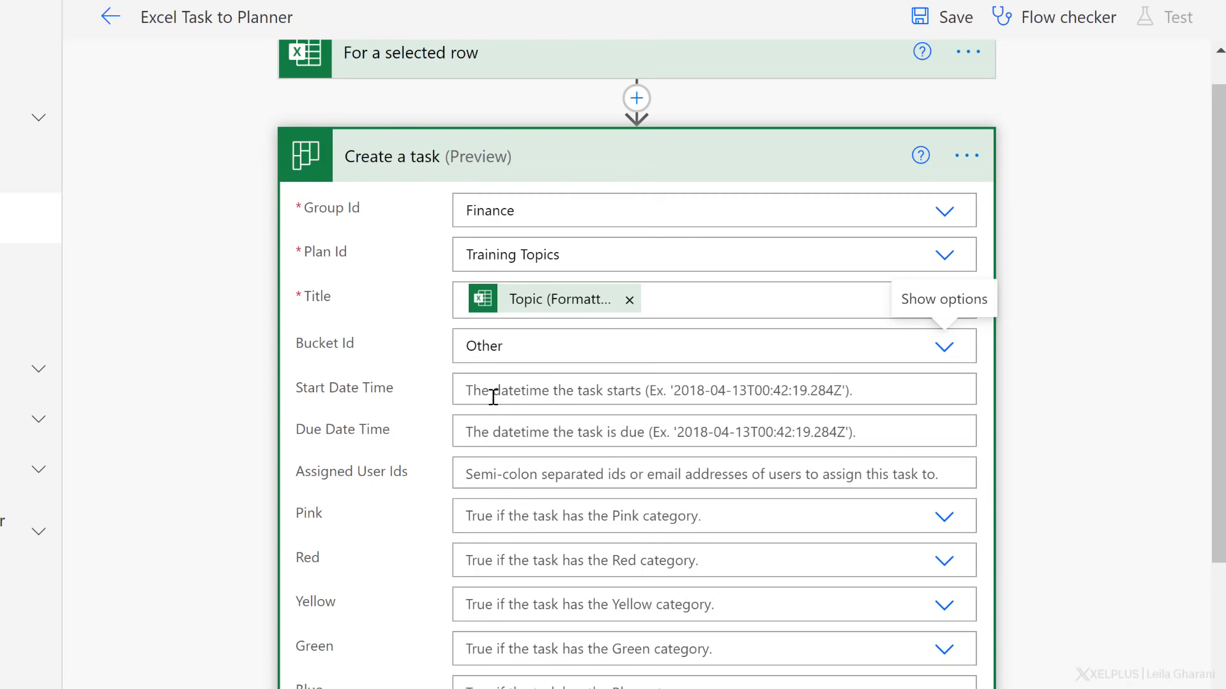
# Set Start Date Time to the utcNow() expression, then expand the trigger card
pyautogui.click(499, 393)
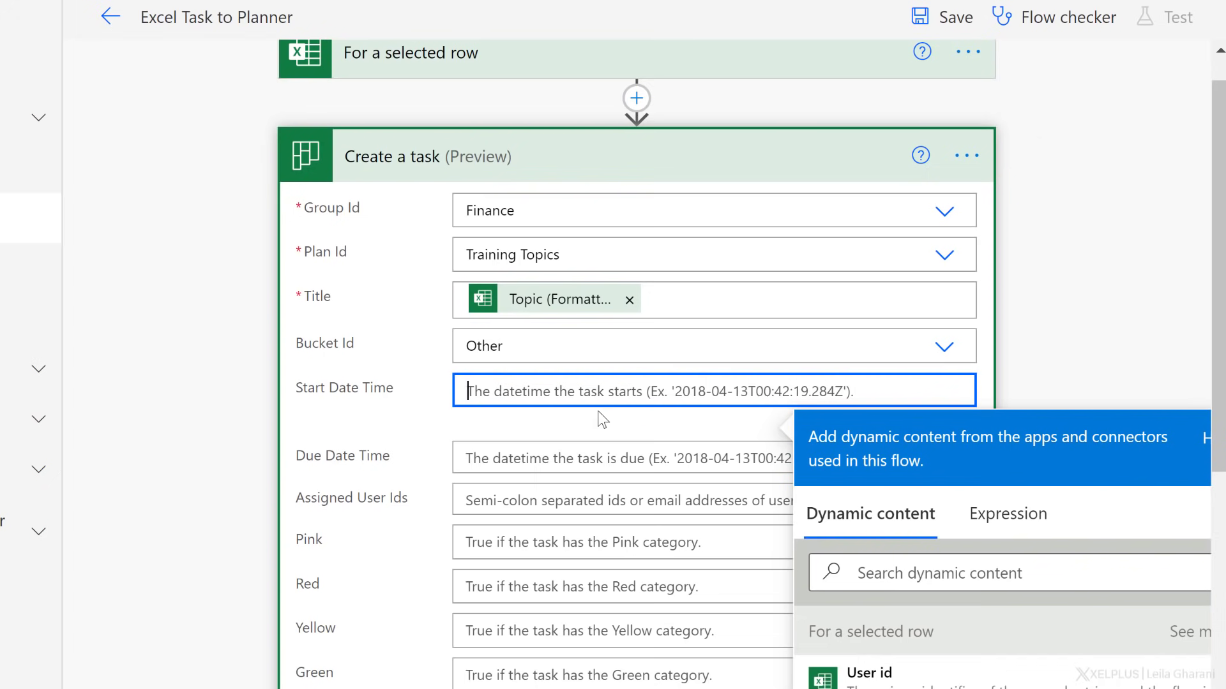
pyautogui.click(1008, 513)
pyautogui.click(898, 586)
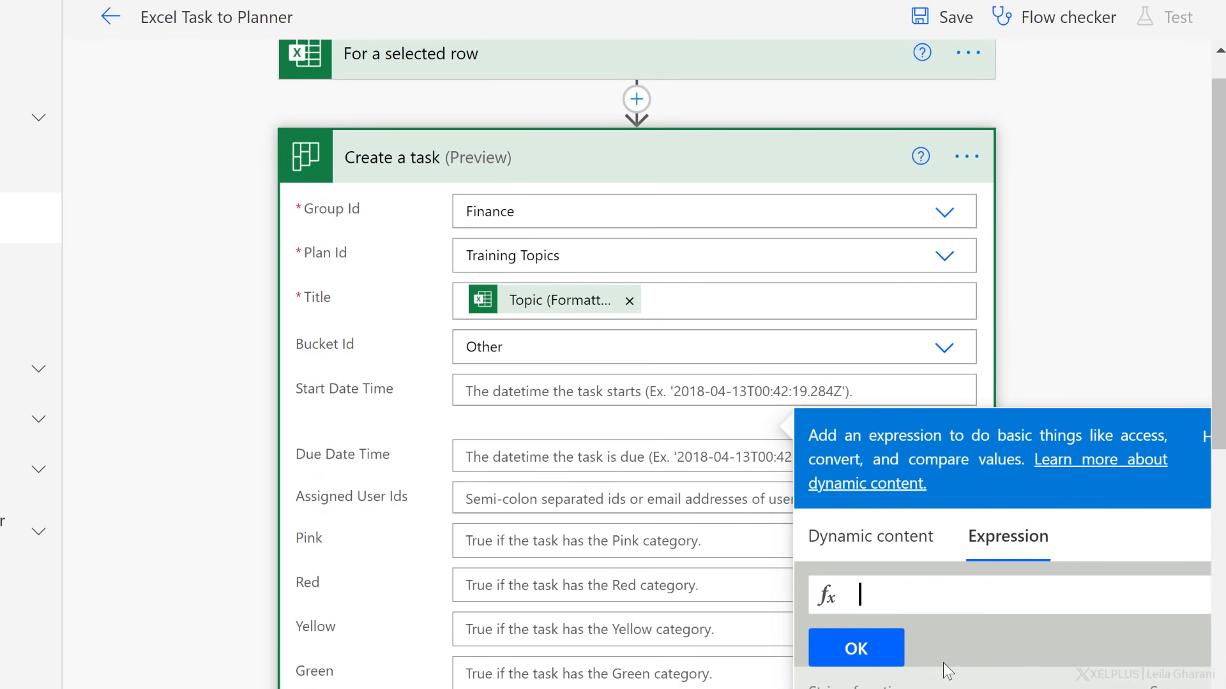
pyautogui.write('uct')
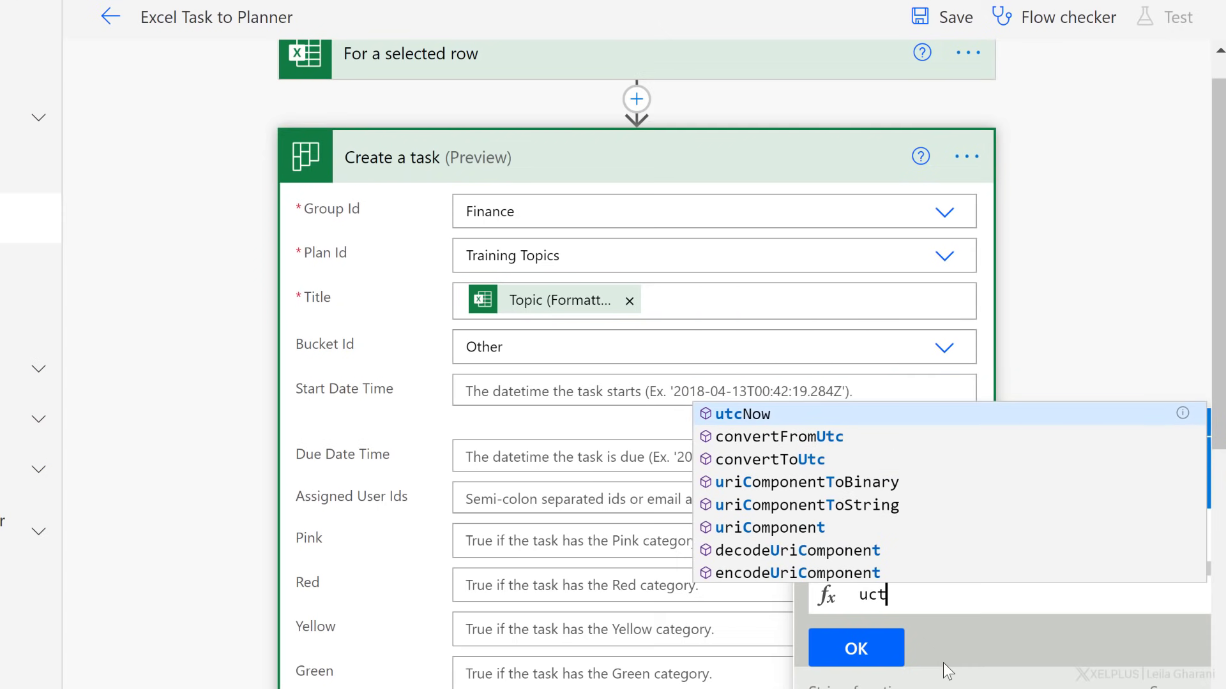
pyautogui.press('Tab')
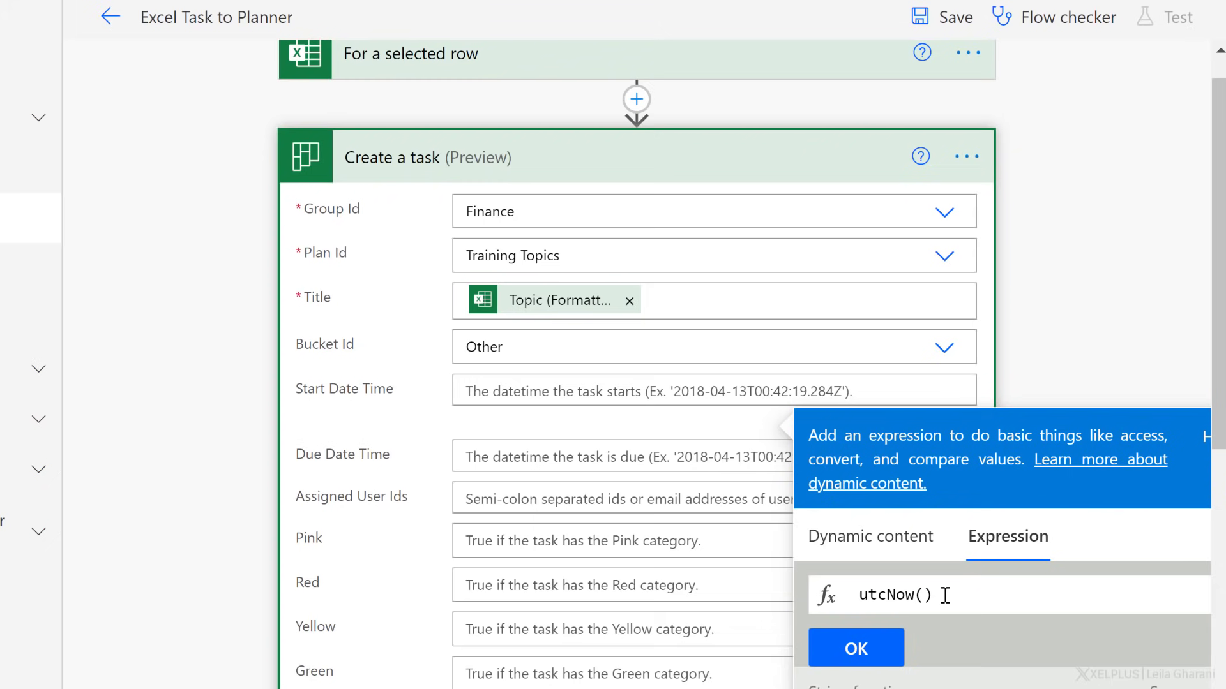
pyautogui.click(874, 651)
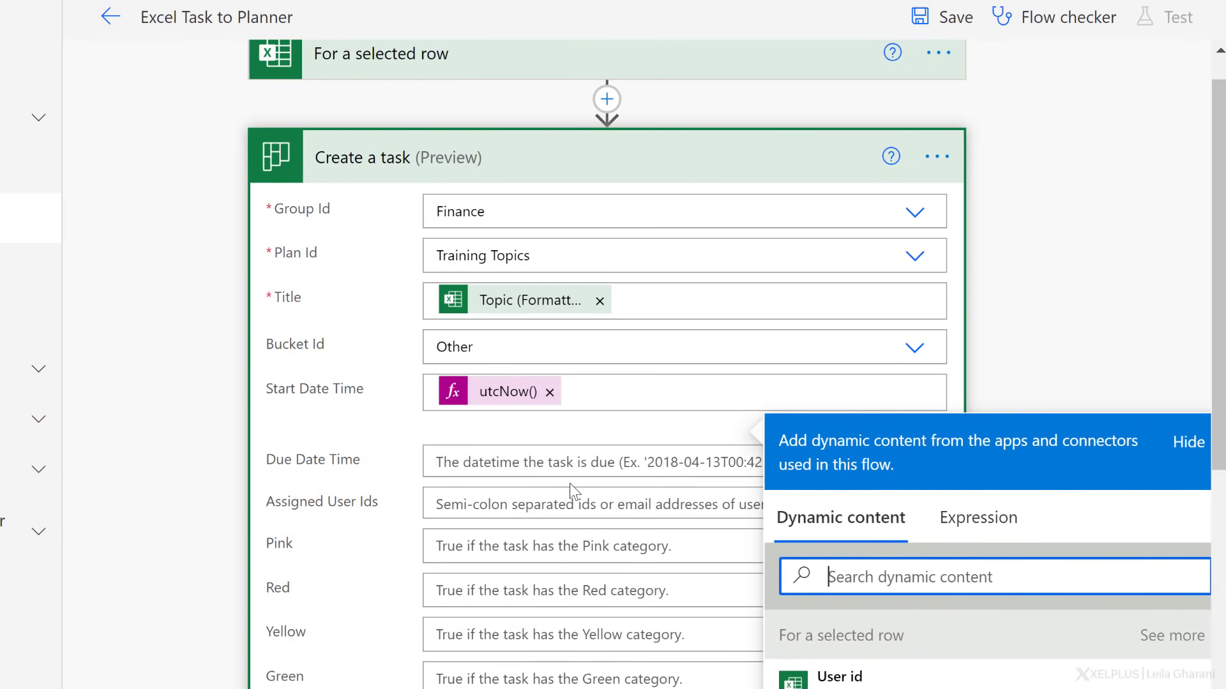
pyautogui.scroll(1, 571, 485)
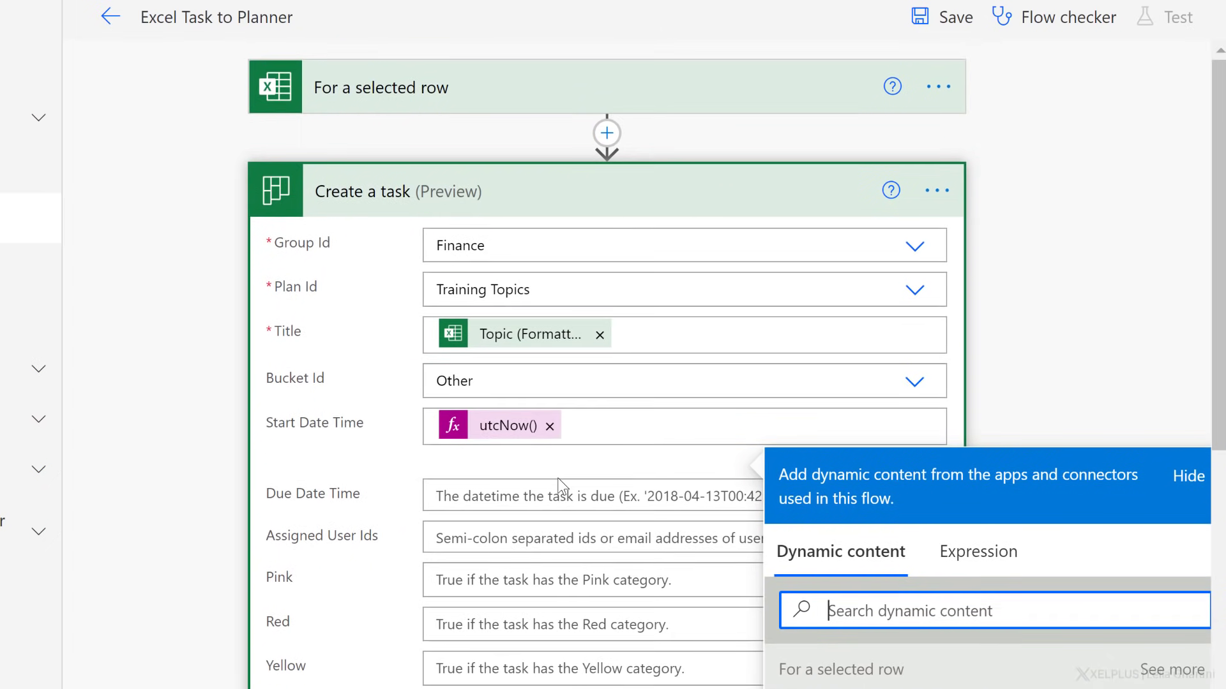
pyautogui.click(373, 87)
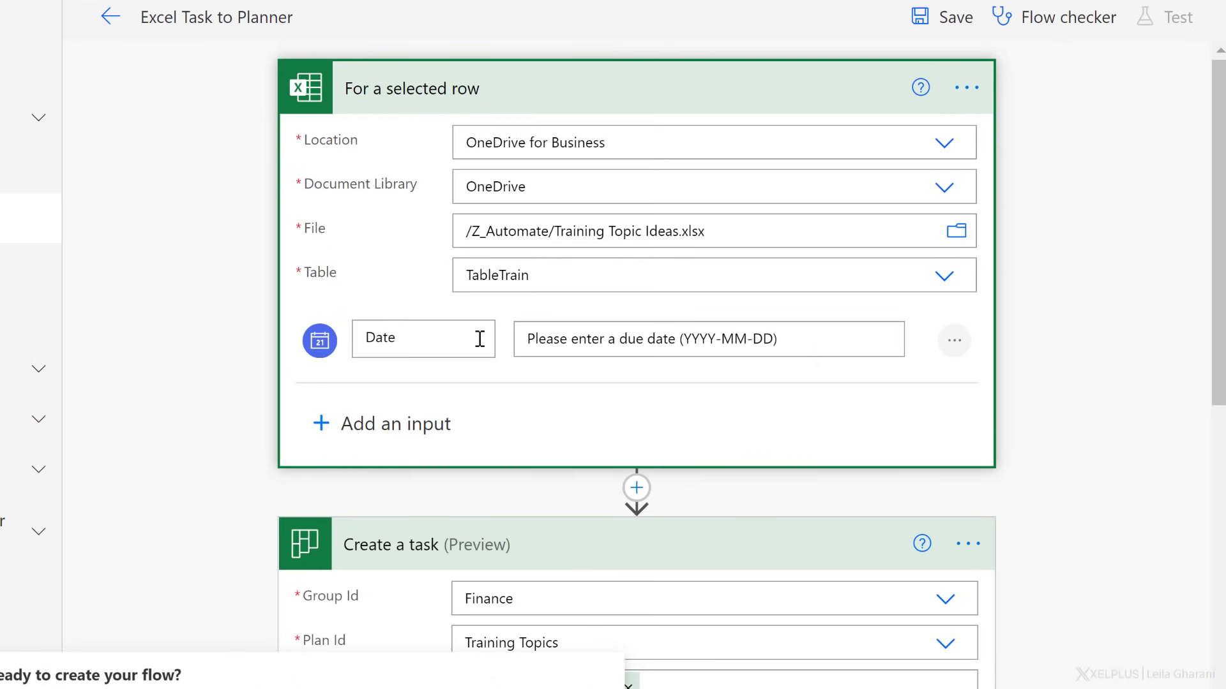
pyautogui.scroll(-5, 422, 353)
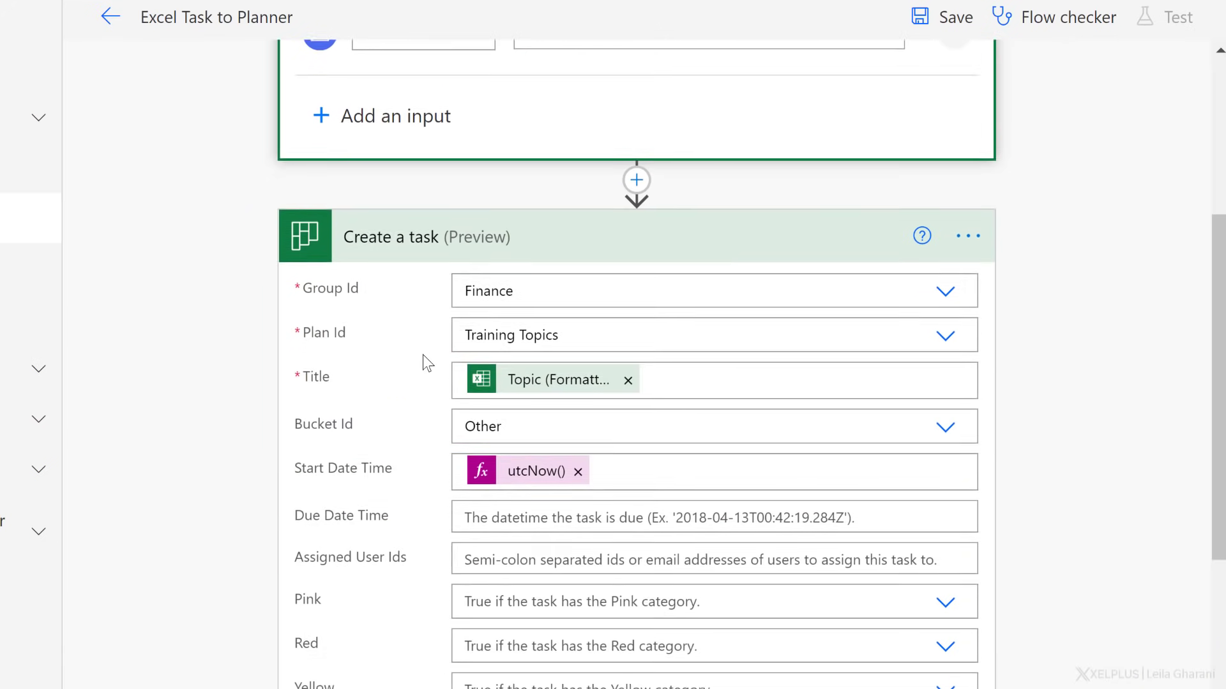
pyautogui.scroll(-3, 505, 371)
# Fill Due Date Time with the trigger's Date dynamic value
pyautogui.click(526, 310)
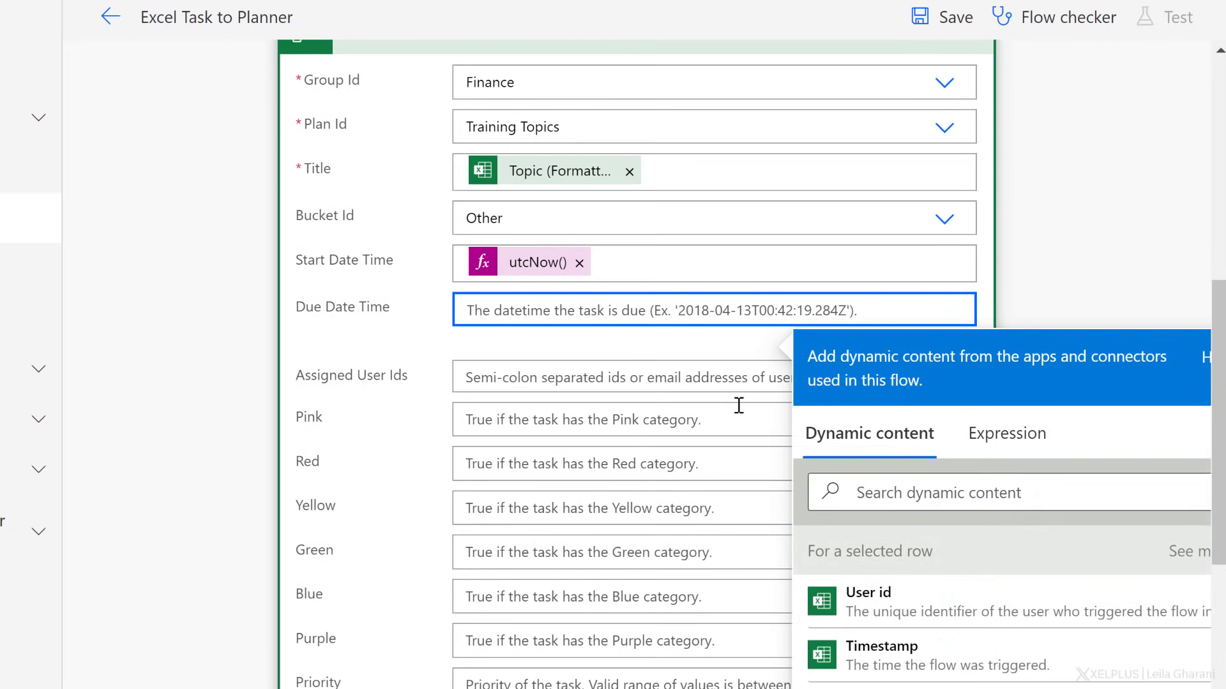
pyautogui.scroll(-3, 890, 595)
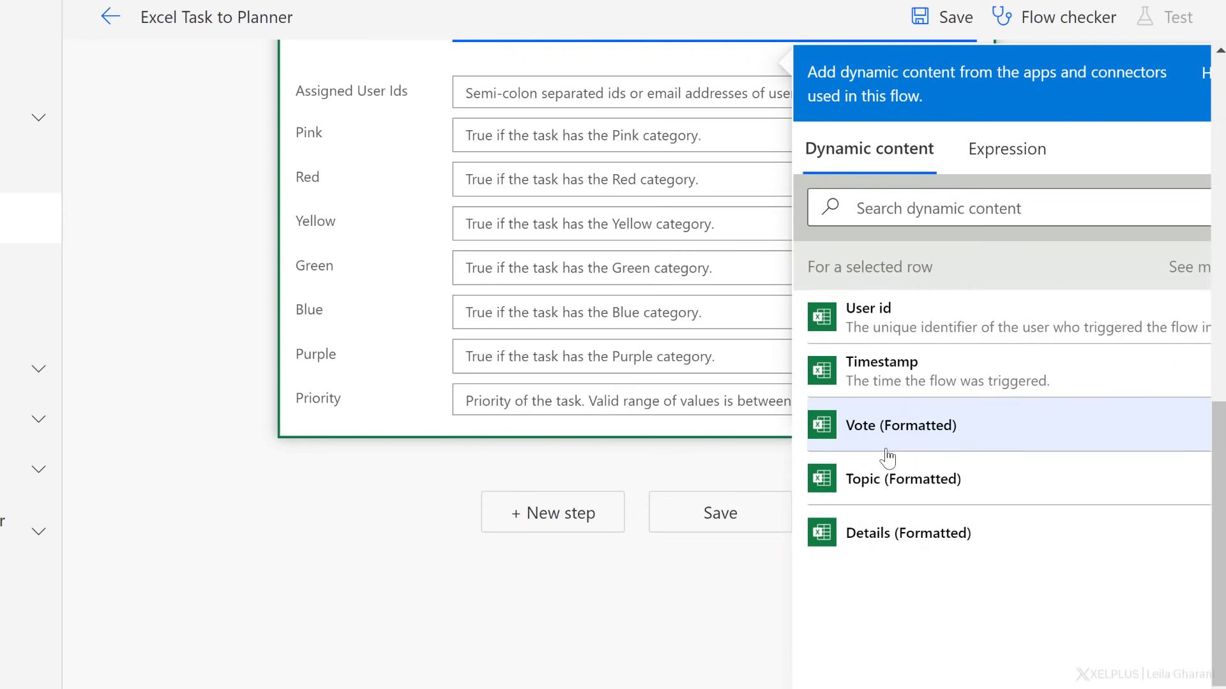
pyautogui.click(902, 208)
pyautogui.write('d')
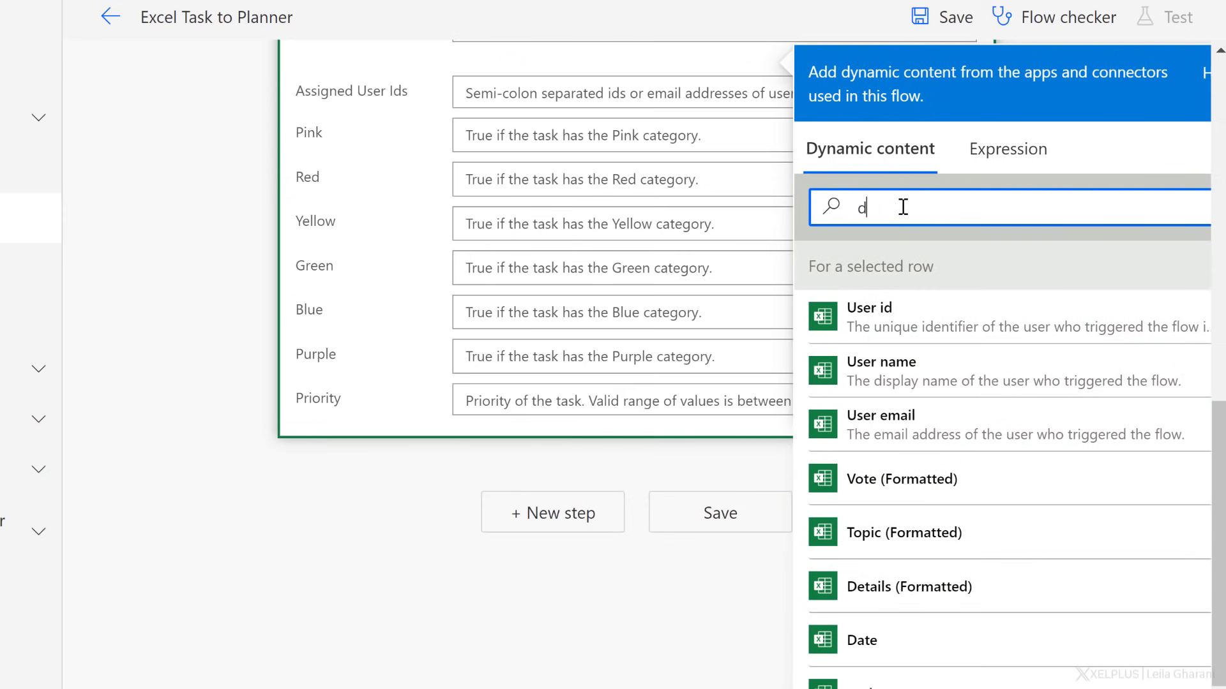
pyautogui.write('ate')
pyautogui.click(863, 328)
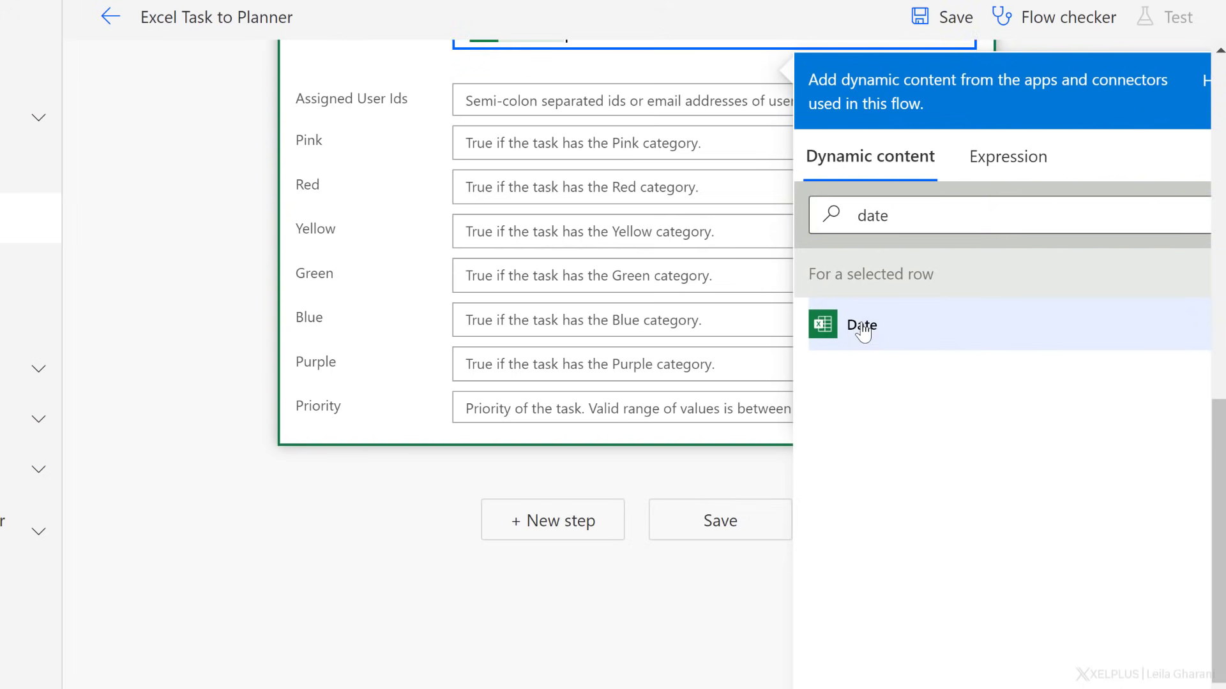
pyautogui.scroll(3, 311, 309)
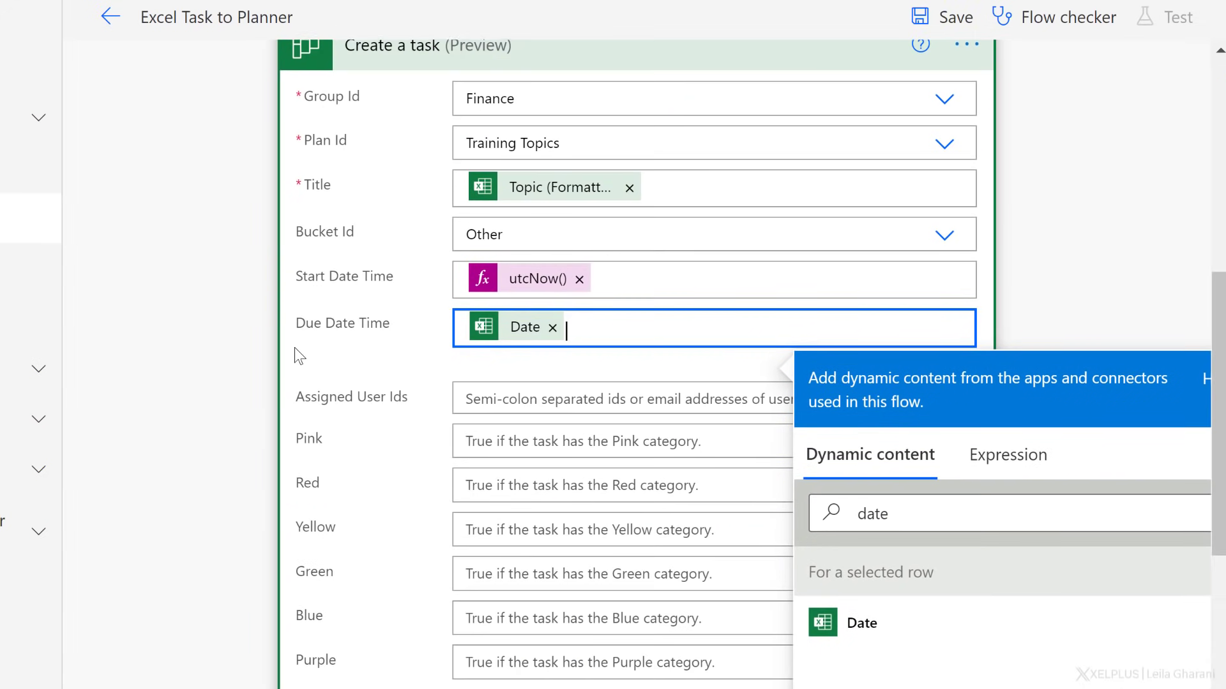
pyautogui.scroll(-3, 320, 333)
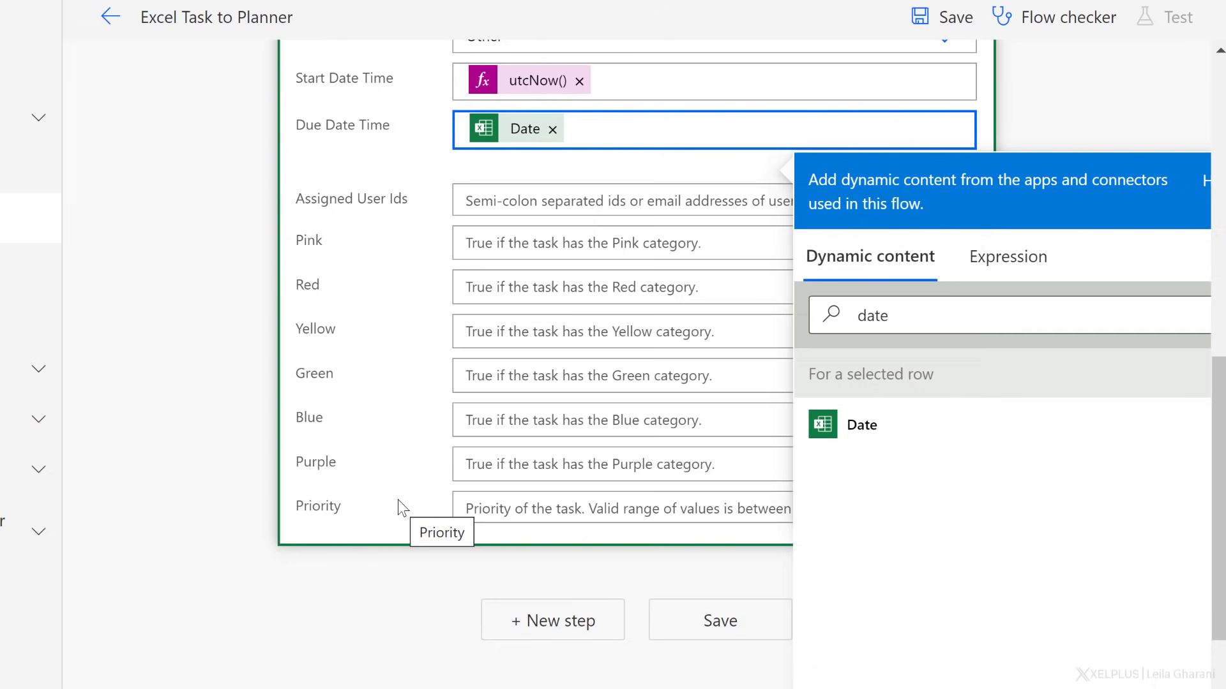
pyautogui.scroll(5, 359, 399)
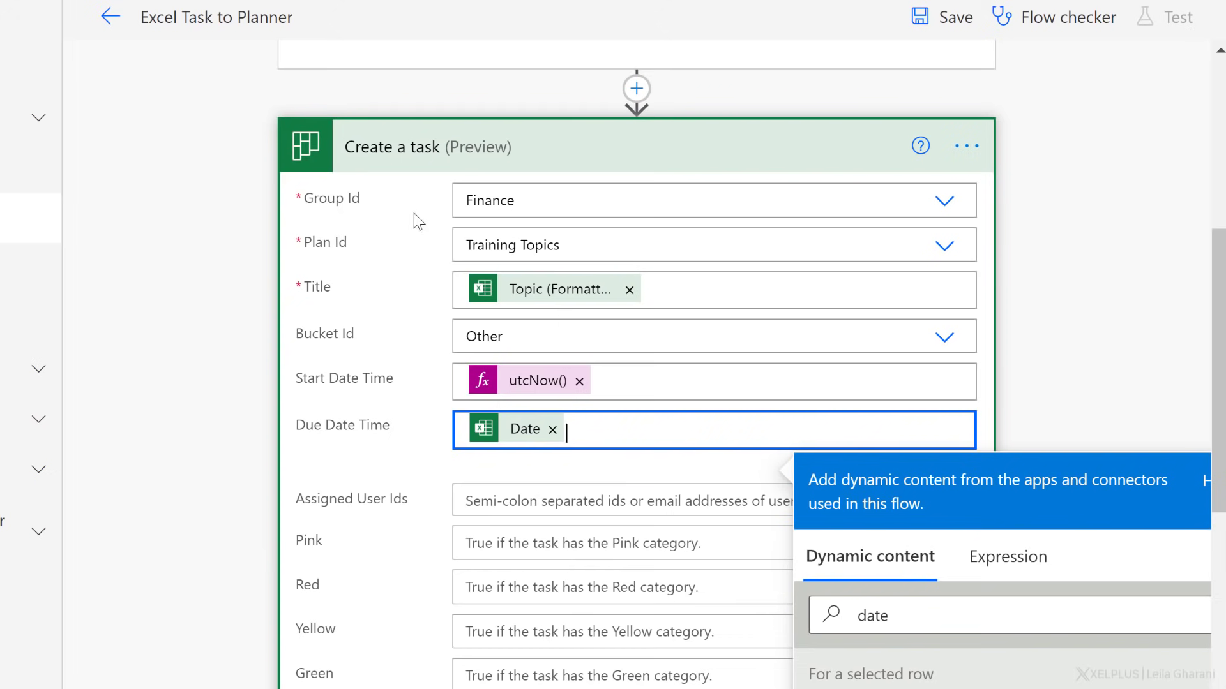
pyautogui.scroll(-6, 373, 313)
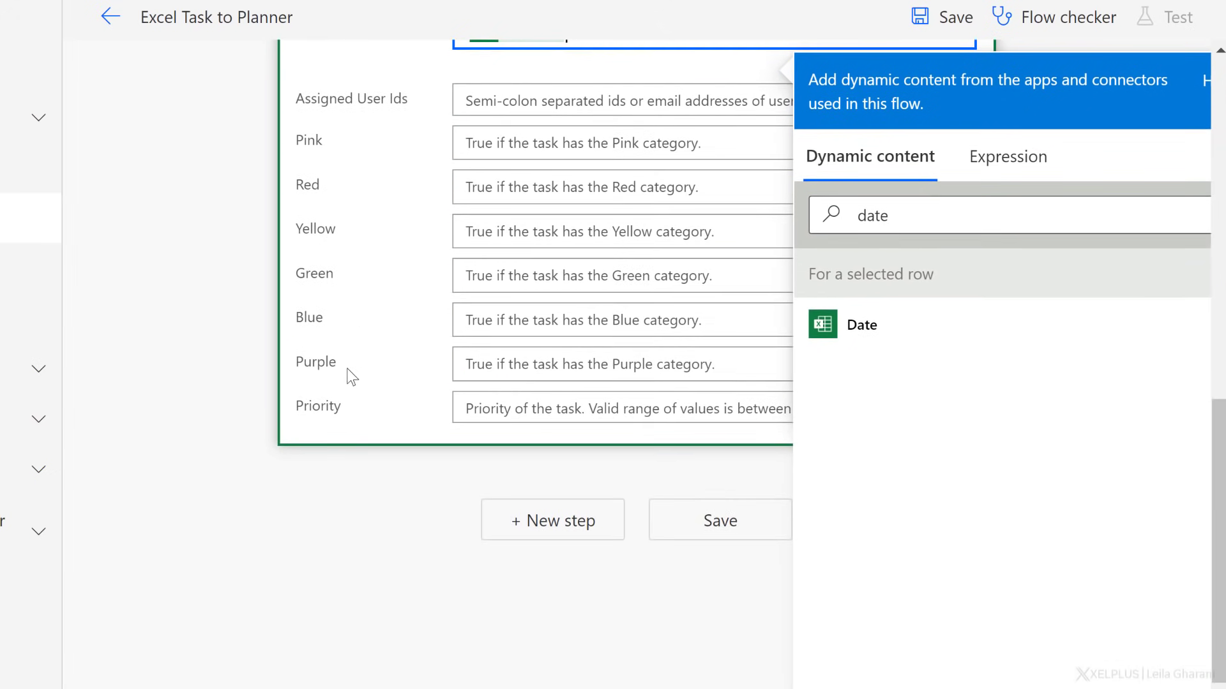
# Add an Update task details step using the created task's Id as Task Id
pyautogui.click(528, 526)
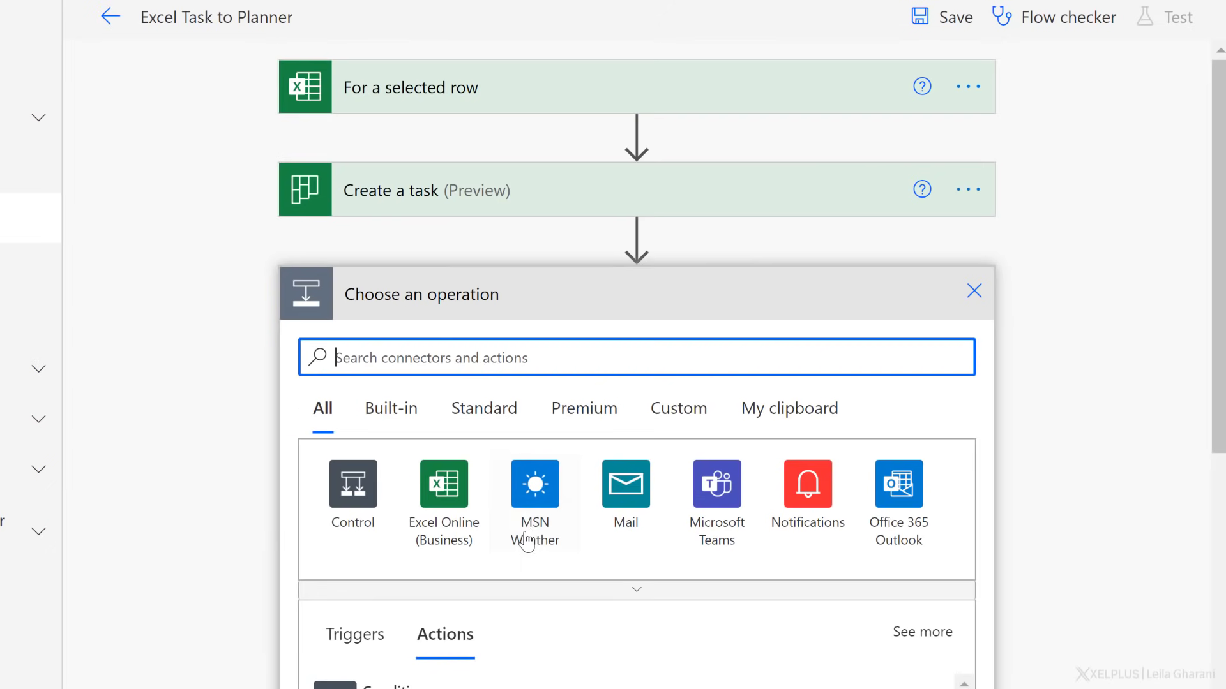
pyautogui.write('planner')
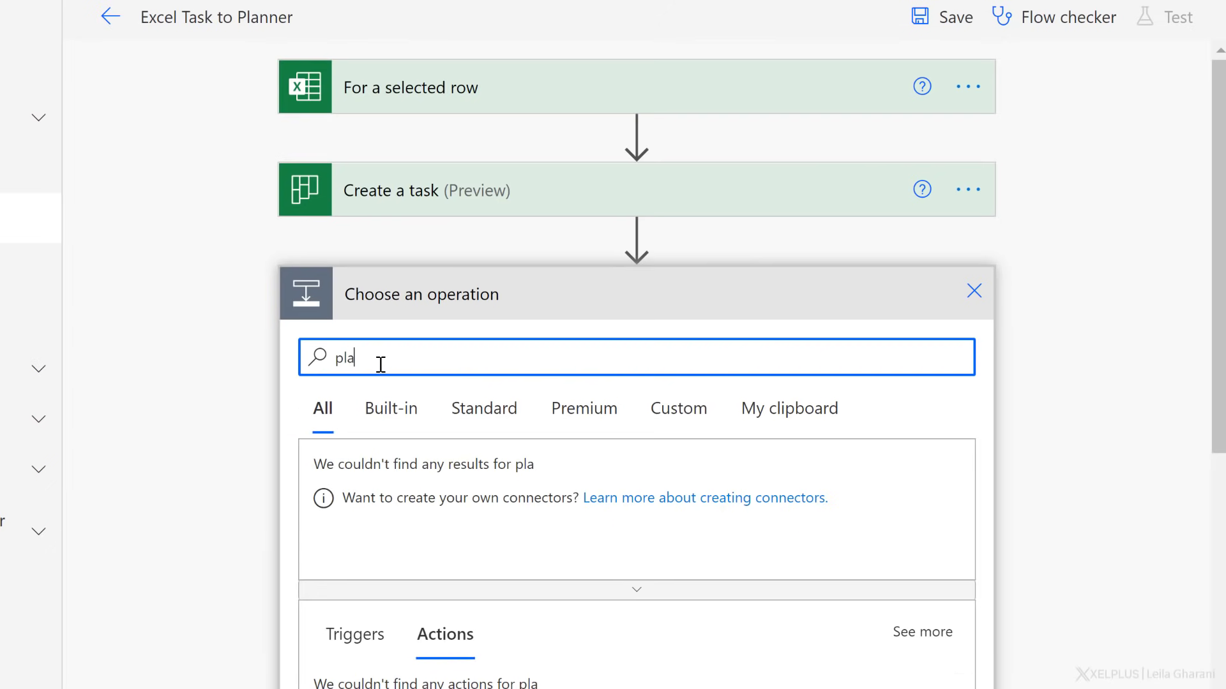
pyautogui.scroll(-3, 421, 460)
pyautogui.scroll(-2, 527, 470)
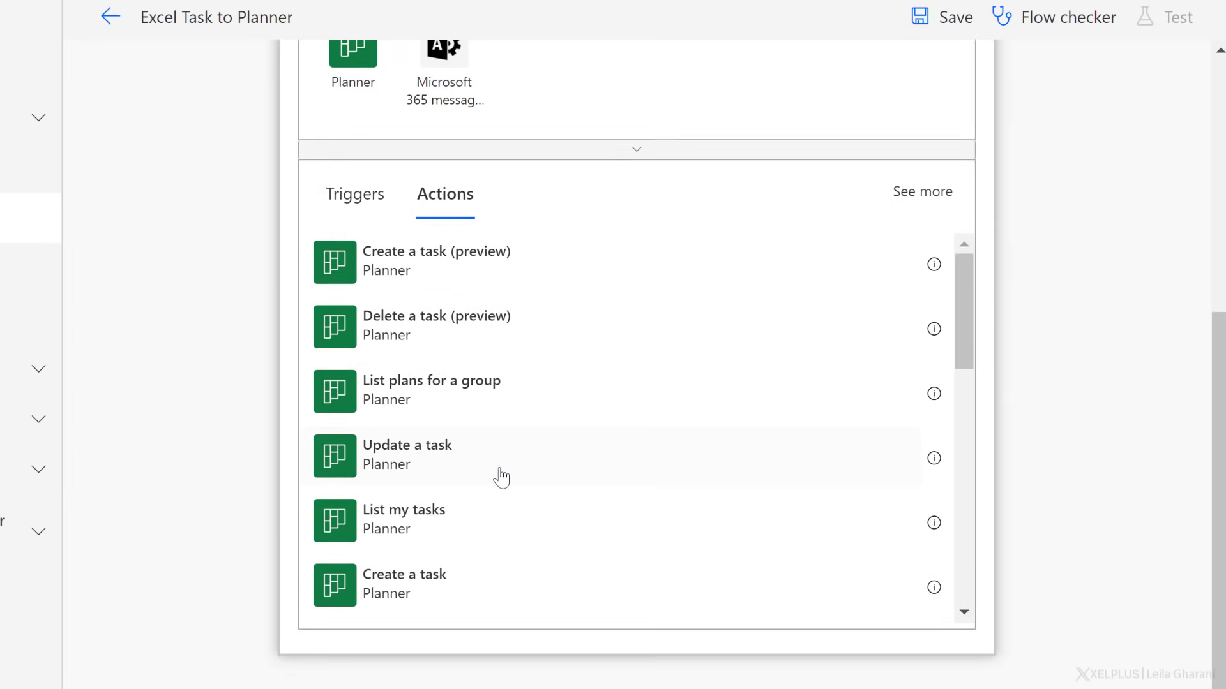
pyautogui.scroll(-2, 537, 469)
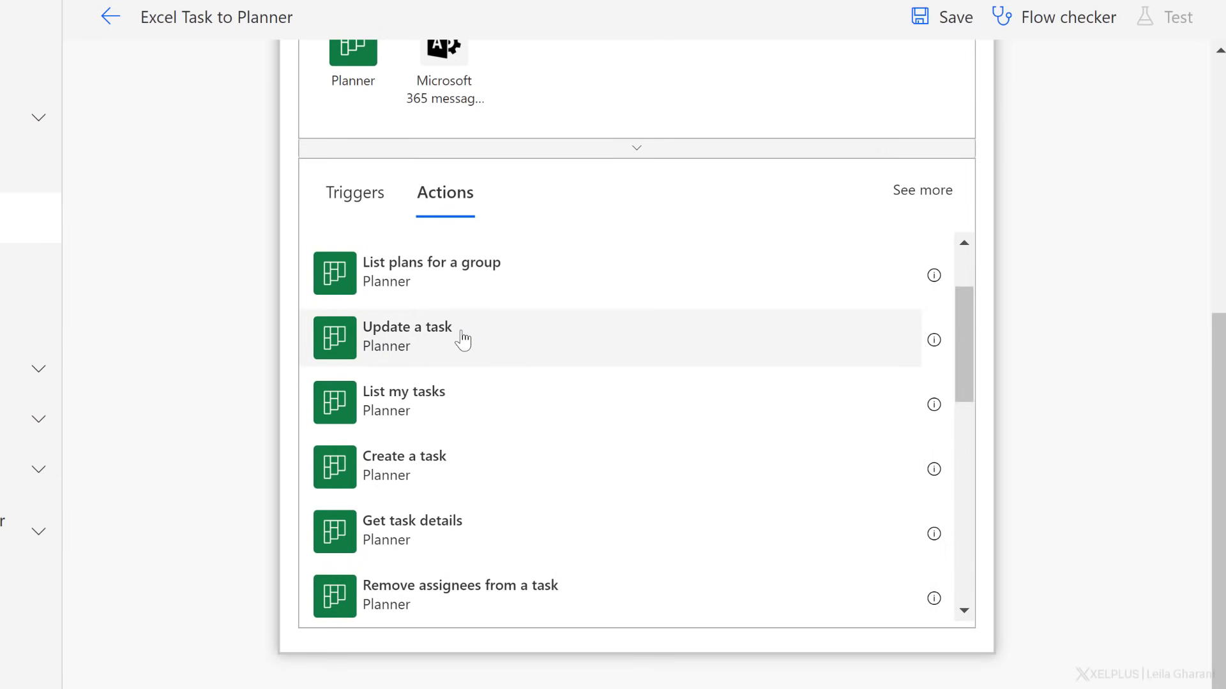
pyautogui.scroll(-2, 458, 337)
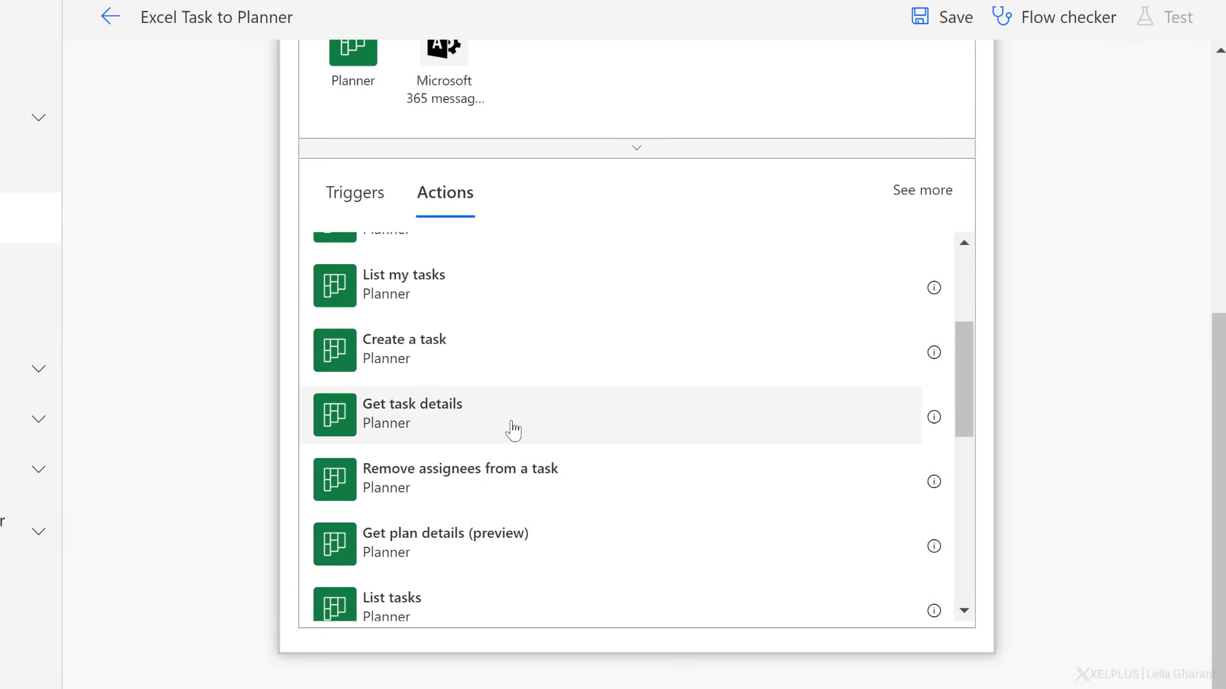
pyautogui.scroll(-2, 507, 422)
pyautogui.scroll(-2, 513, 431)
pyautogui.scroll(-2, 516, 439)
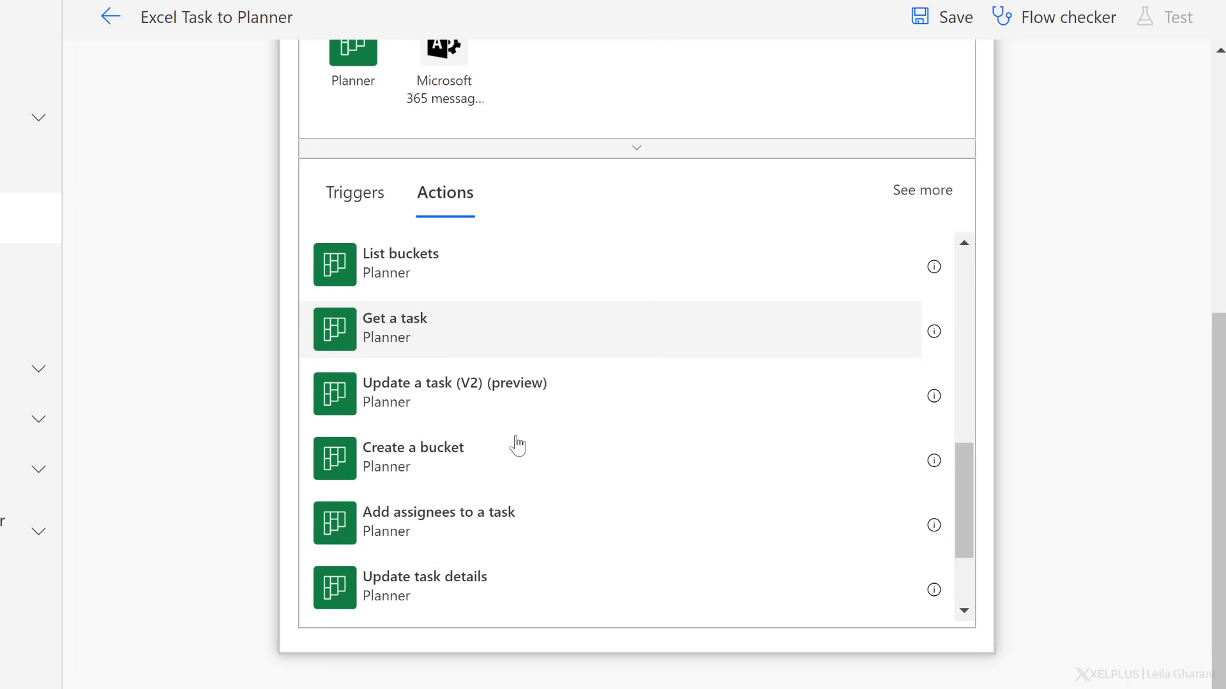
pyautogui.scroll(-2, 517, 443)
pyautogui.scroll(-1, 518, 443)
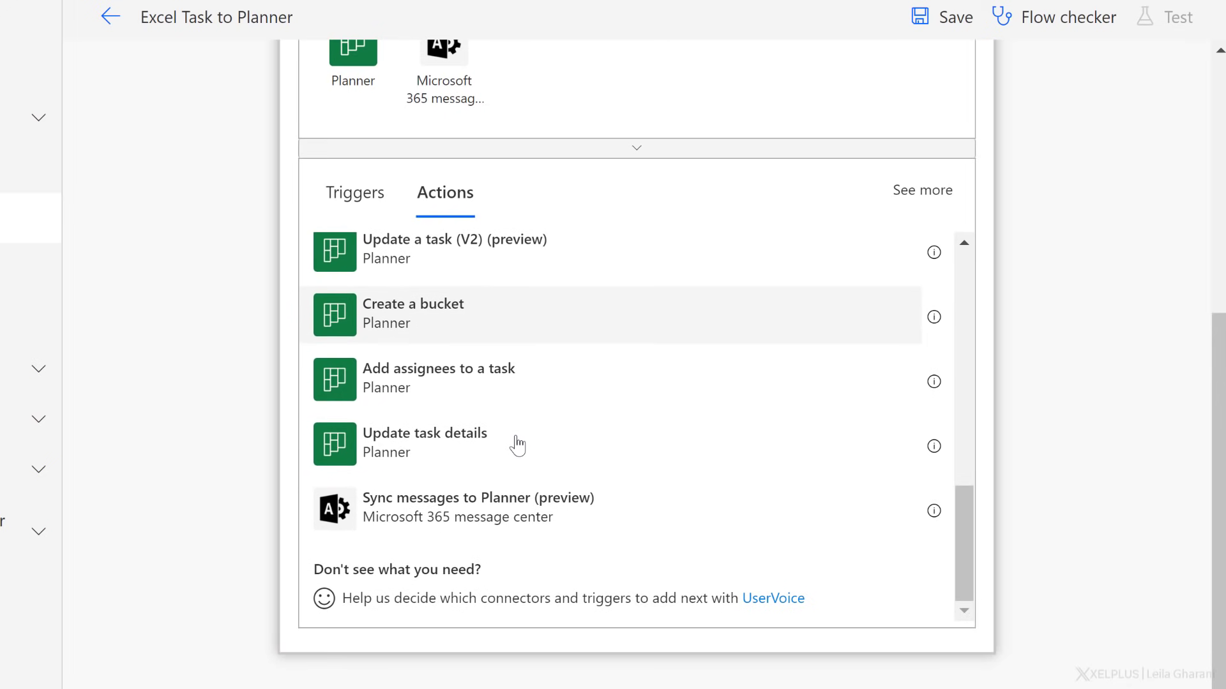
pyautogui.click(421, 452)
pyautogui.scroll(3, 450, 416)
pyautogui.scroll(1, 449, 417)
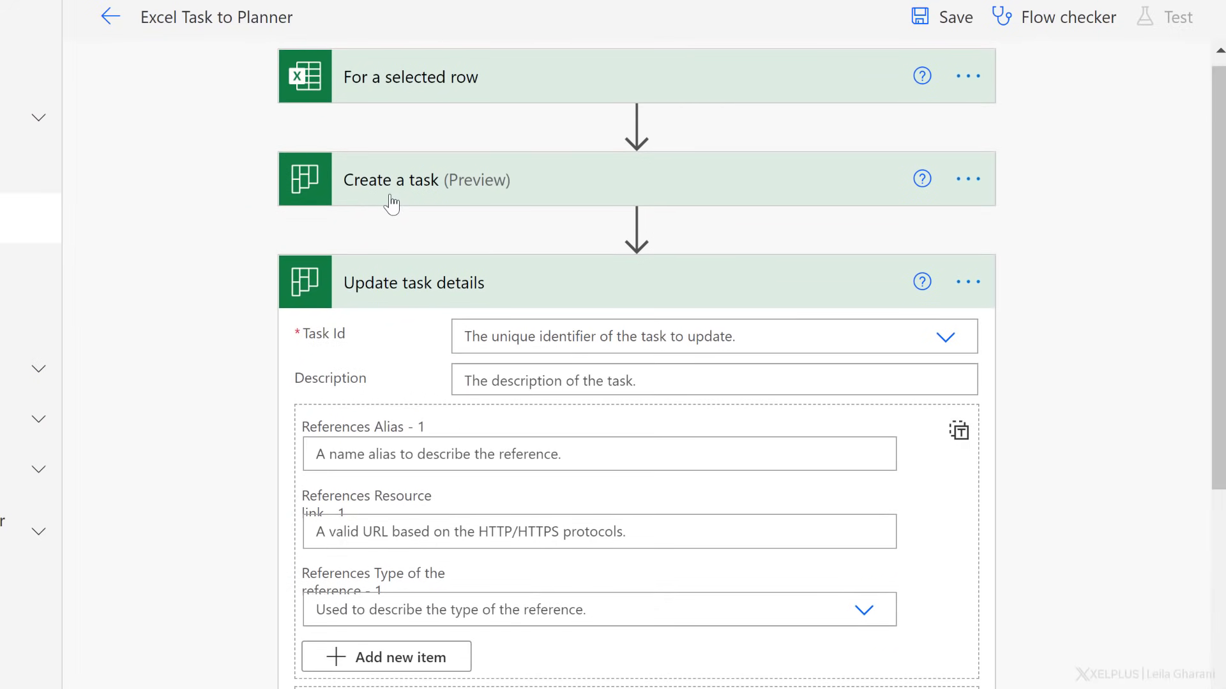
pyautogui.click(509, 336)
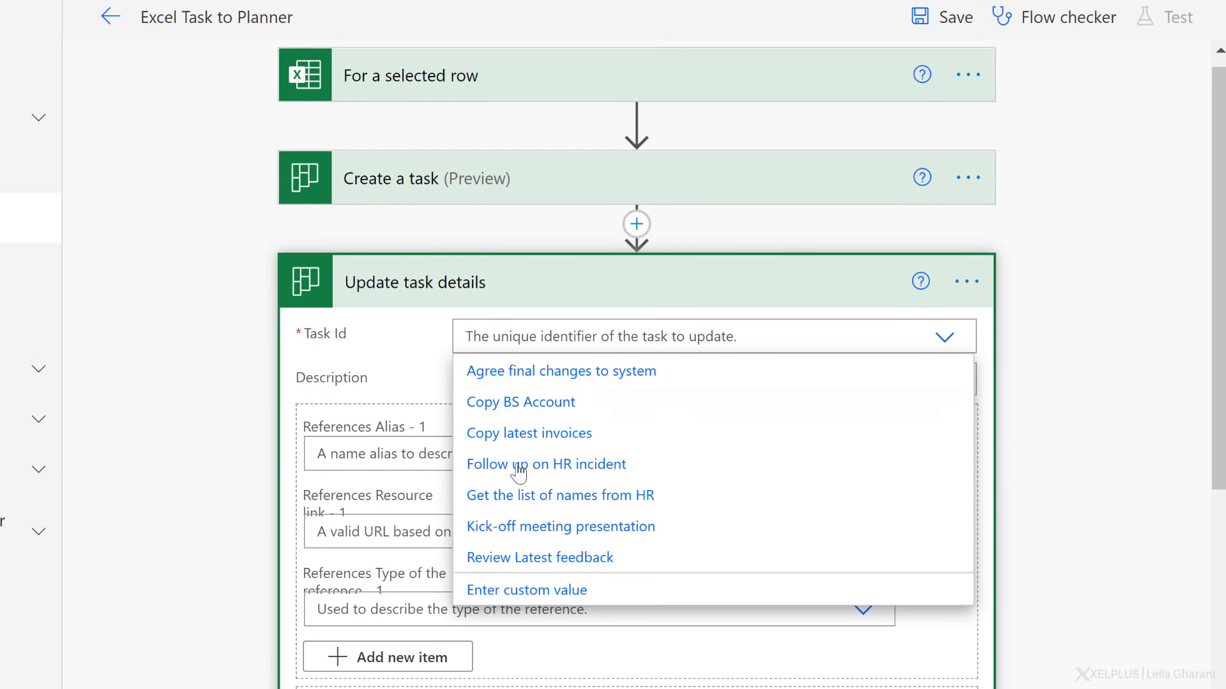
pyautogui.click(524, 590)
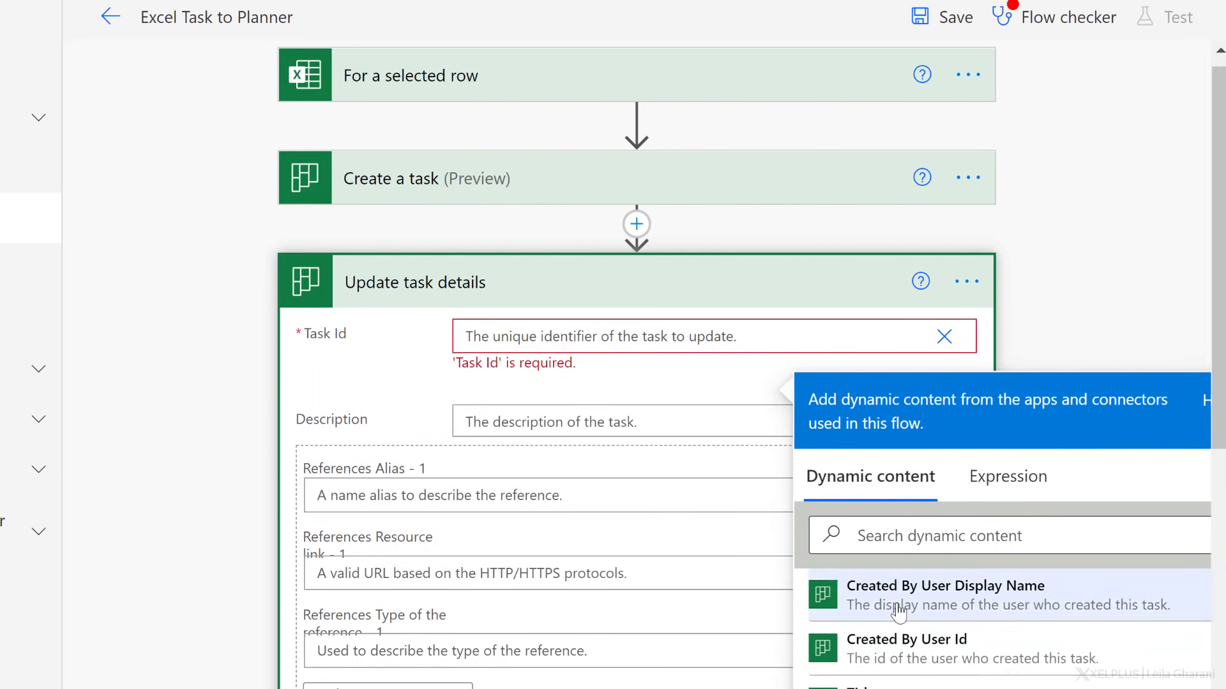
pyautogui.scroll(-2, 899, 610)
pyautogui.scroll(-2, 886, 610)
pyautogui.scroll(-2, 876, 610)
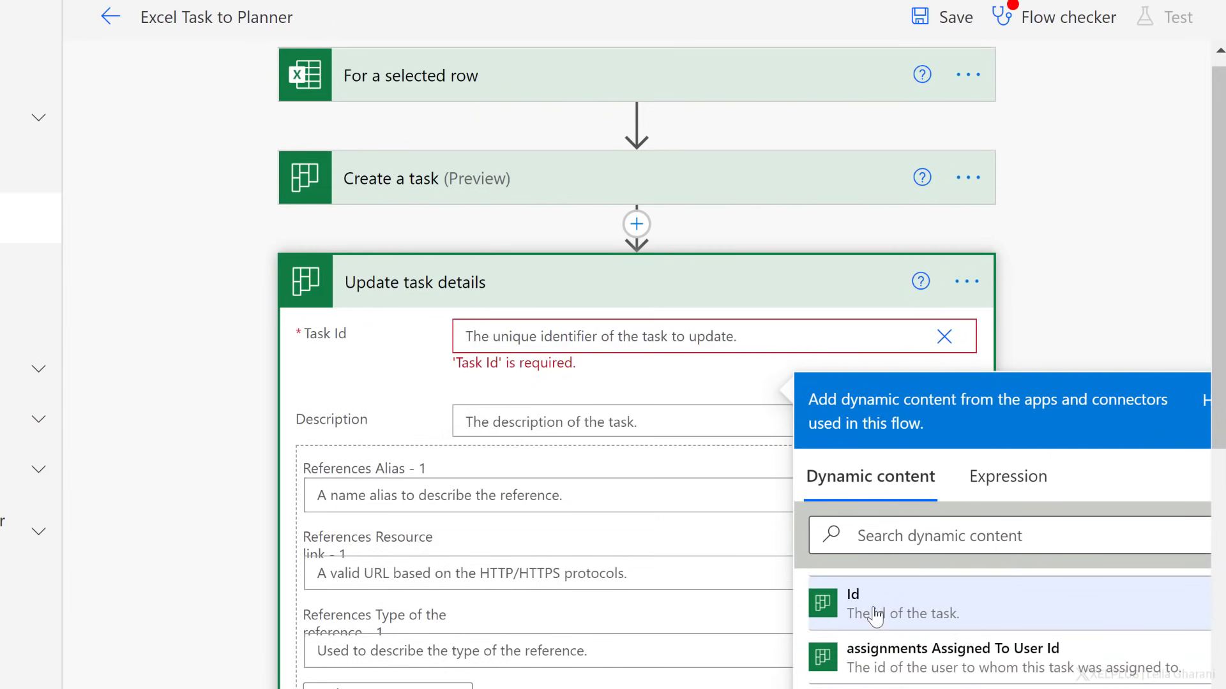
pyautogui.click(867, 608)
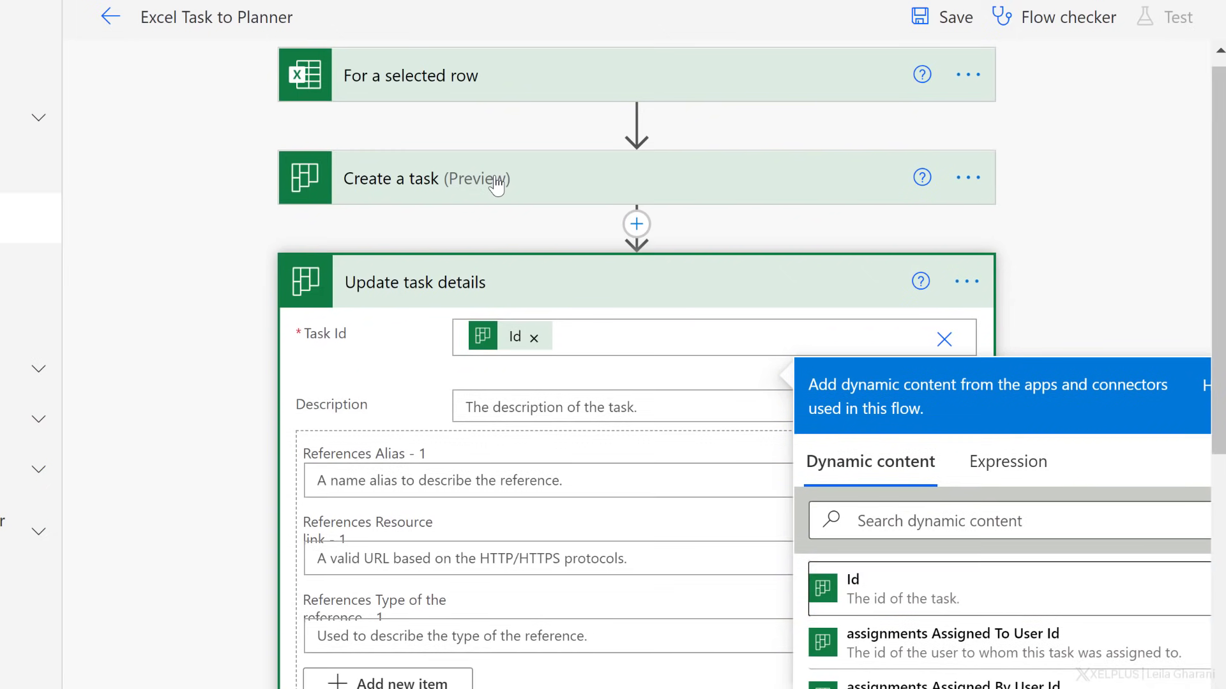
# Set the task description to the Details value and save the flow
pyautogui.click(501, 406)
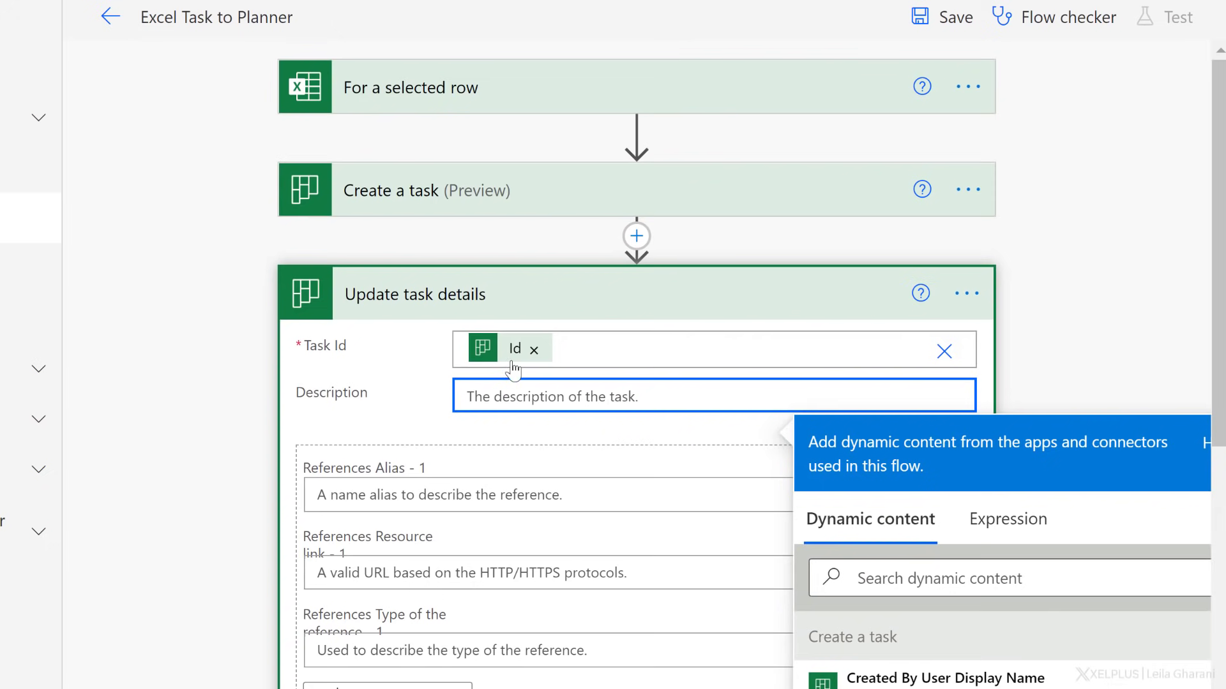
pyautogui.scroll(-2, 1006, 633)
pyautogui.scroll(-1, 1188, 415)
pyautogui.scroll(-4, 1220, 435)
pyautogui.scroll(-2, 1054, 479)
pyautogui.scroll(-3, 1008, 524)
pyautogui.scroll(-2, 1008, 524)
pyautogui.scroll(-3, 1009, 523)
pyautogui.scroll(-3, 1009, 524)
pyautogui.scroll(-2, 1009, 523)
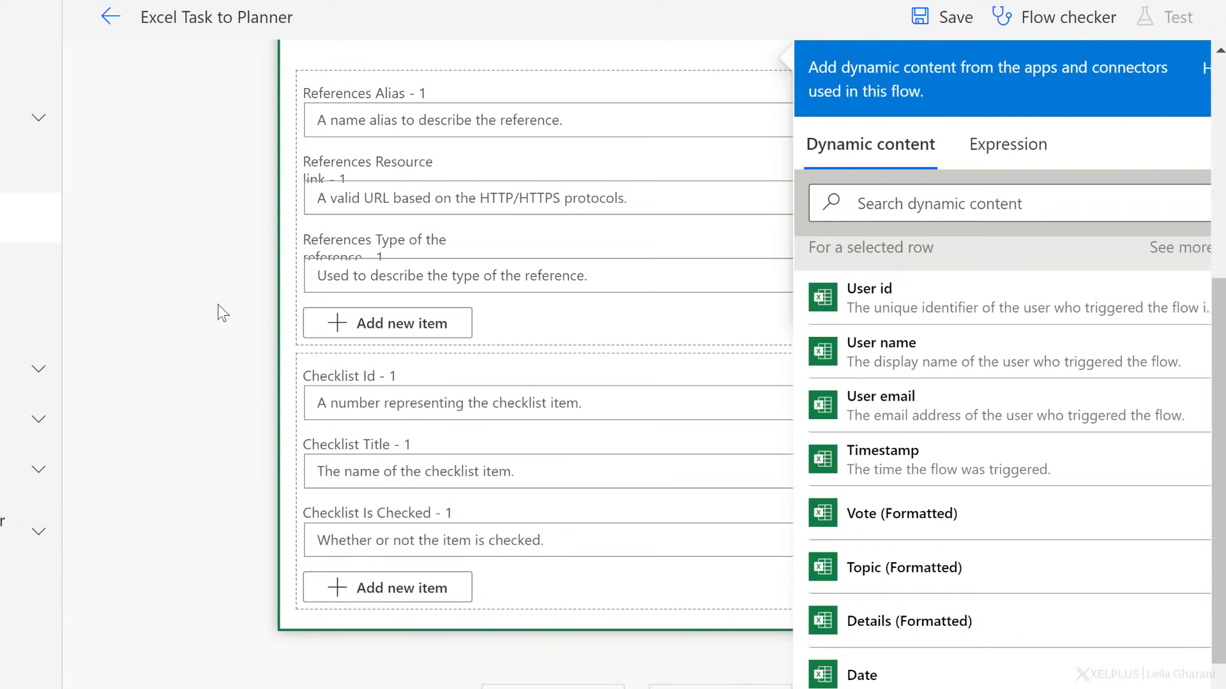
pyautogui.click(217, 305)
pyautogui.scroll(4, 218, 304)
pyautogui.scroll(1, 243, 310)
pyautogui.scroll(-4, 352, 365)
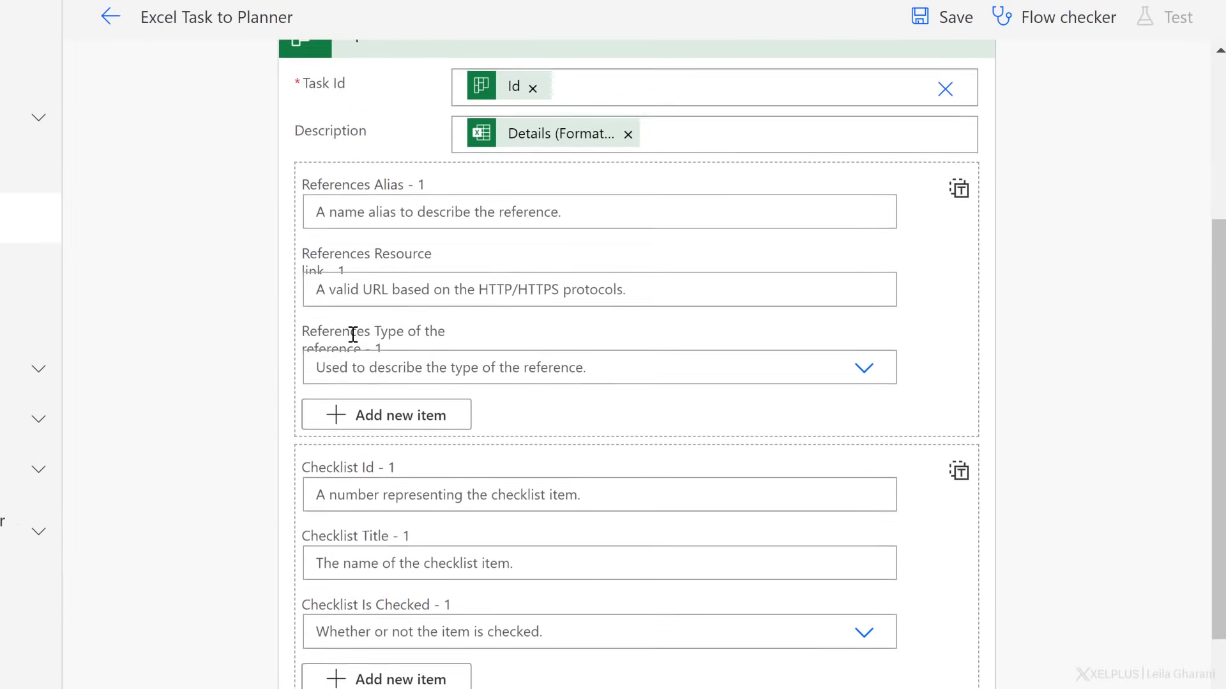
pyautogui.scroll(-3, 401, 552)
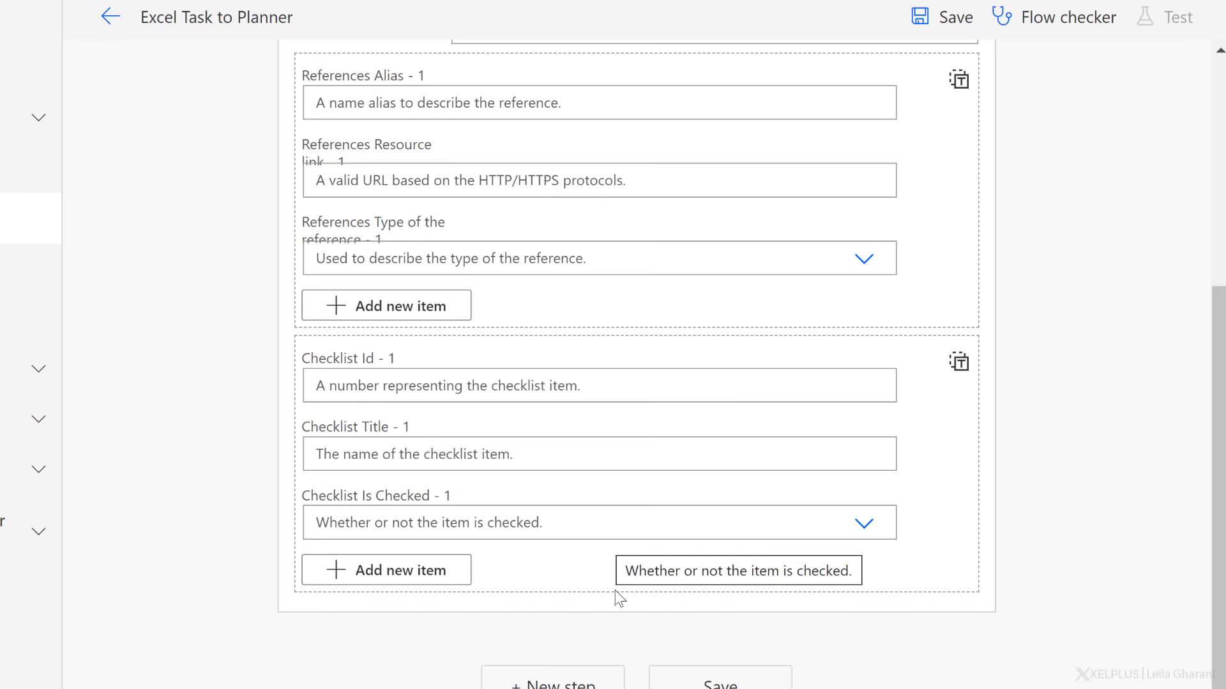
pyautogui.click(720, 682)
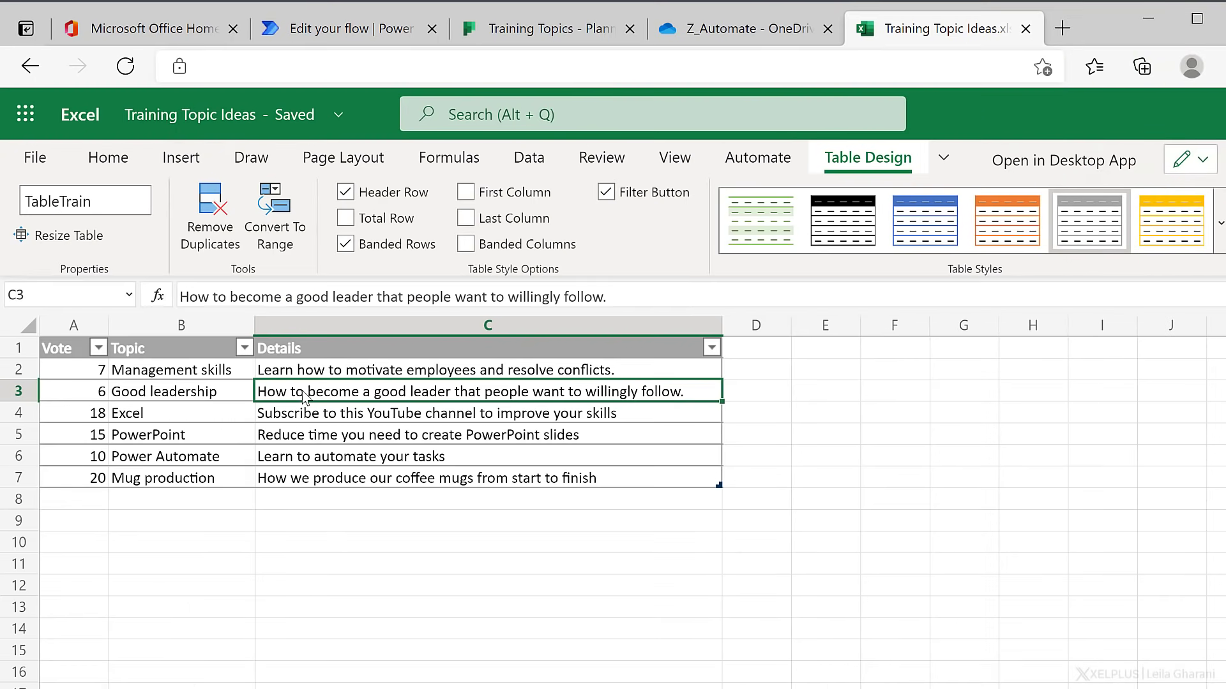
pyautogui.click(196, 488)
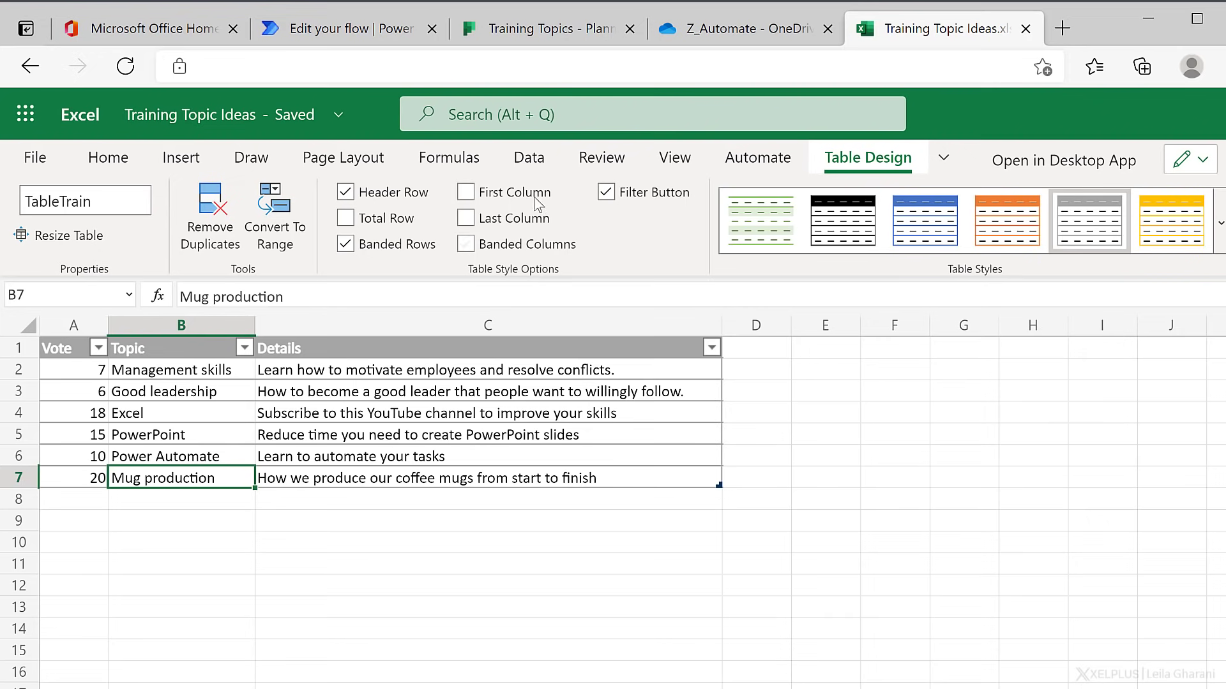
pyautogui.click(529, 157)
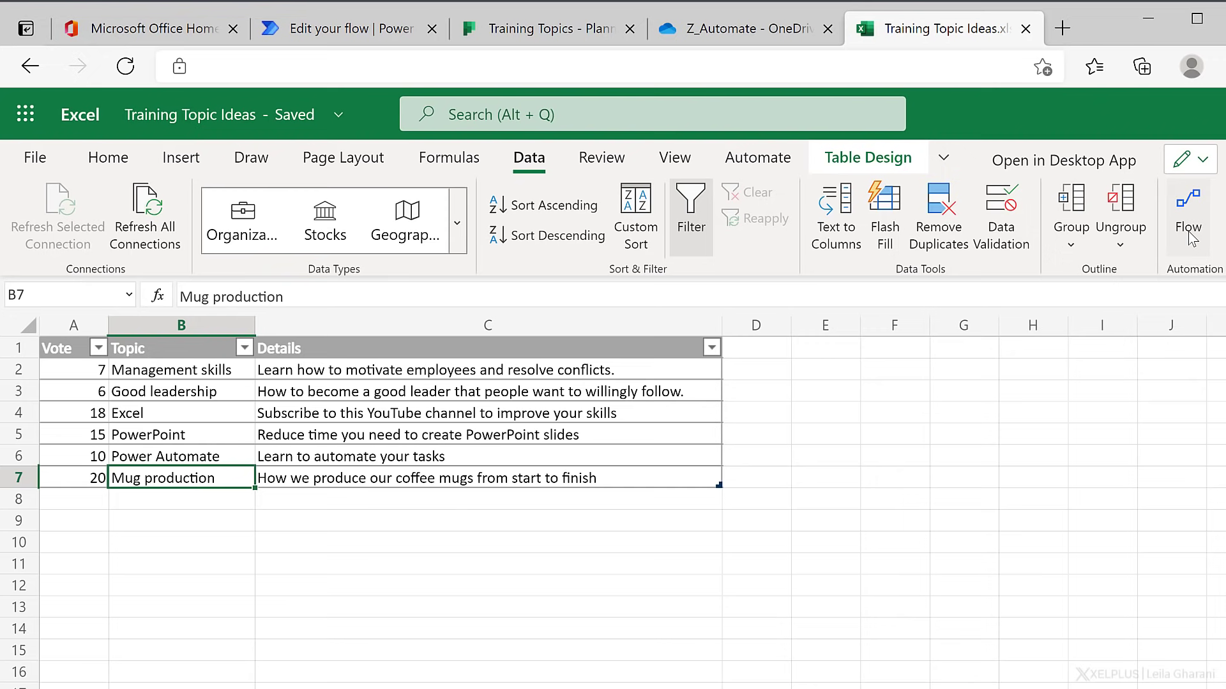
pyautogui.click(181, 157)
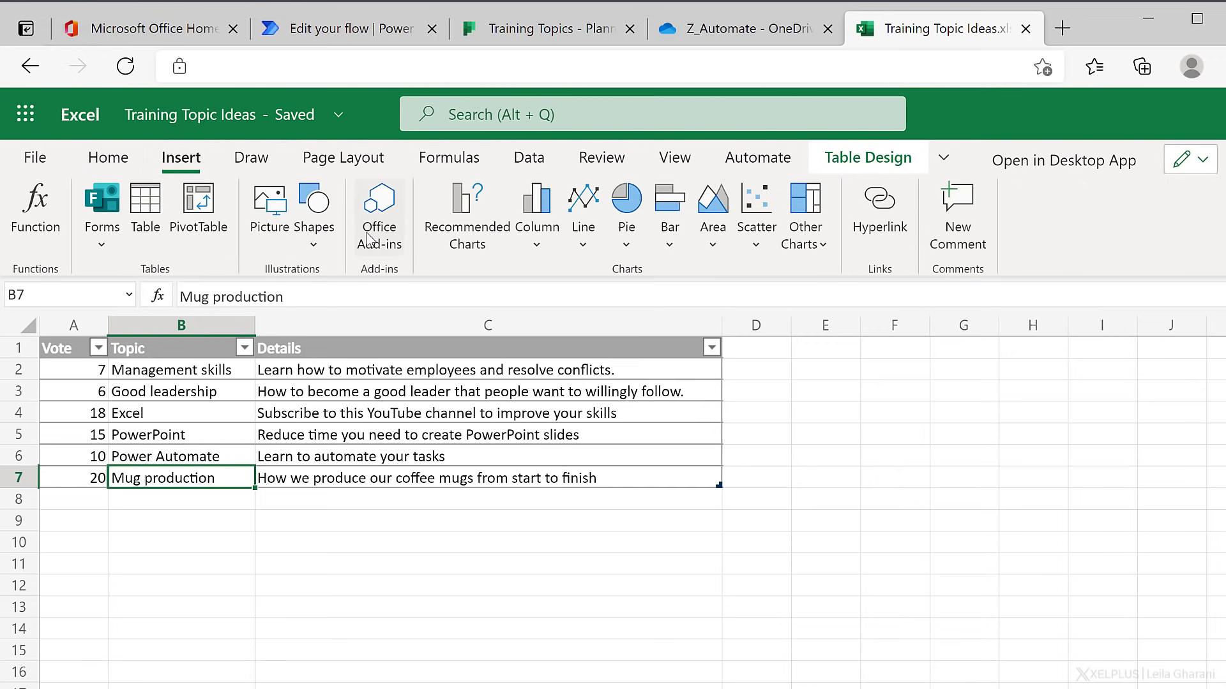
pyautogui.click(379, 215)
pyautogui.click(383, 366)
pyautogui.write('flo')
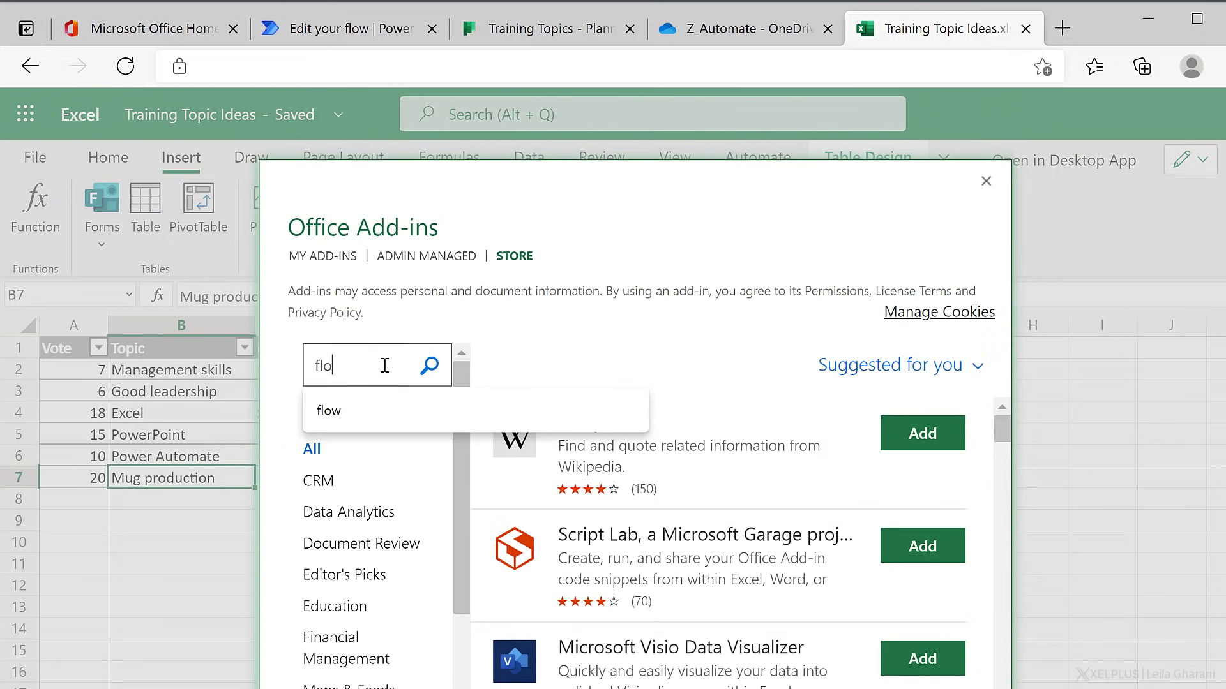
pyautogui.write('w')
pyautogui.press('Return')
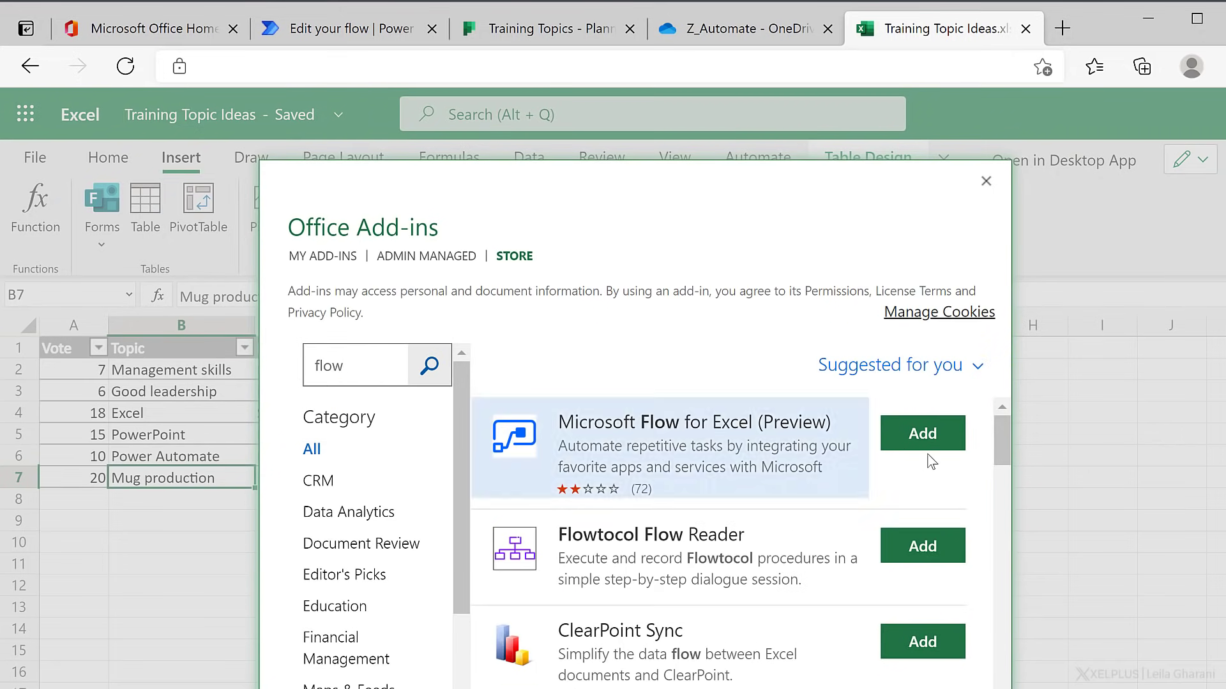
pyautogui.click(987, 182)
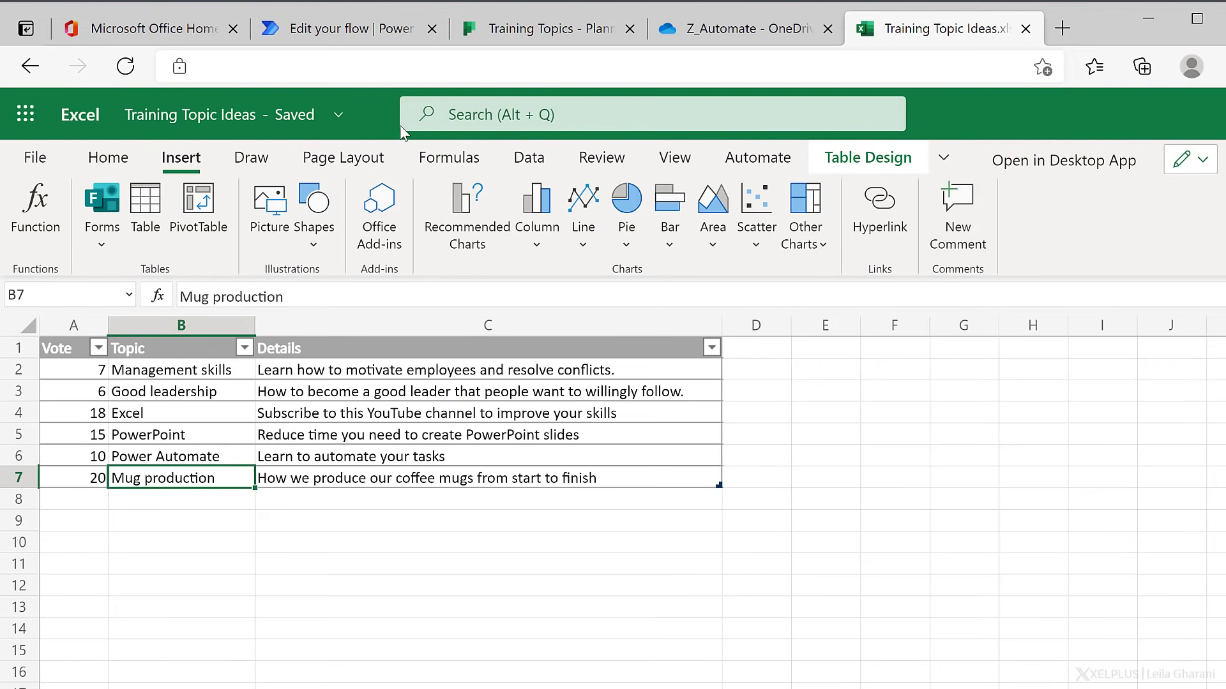
# Select the Mug production row and start the Excel Task to Planner flow from Data > Flow
pyautogui.click(528, 157)
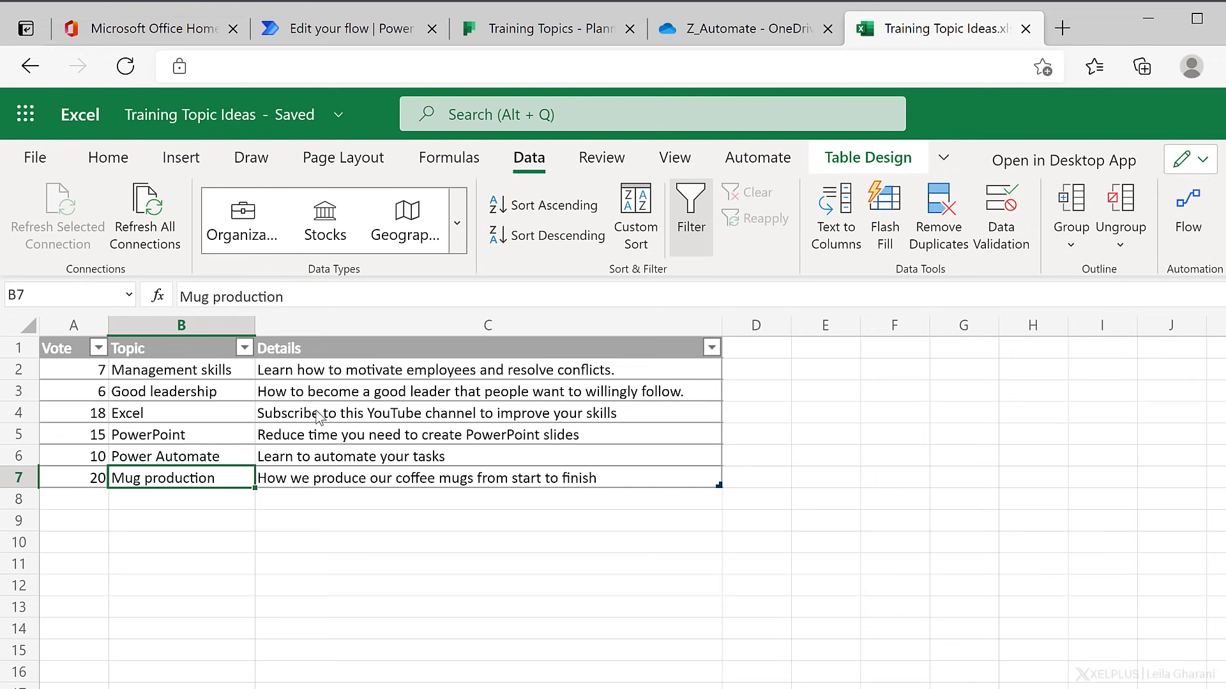
pyautogui.click(345, 484)
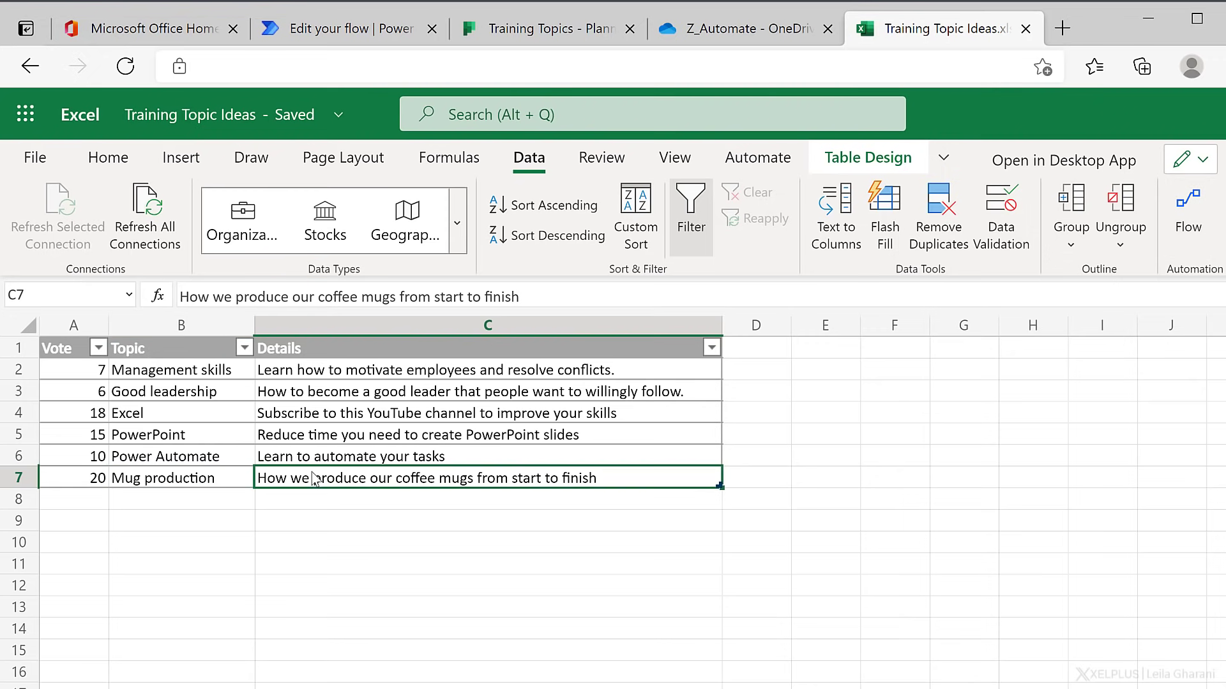
pyautogui.click(214, 481)
pyautogui.click(302, 483)
pyautogui.click(1185, 216)
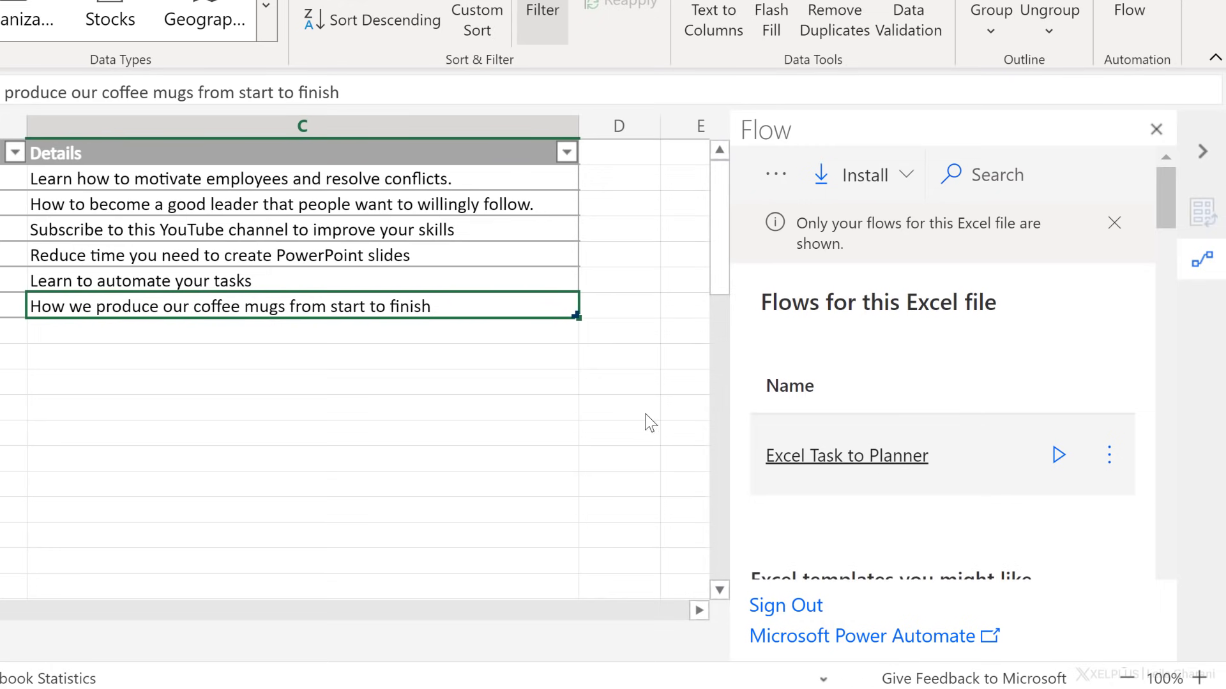
pyautogui.click(1058, 457)
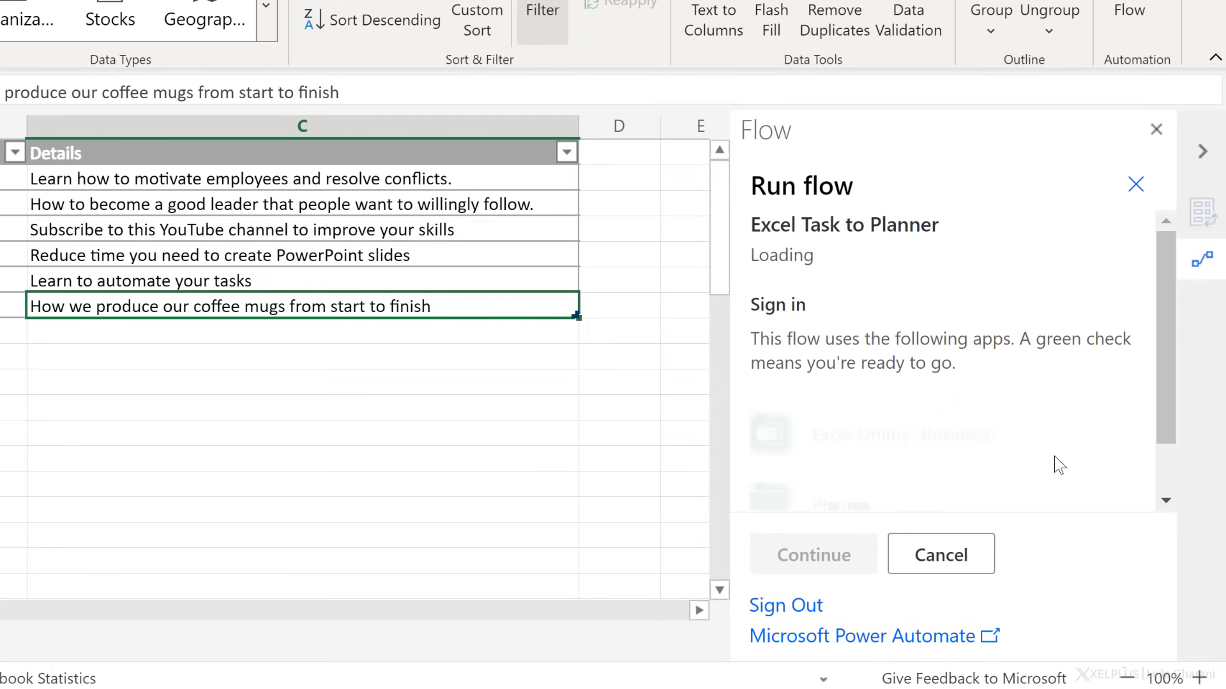
pyautogui.scroll(-1, 962, 343)
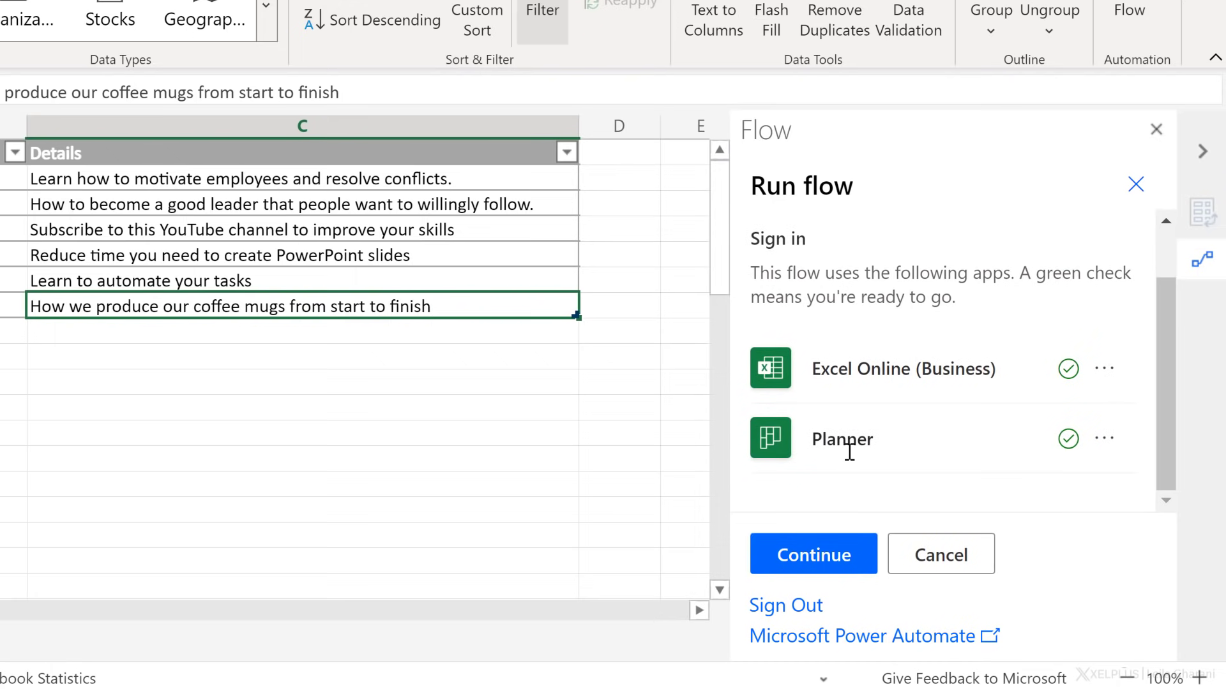
# Continue past sign-in, pick 2021-03-25 as the due date, run the flow and dismiss the success message
pyautogui.click(807, 556)
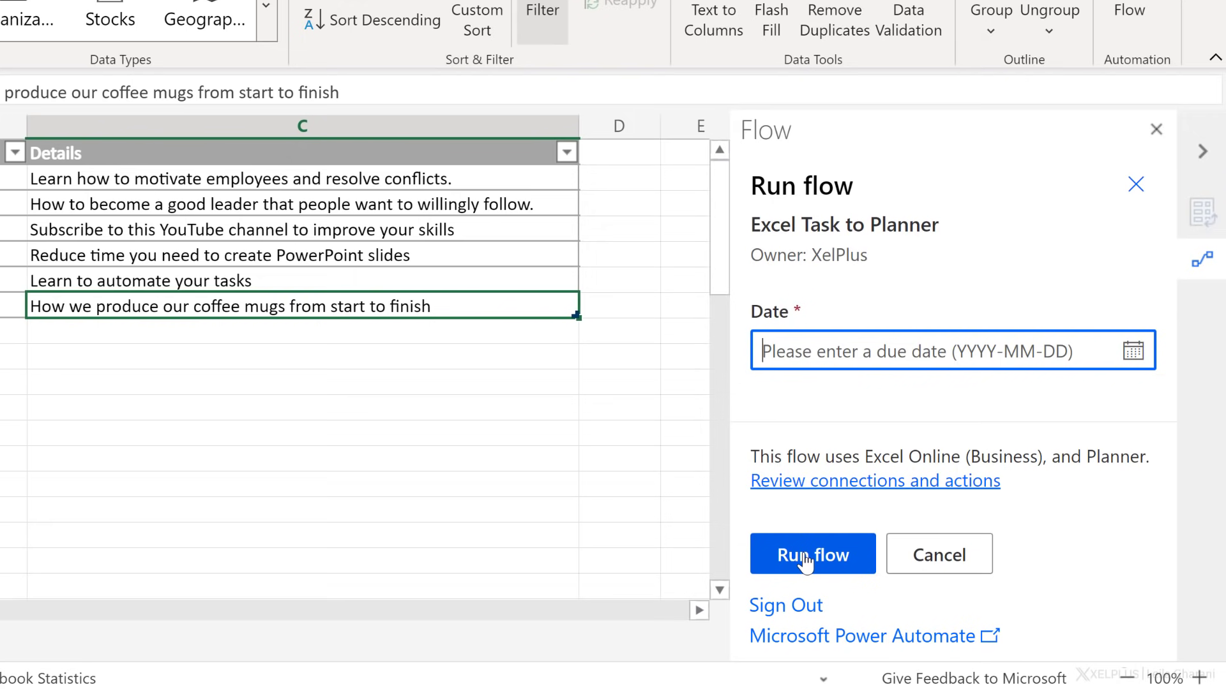
pyautogui.click(808, 558)
pyautogui.click(1133, 355)
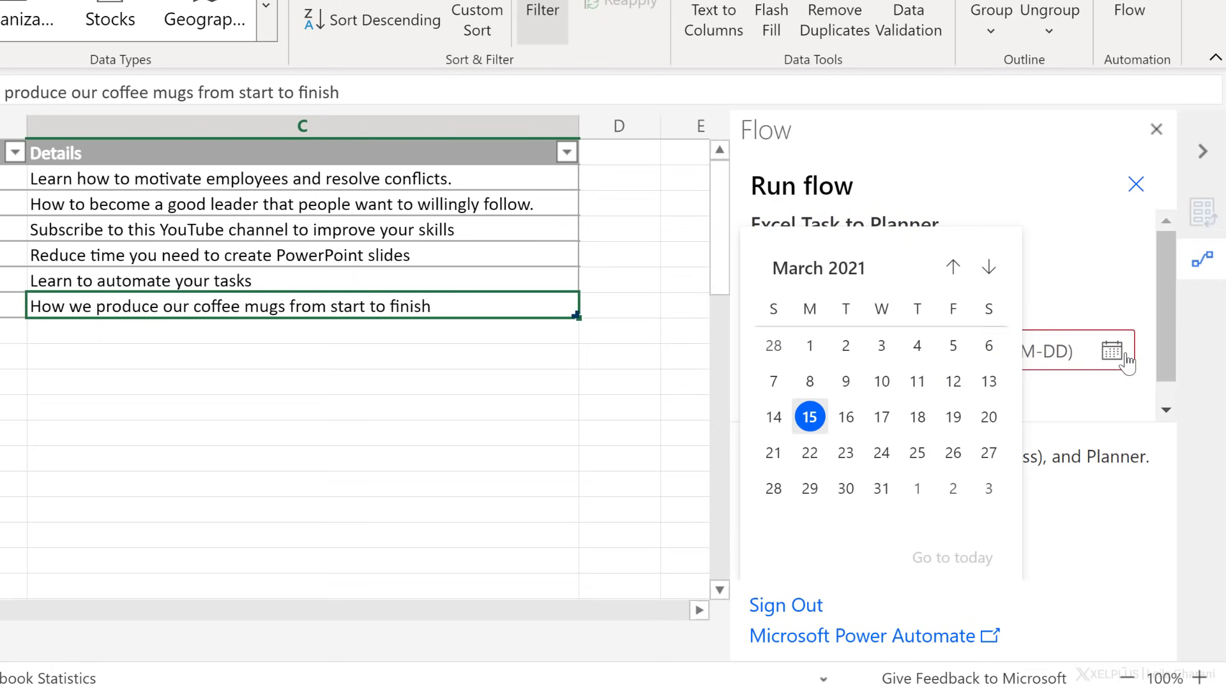
pyautogui.click(916, 453)
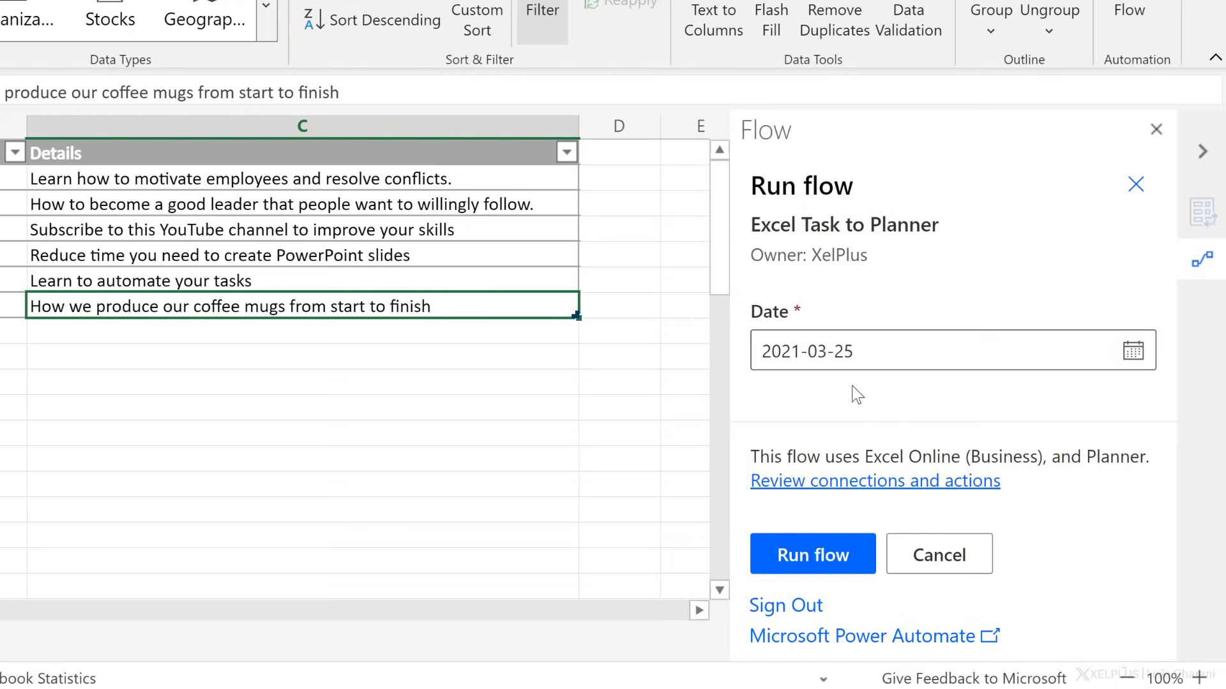
pyautogui.click(813, 555)
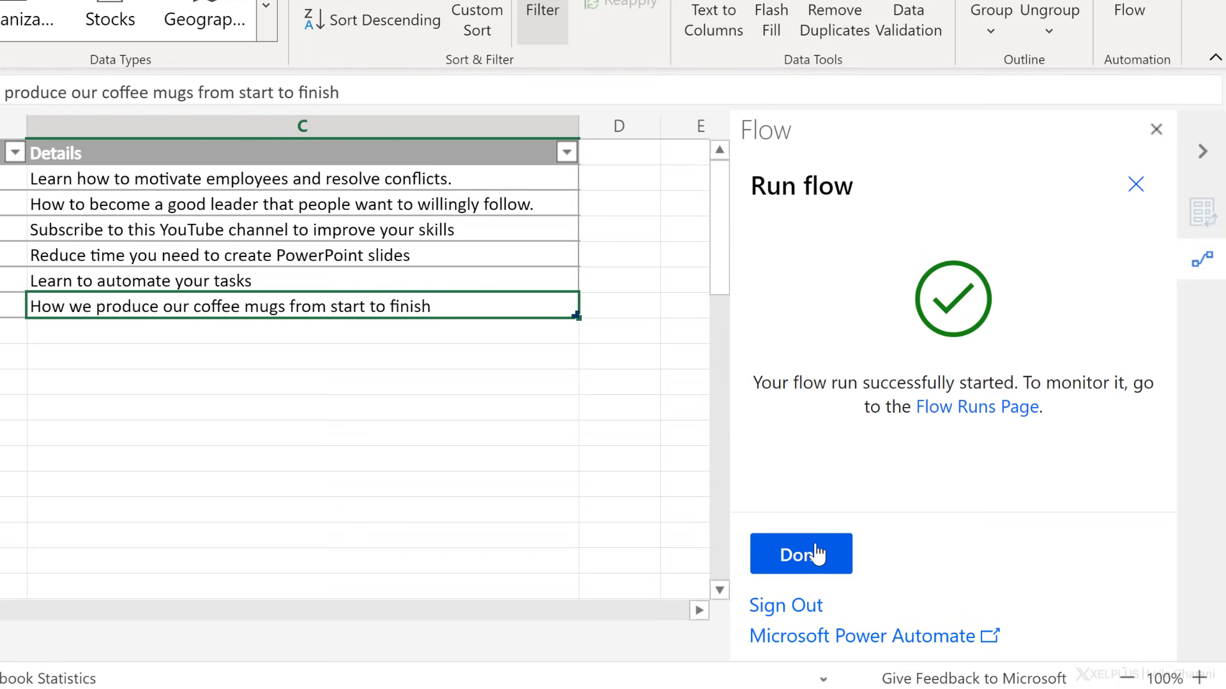
pyautogui.click(816, 555)
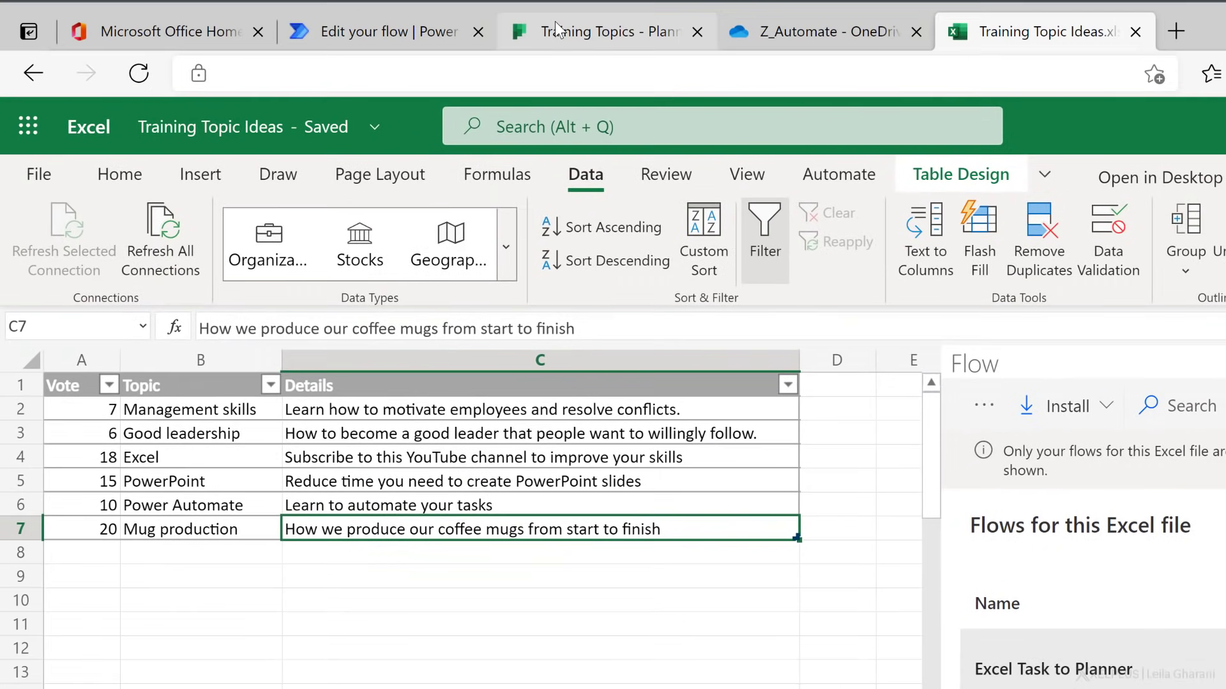
# Refresh the Training Topics board in Planner and view the new Mug production task in Other
pyautogui.click(559, 29)
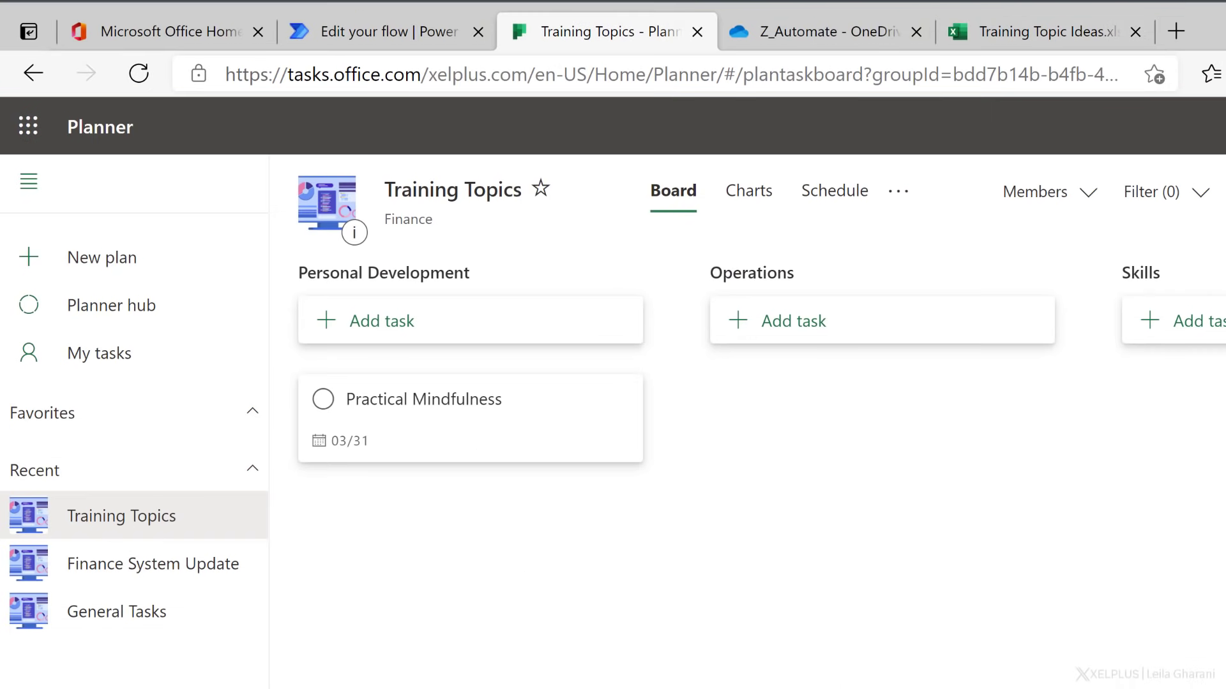
pyautogui.hscroll(6, 971, 610)
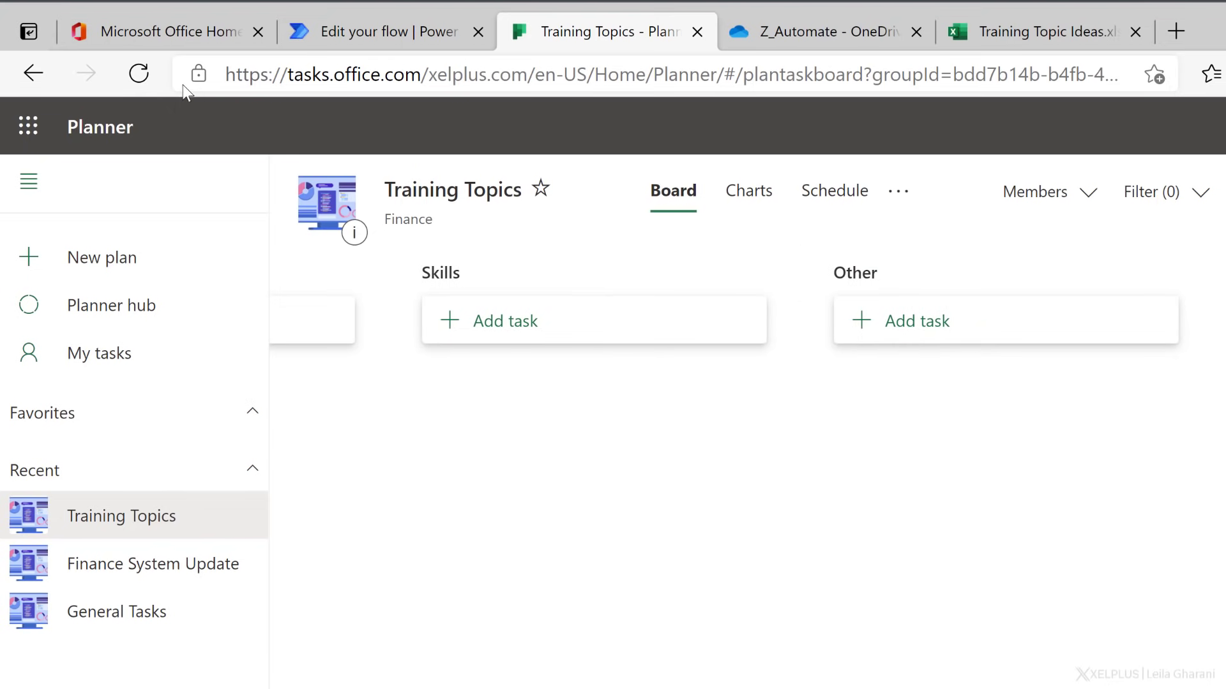
pyautogui.click(138, 74)
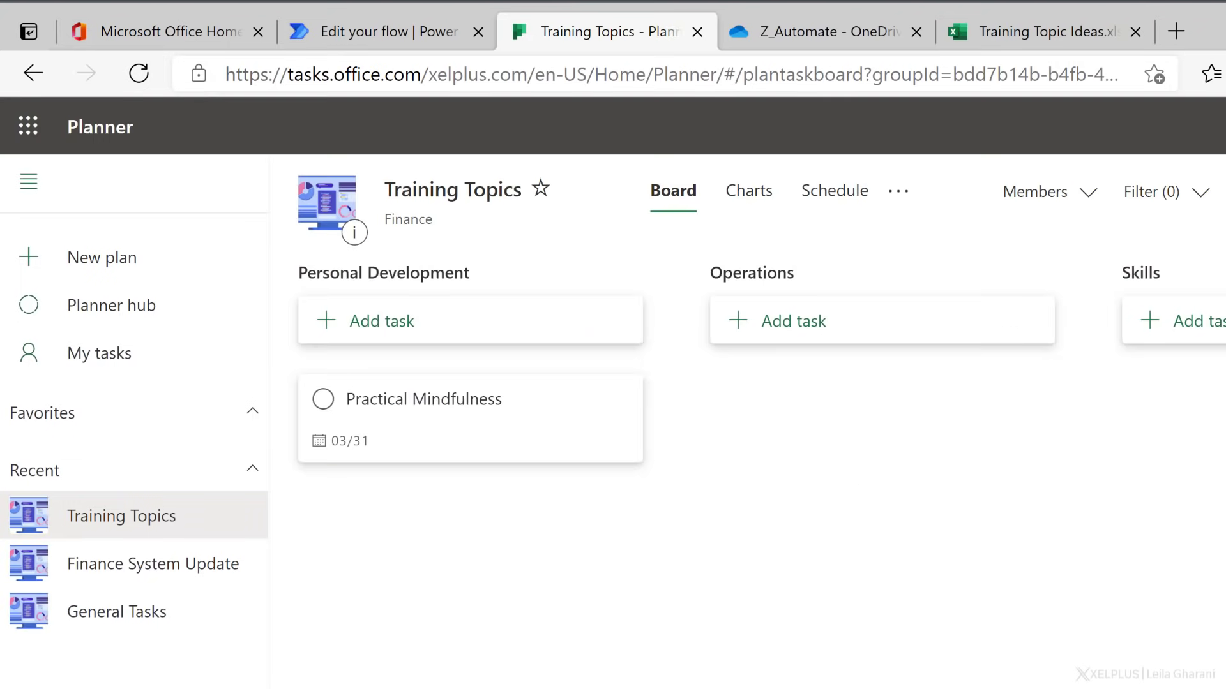
pyautogui.hscroll(5, 877, 517)
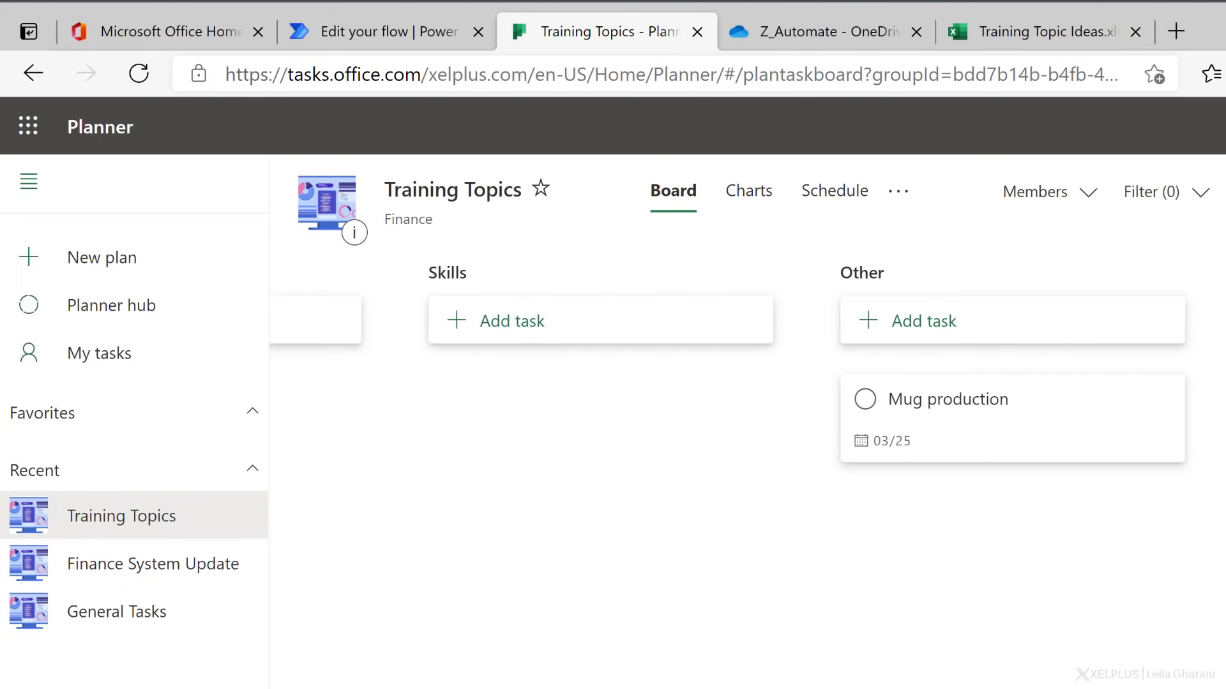
pyautogui.click(895, 401)
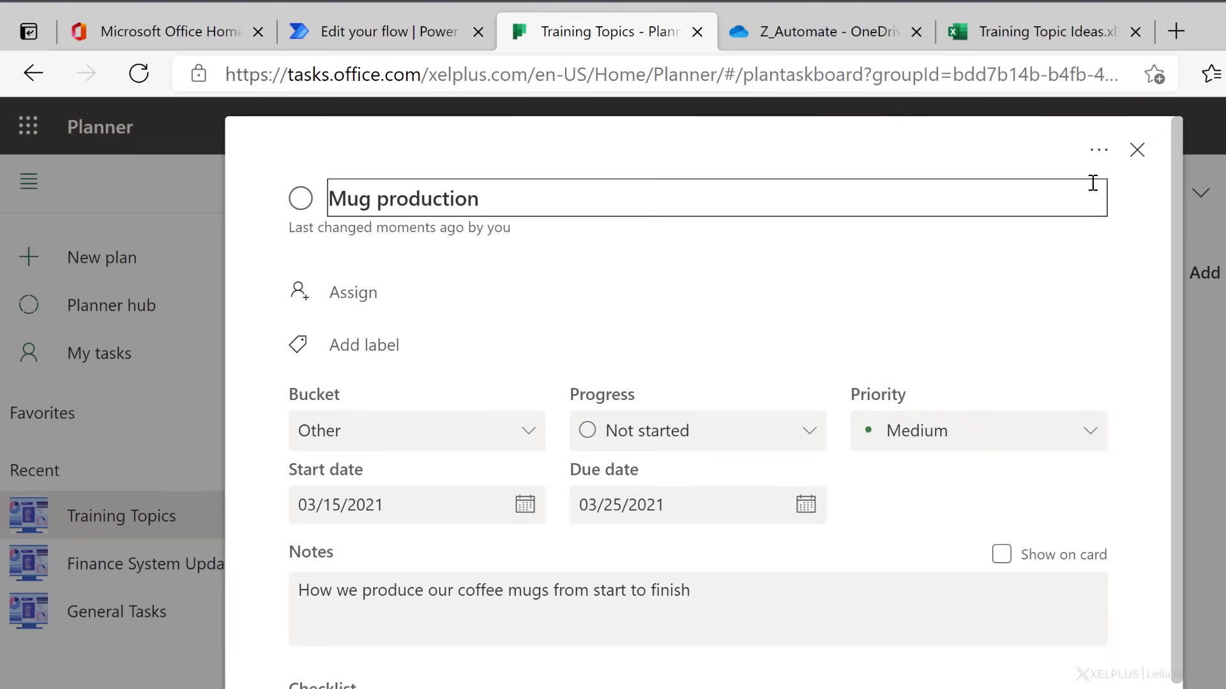
pyautogui.click(1137, 150)
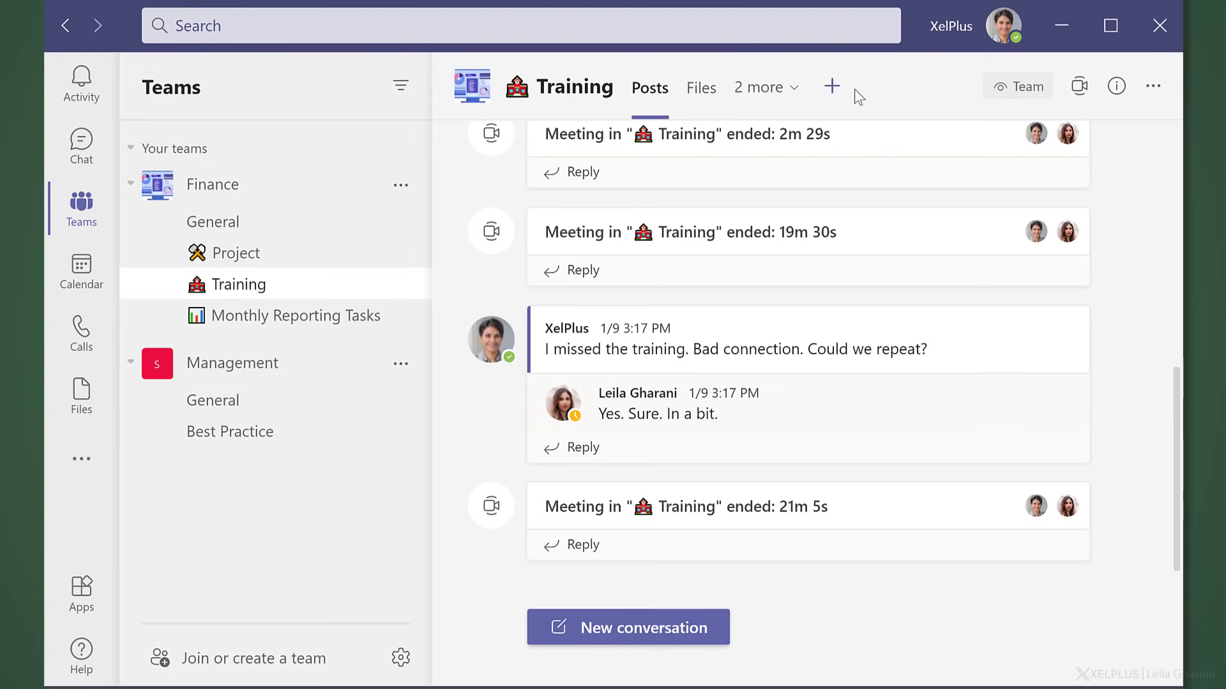
# View the Training Topics tab in the Teams channel, then switch to the Recent files list
pyautogui.click(760, 87)
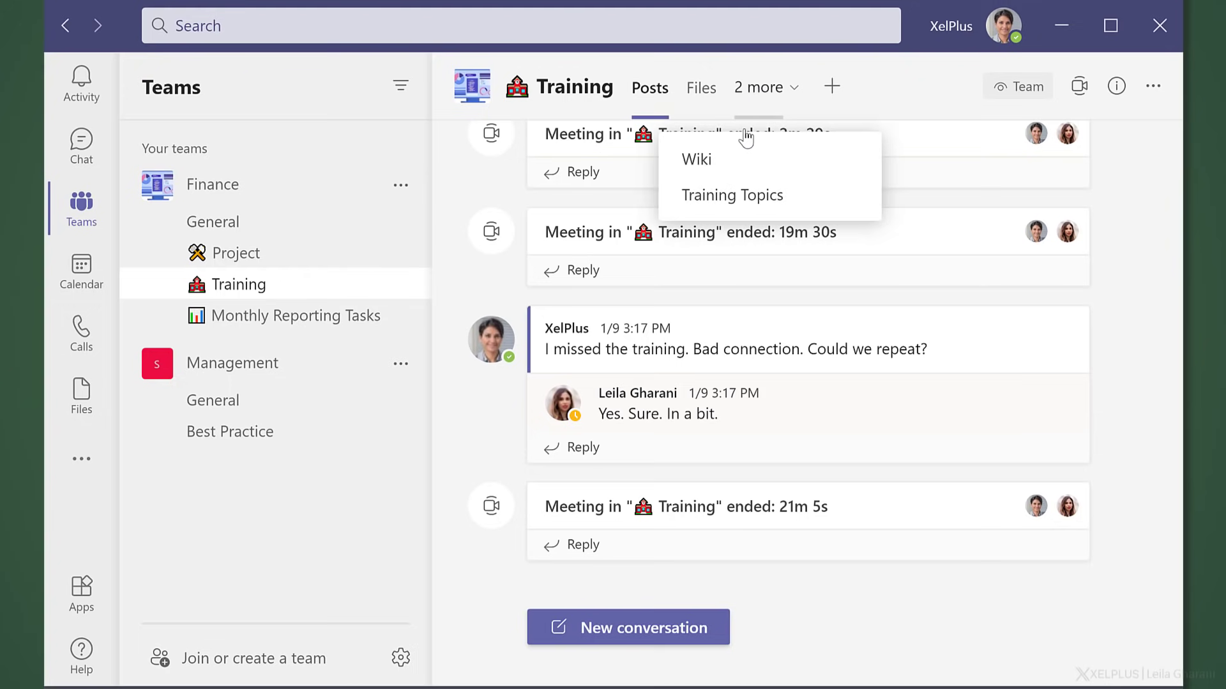
pyautogui.click(732, 194)
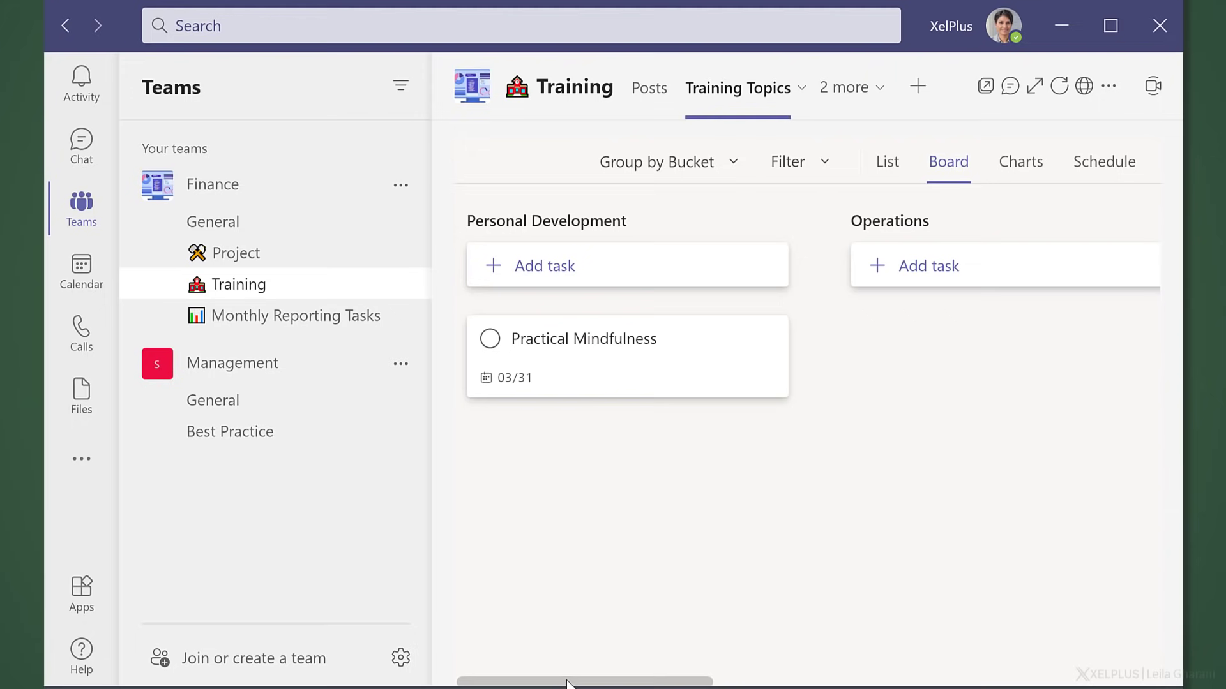
pyautogui.moveTo(568, 683); pyautogui.dragTo(929, 682)
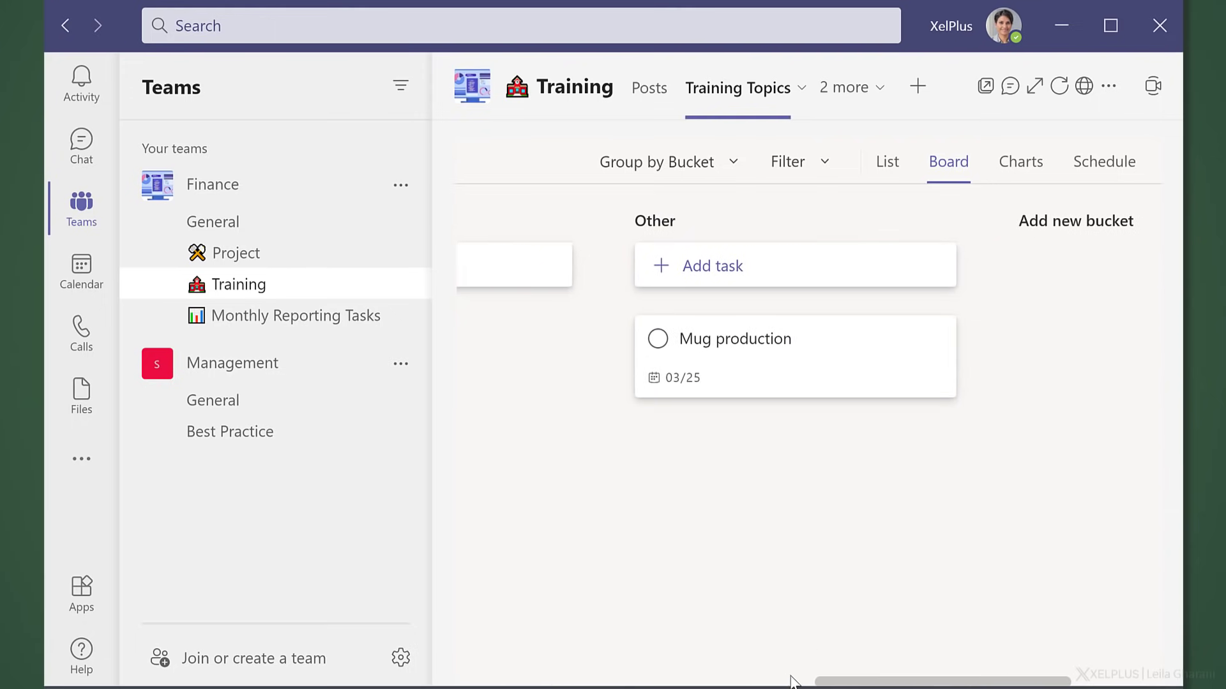
pyautogui.moveTo(840, 683); pyautogui.dragTo(462, 682)
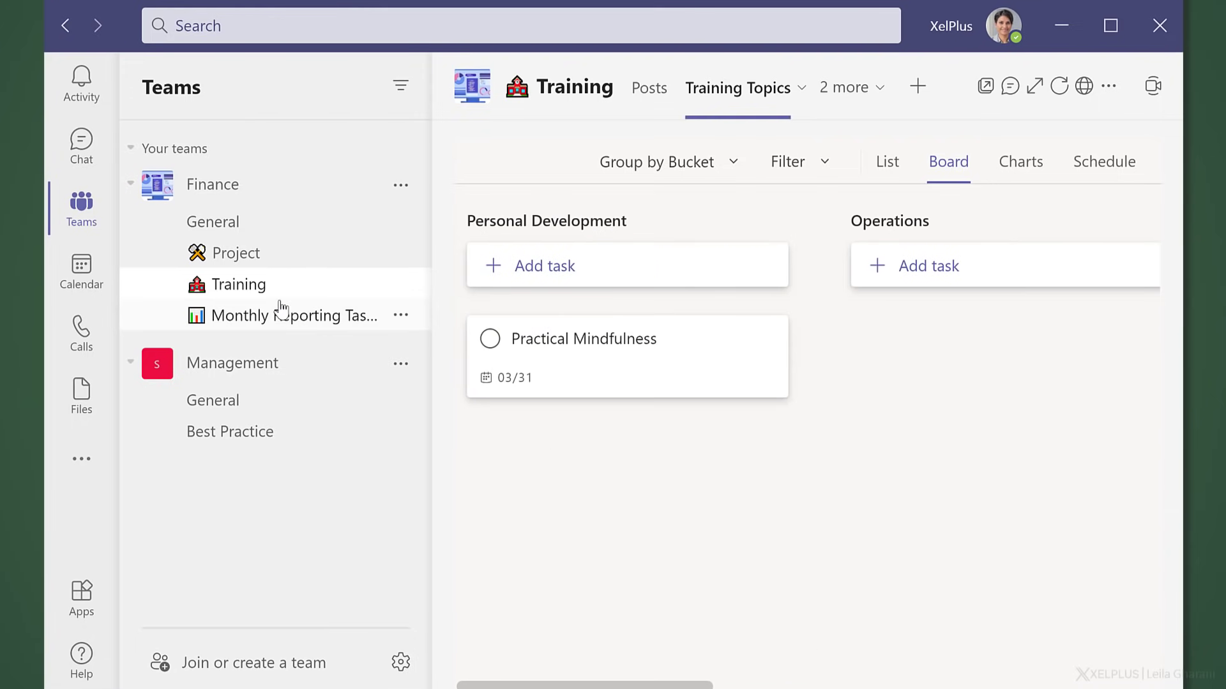
pyautogui.click(83, 395)
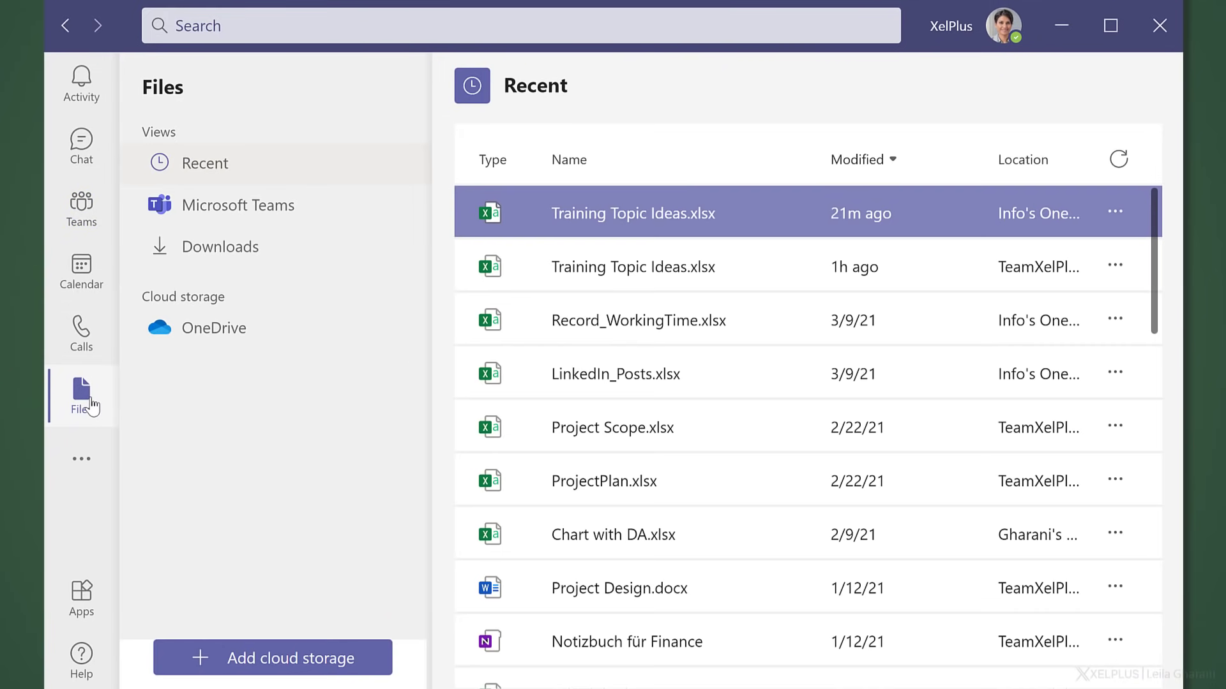
# Open Training Topic Ideas.xlsx, select the Management skills row and start the Excel Task to Planner flow
pyautogui.click(646, 212)
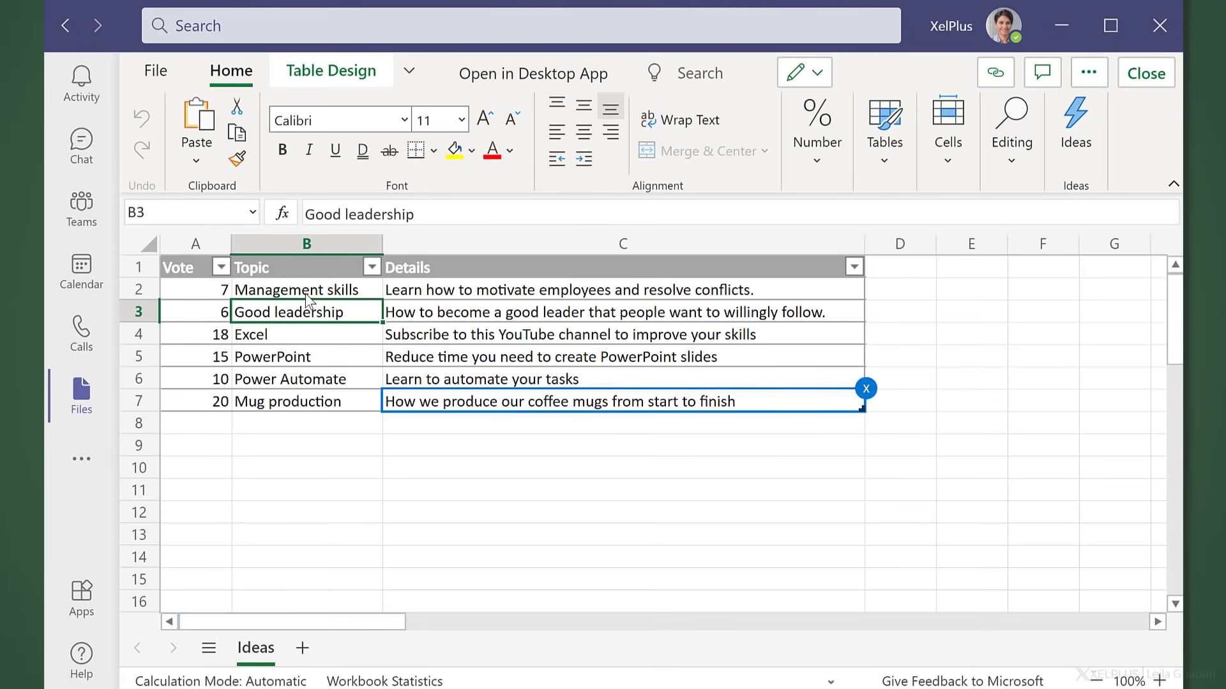
pyautogui.click(306, 293)
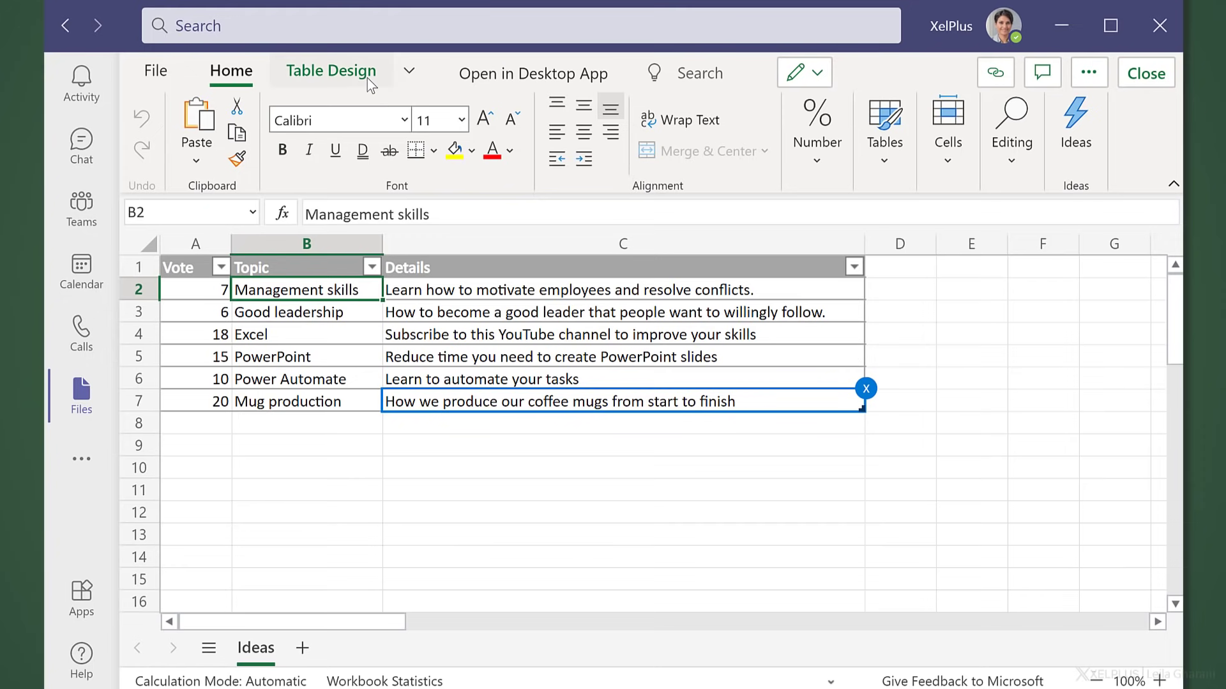
pyautogui.click(410, 72)
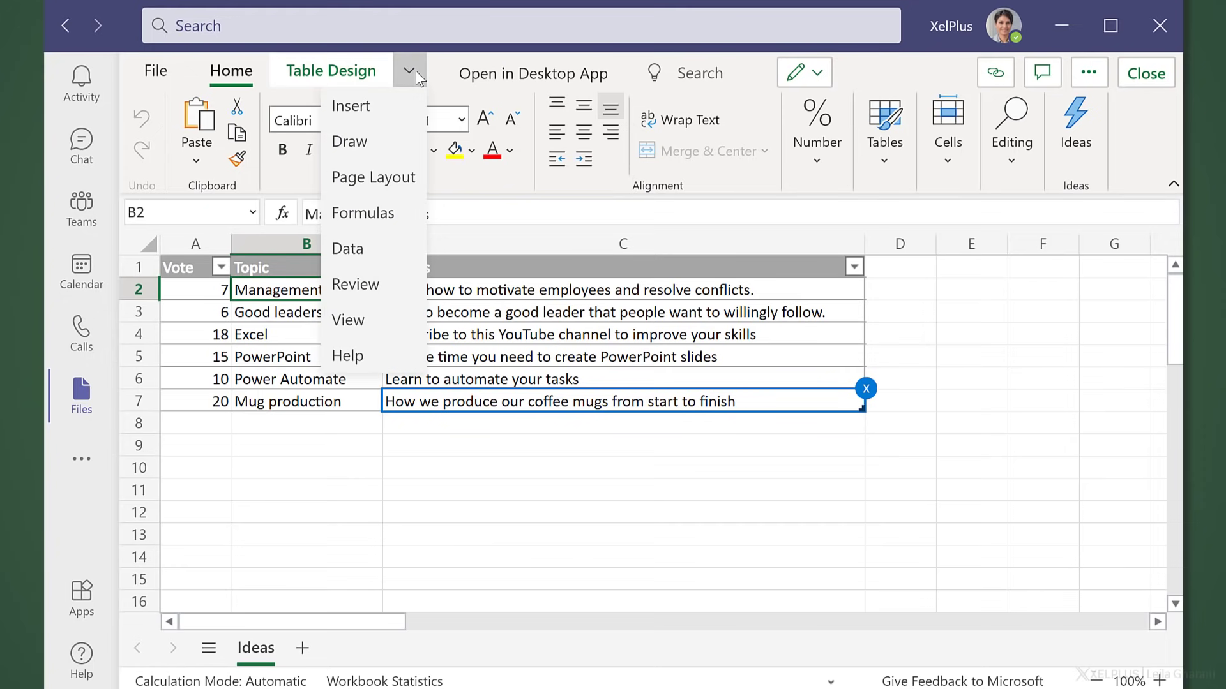
pyautogui.click(383, 249)
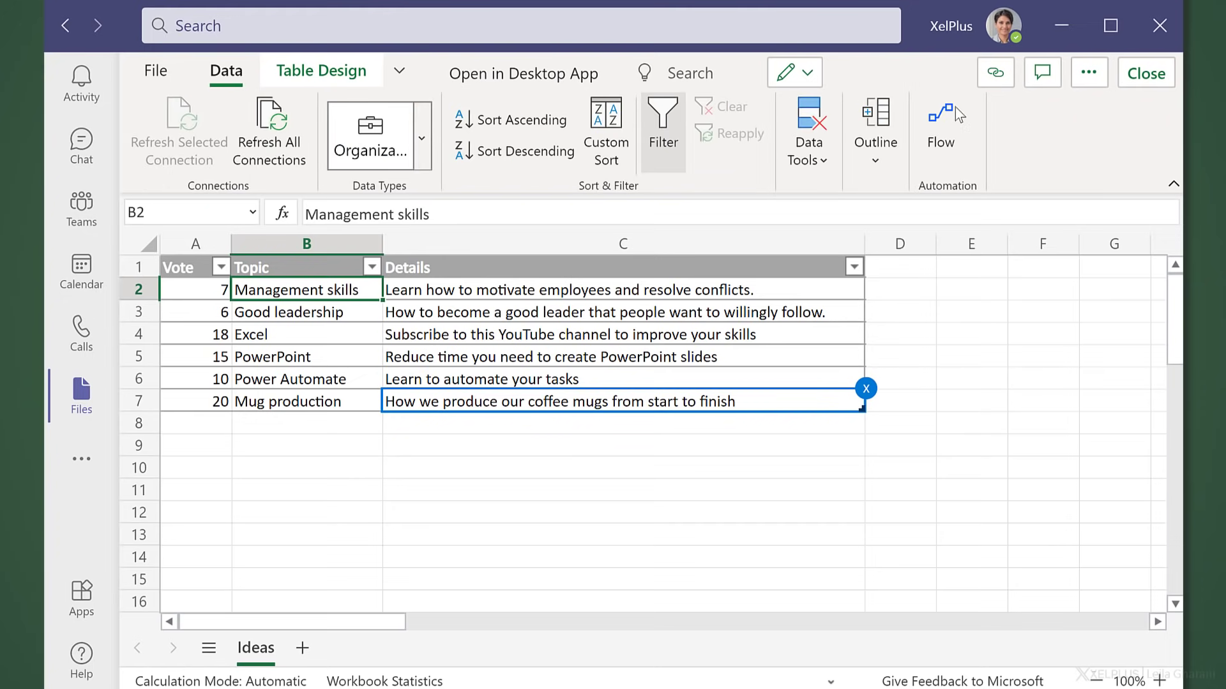
pyautogui.click(961, 135)
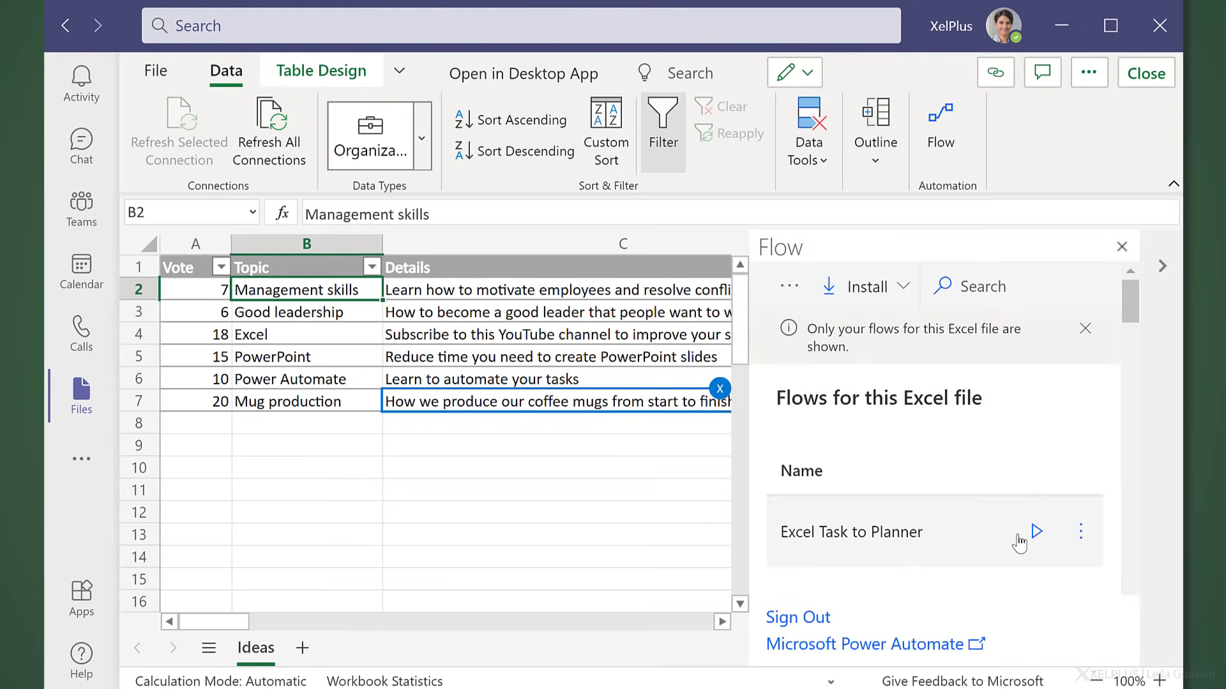
pyautogui.click(1037, 531)
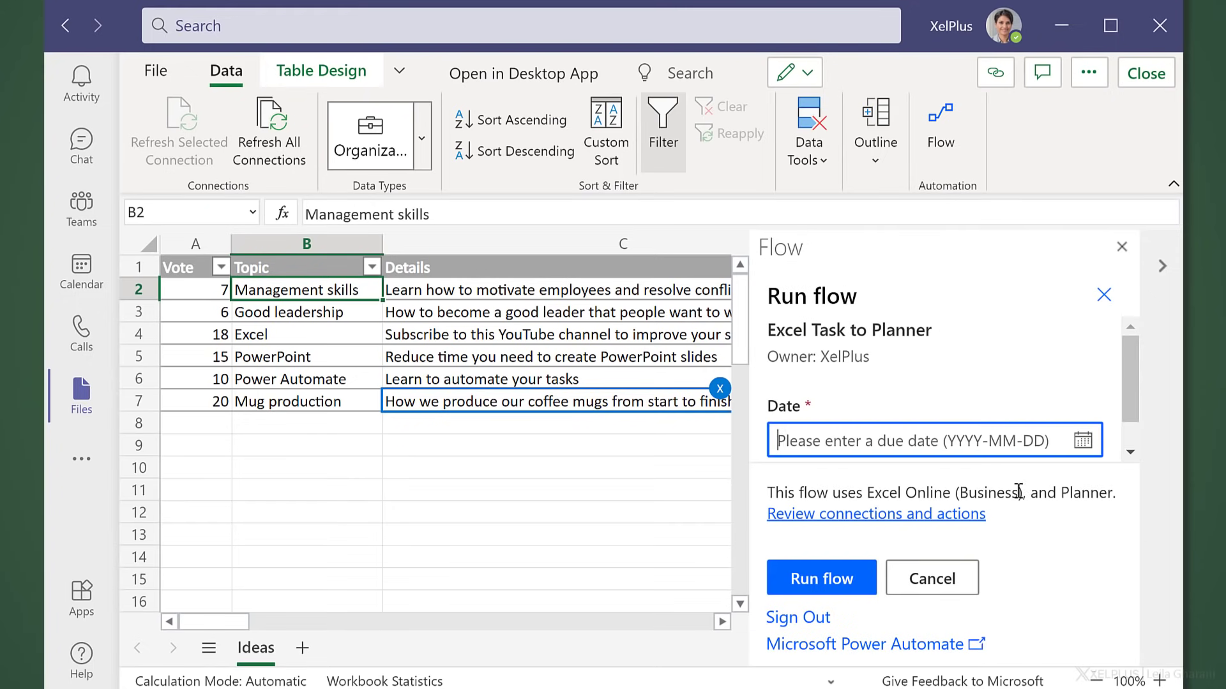
# Pick 2021-04-02 as the due date, run the flow and dismiss the success message
pyautogui.click(1083, 441)
pyautogui.click(944, 515)
pyautogui.click(852, 580)
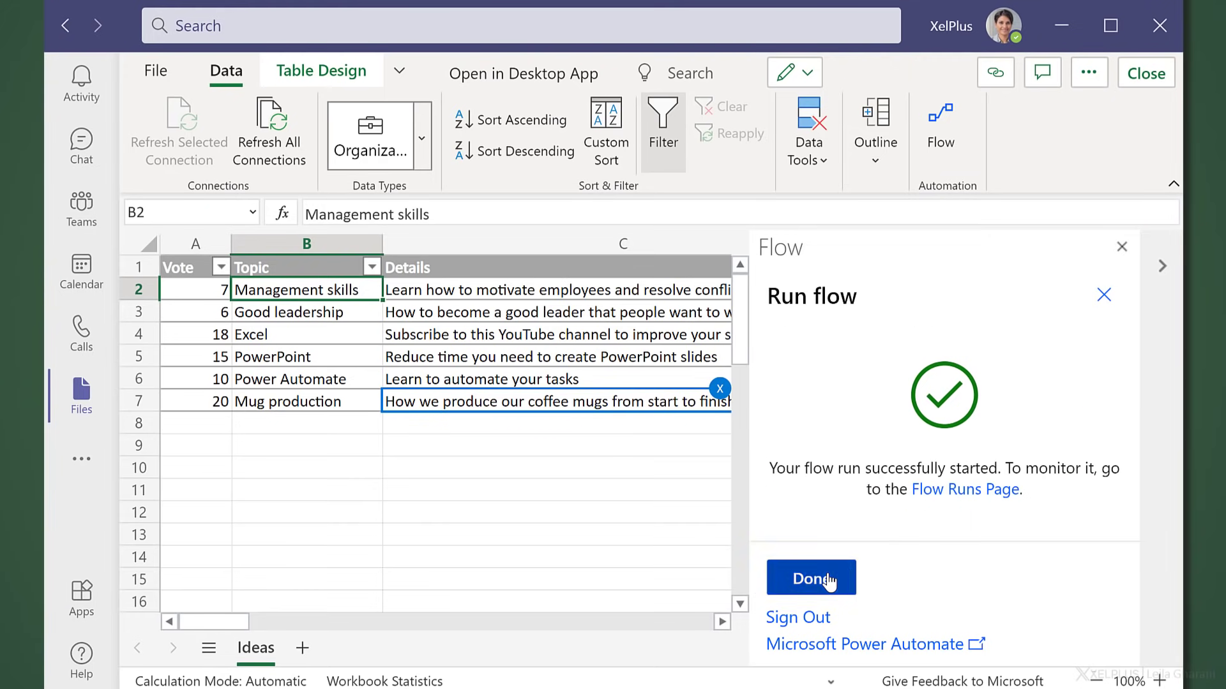
pyautogui.click(809, 579)
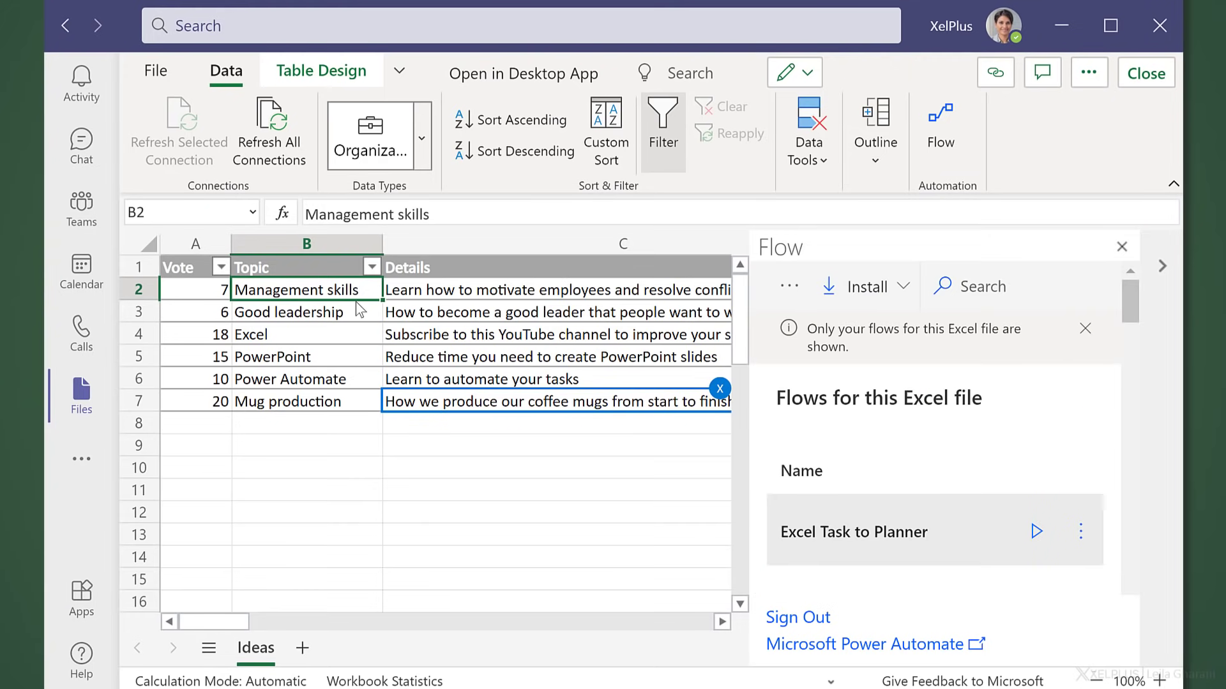
# Return to the Training Topics board and view the new Management skills task under Other
pyautogui.click(82, 206)
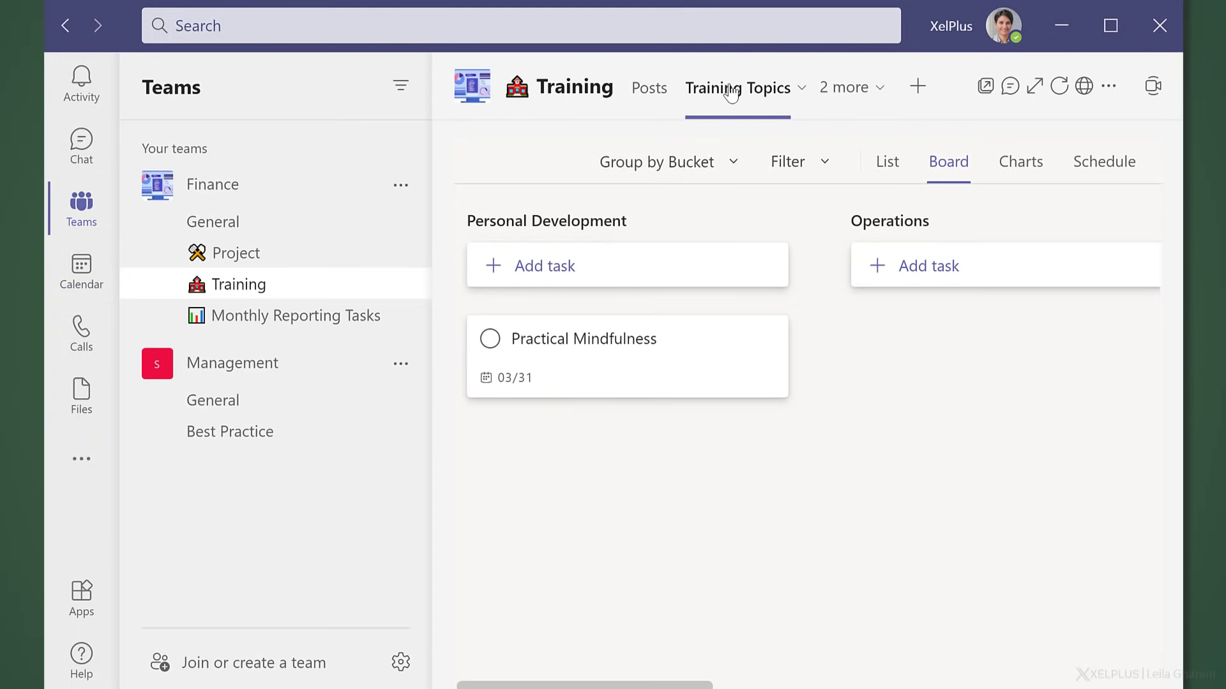
pyautogui.moveTo(671, 685); pyautogui.dragTo(1054, 680)
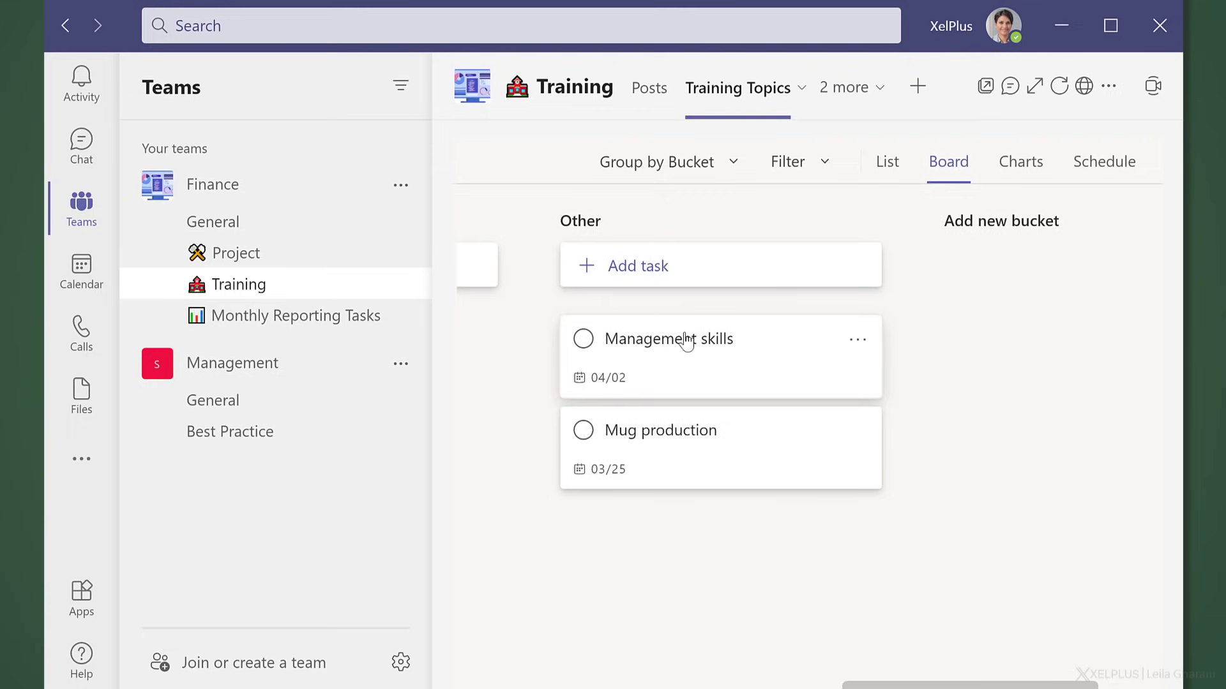
pyautogui.click(677, 343)
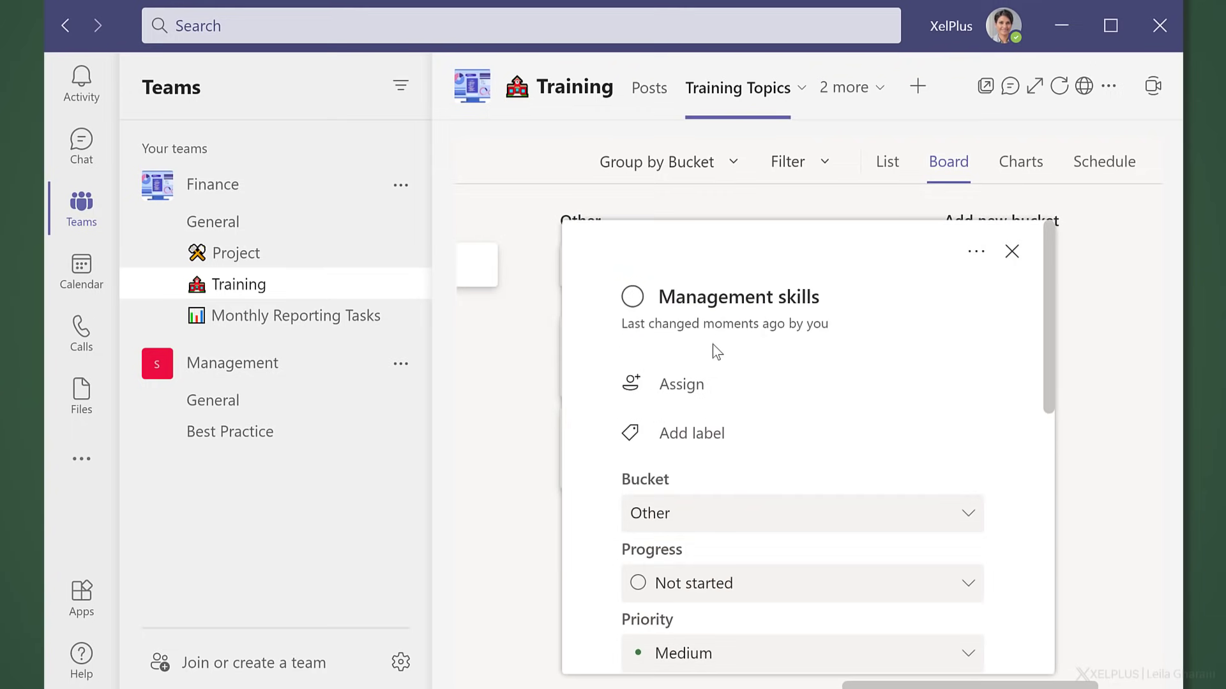
pyautogui.scroll(-5, 713, 350)
pyautogui.click(506, 431)
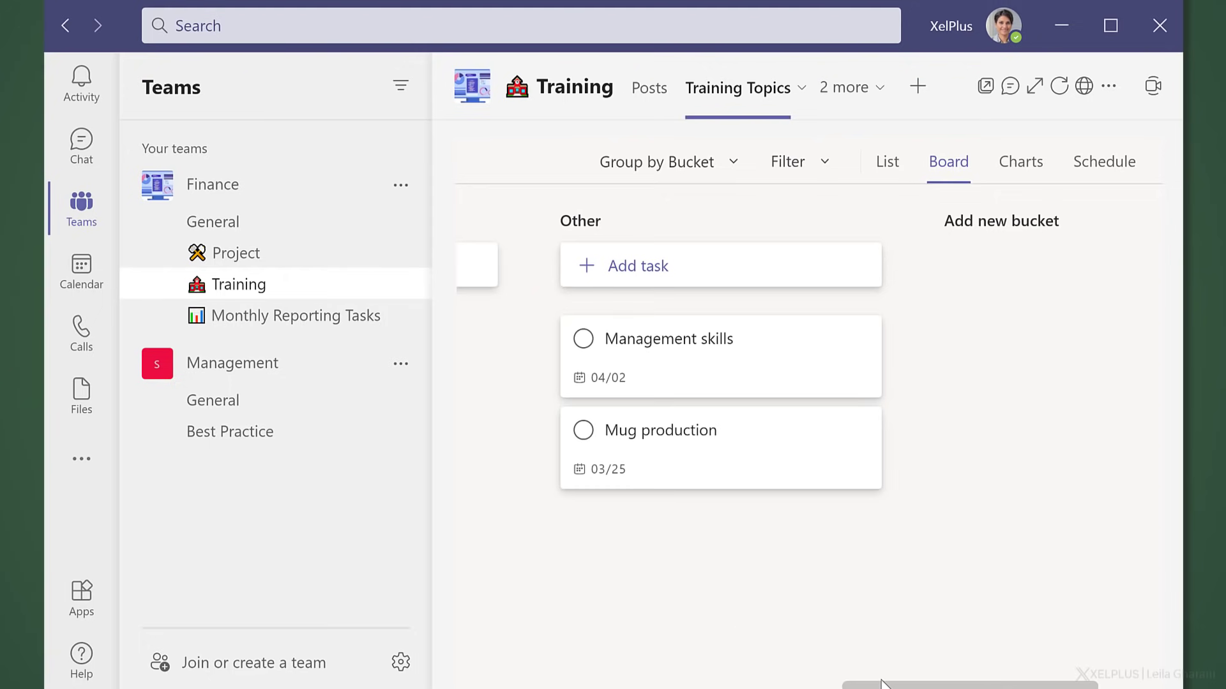
pyautogui.moveTo(883, 684); pyautogui.dragTo(470, 682)
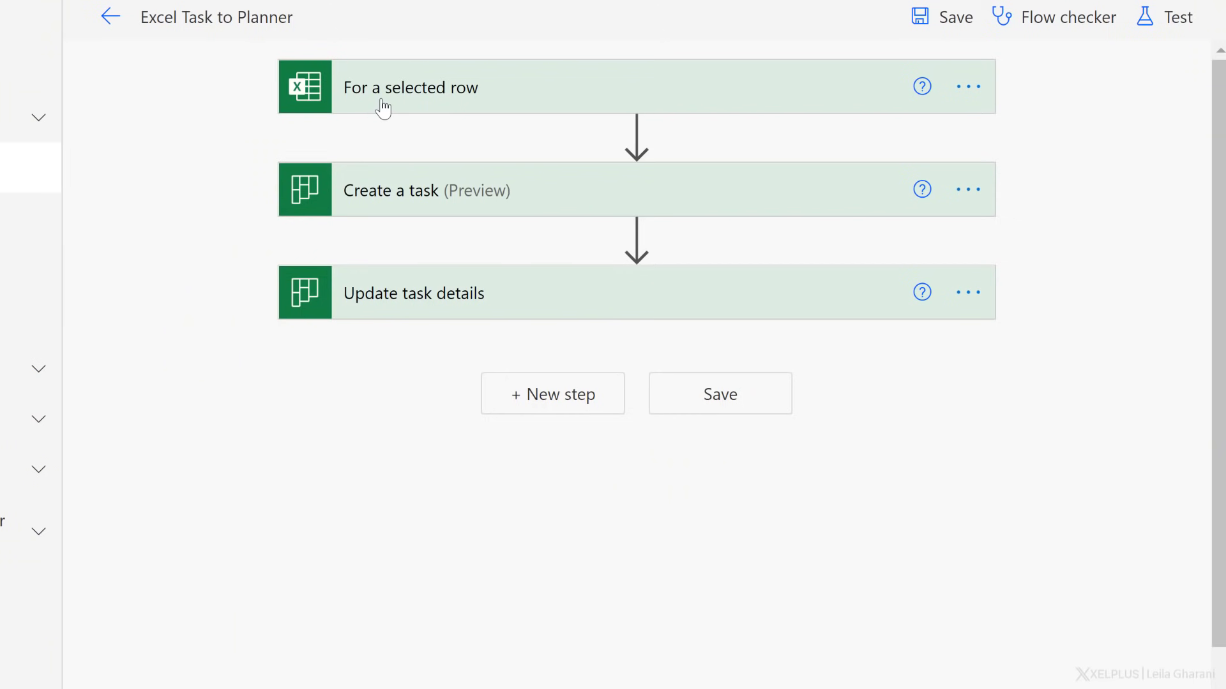
# Add a text input to the selected-row trigger and make it a drop-down list of options
pyautogui.click(383, 96)
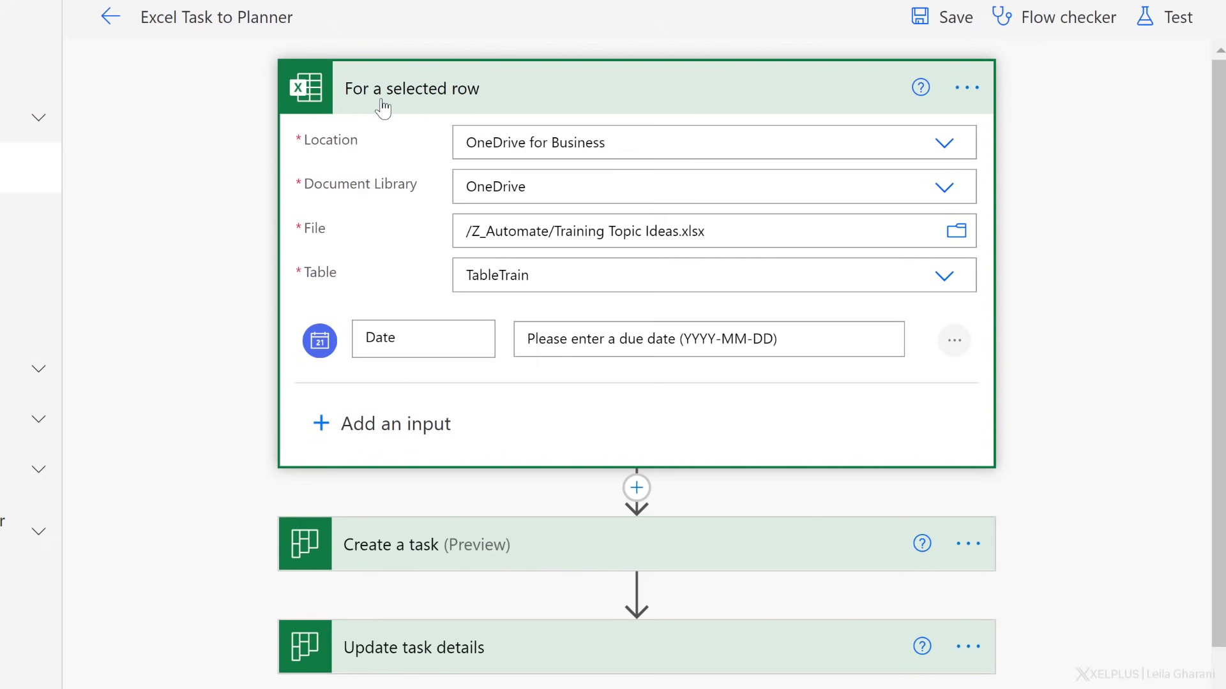
pyautogui.click(337, 425)
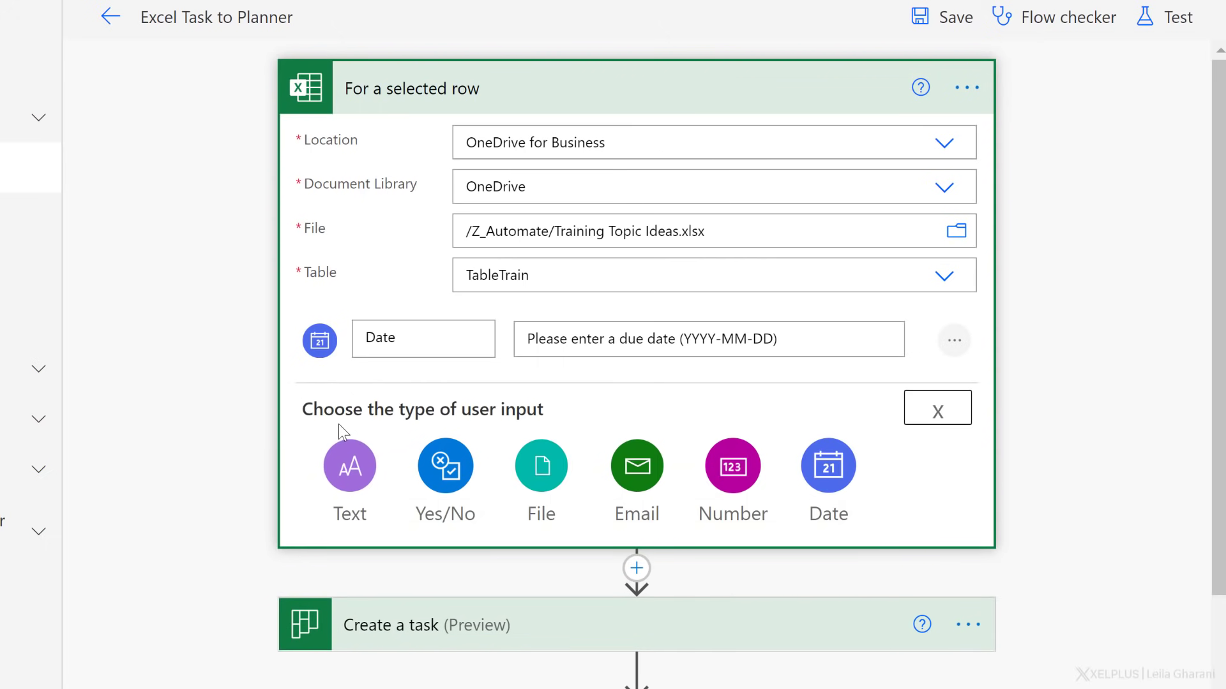
pyautogui.click(354, 475)
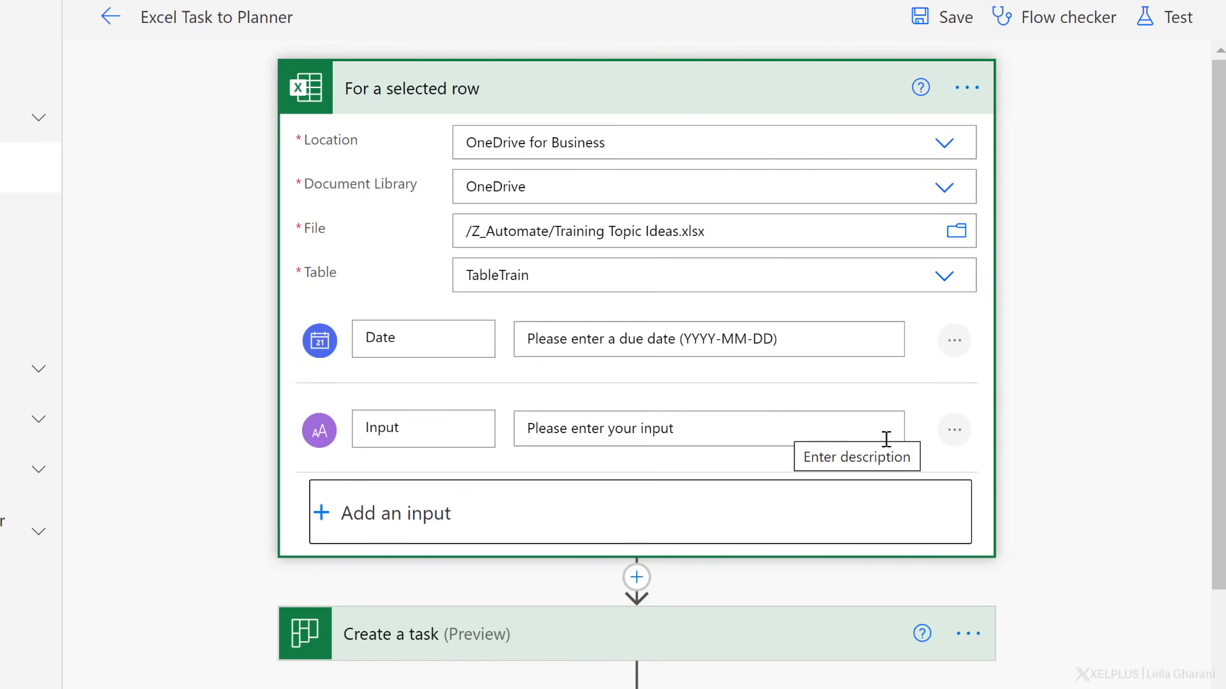
pyautogui.click(953, 430)
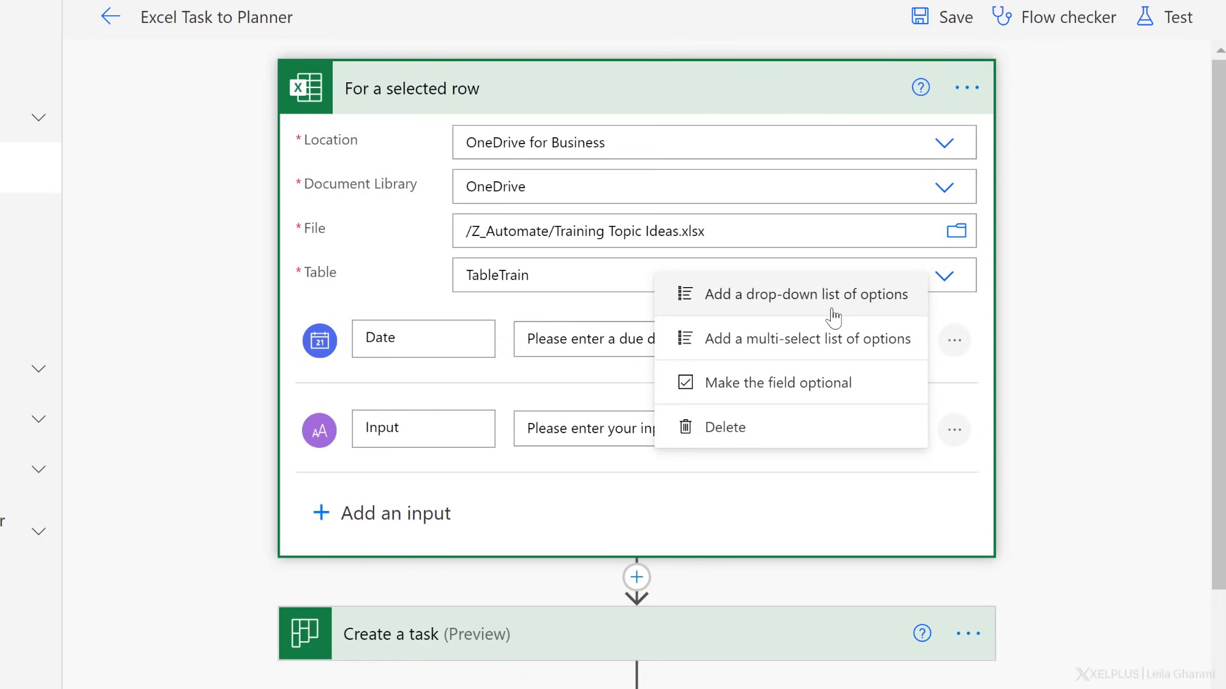
pyautogui.click(807, 295)
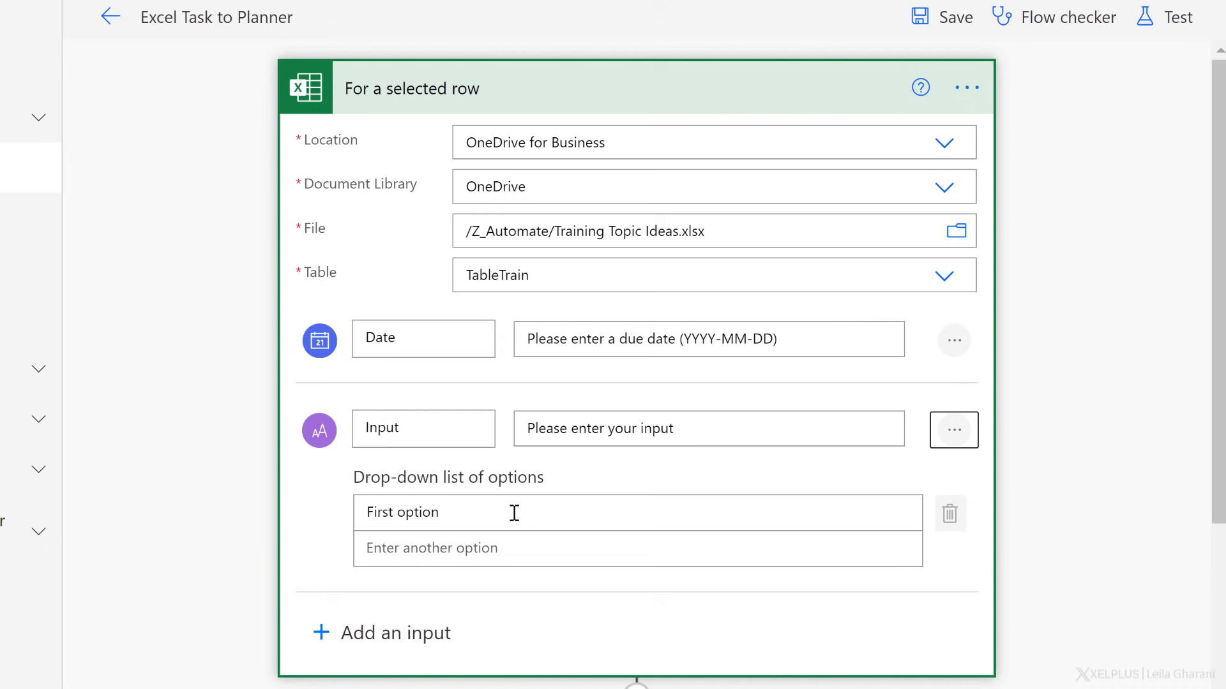
# Enter the options Personal Development, Operations, Skills and Other
pyautogui.moveTo(441, 513); pyautogui.dragTo(363, 507)
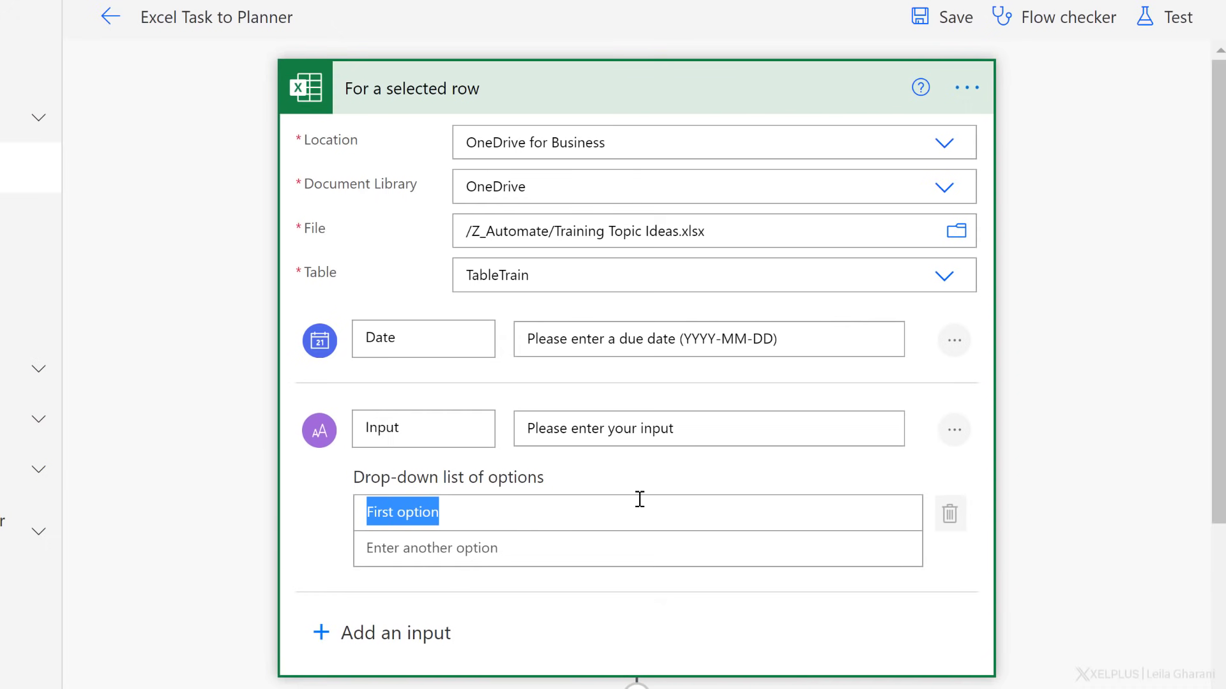
pyautogui.write('Personal Development')
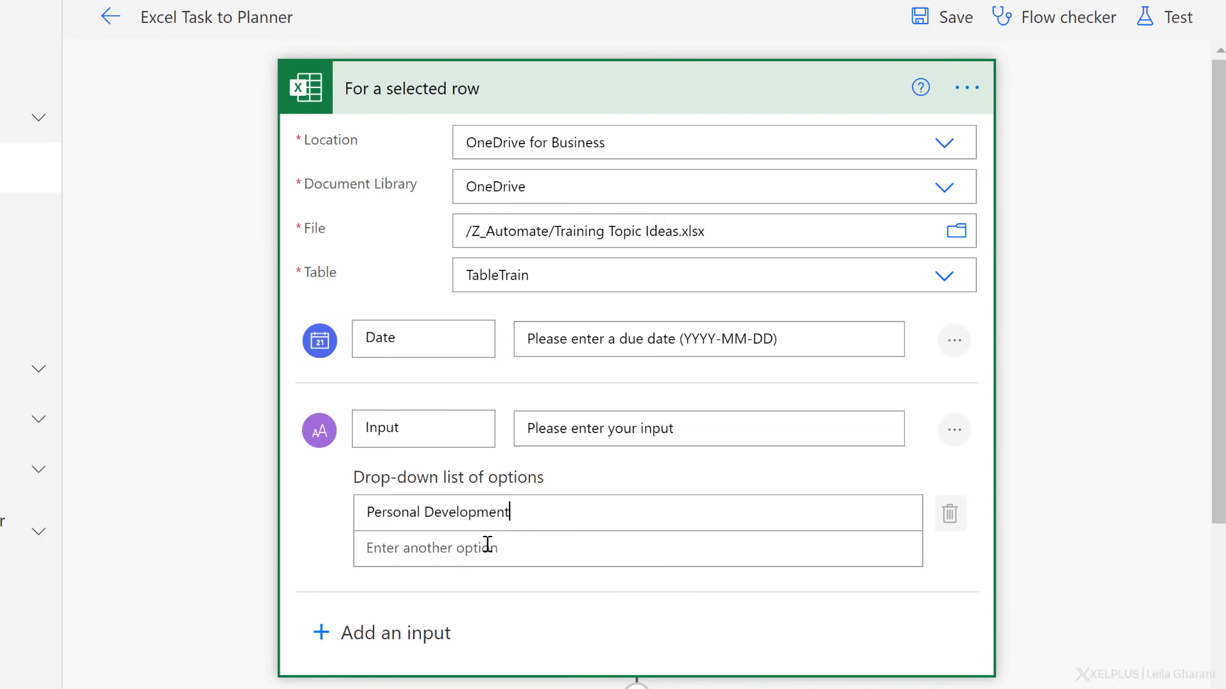
pyautogui.click(490, 542)
pyautogui.write('Operations')
pyautogui.click(561, 579)
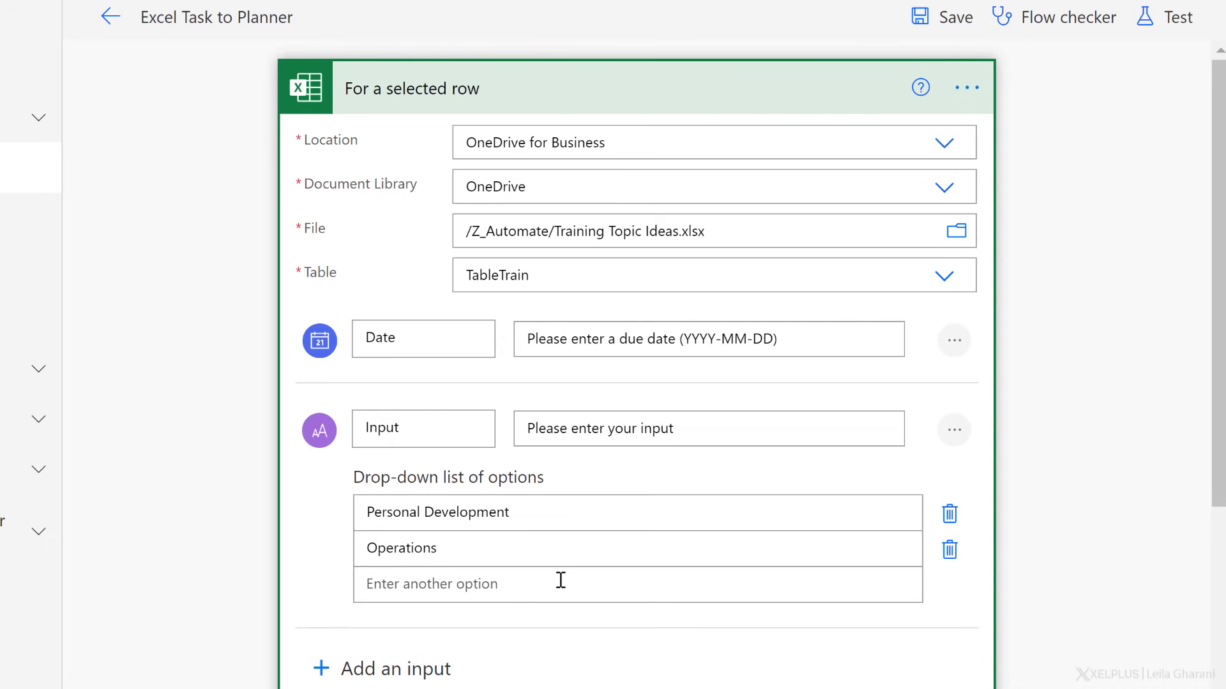
pyautogui.write('Skills')
pyautogui.click(547, 630)
pyautogui.write('Other')
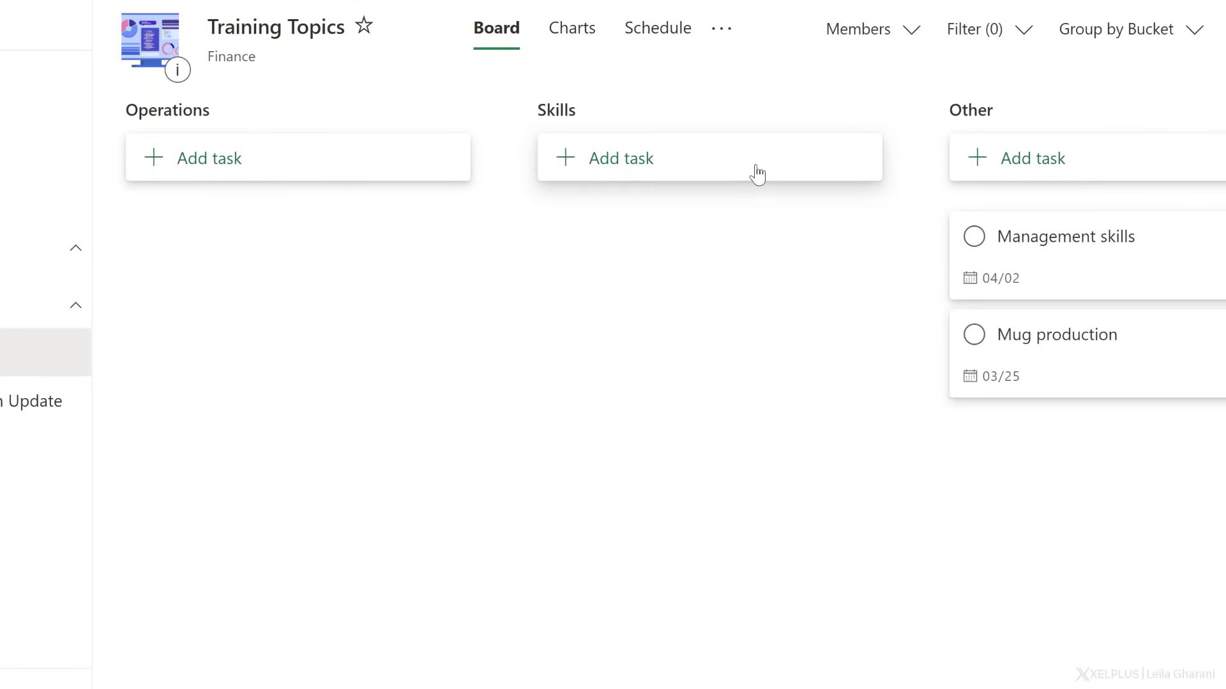
pyautogui.hscroll(-5, 574, 288)
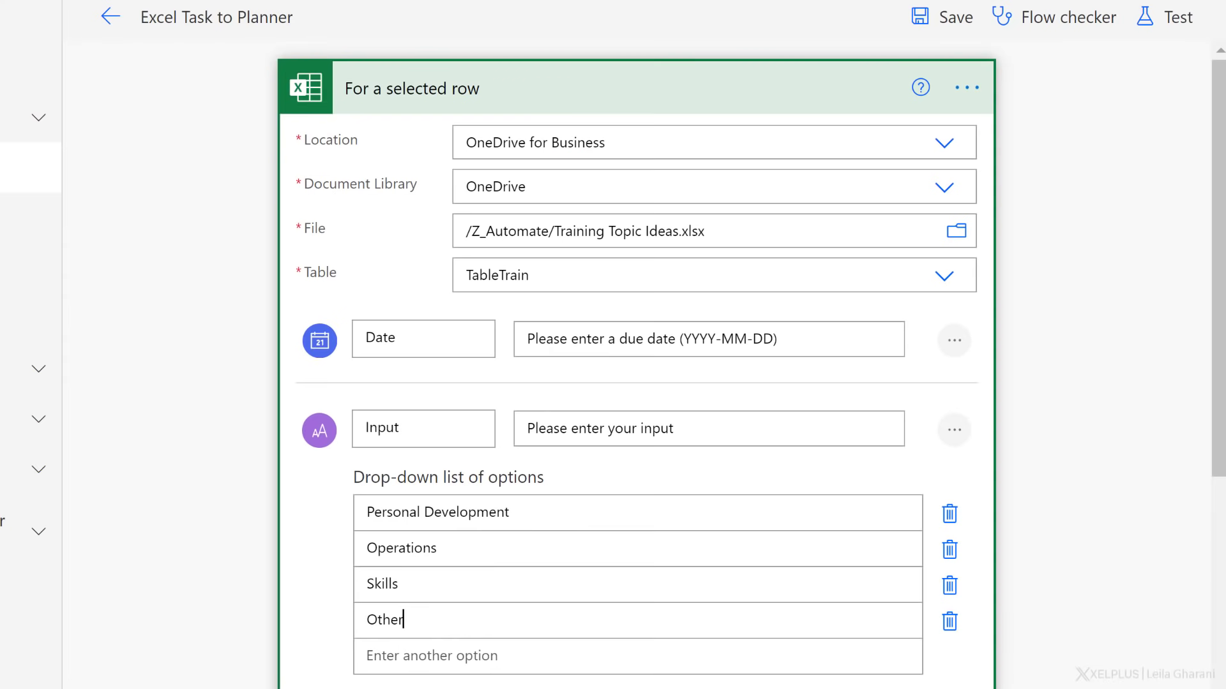
pyautogui.scroll(-3, 412, 296)
pyautogui.scroll(-2, 412, 296)
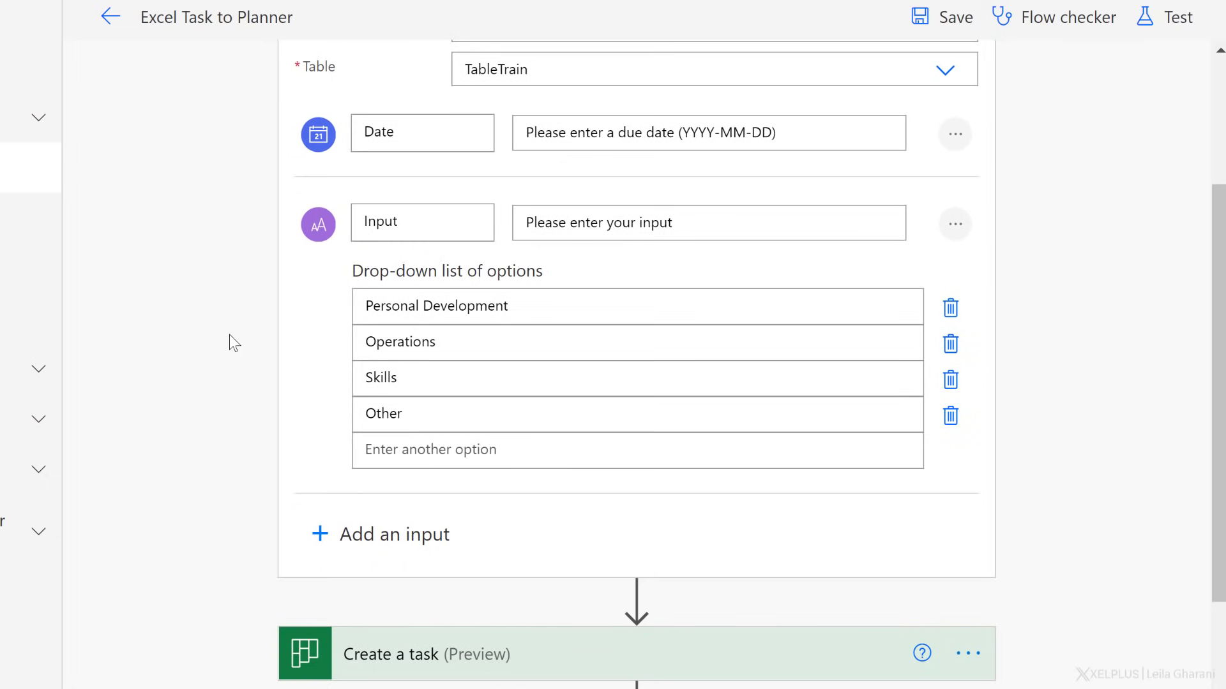
pyautogui.scroll(-3, 242, 334)
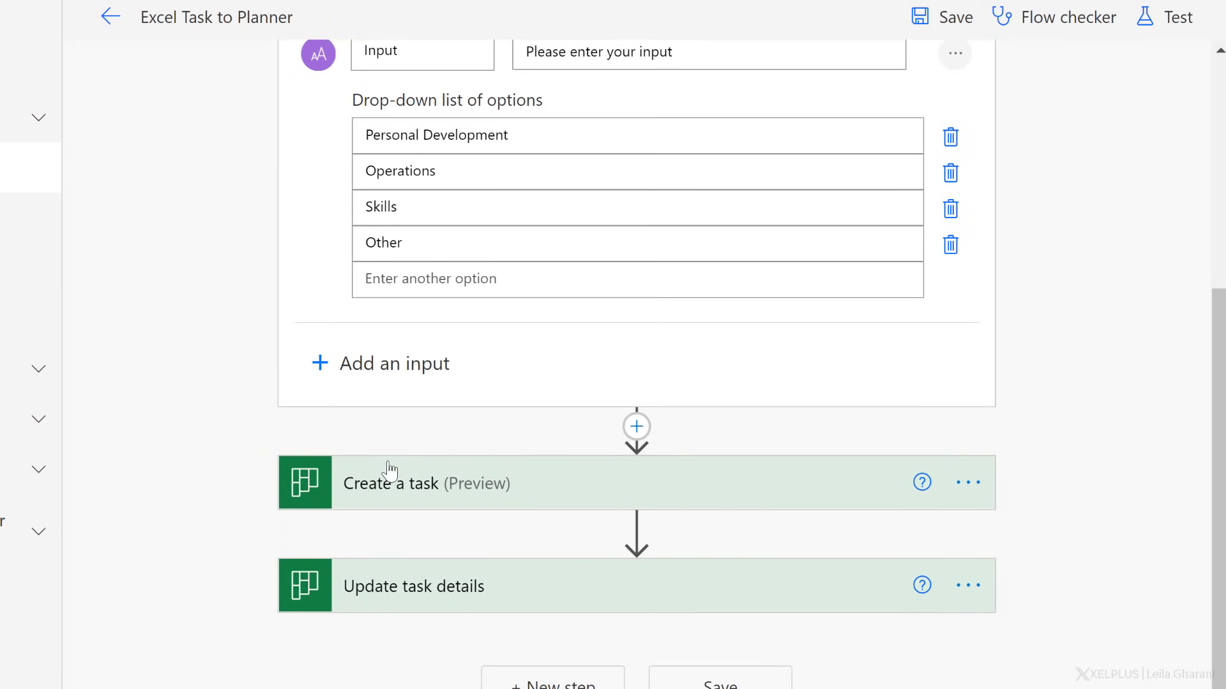
pyautogui.click(409, 493)
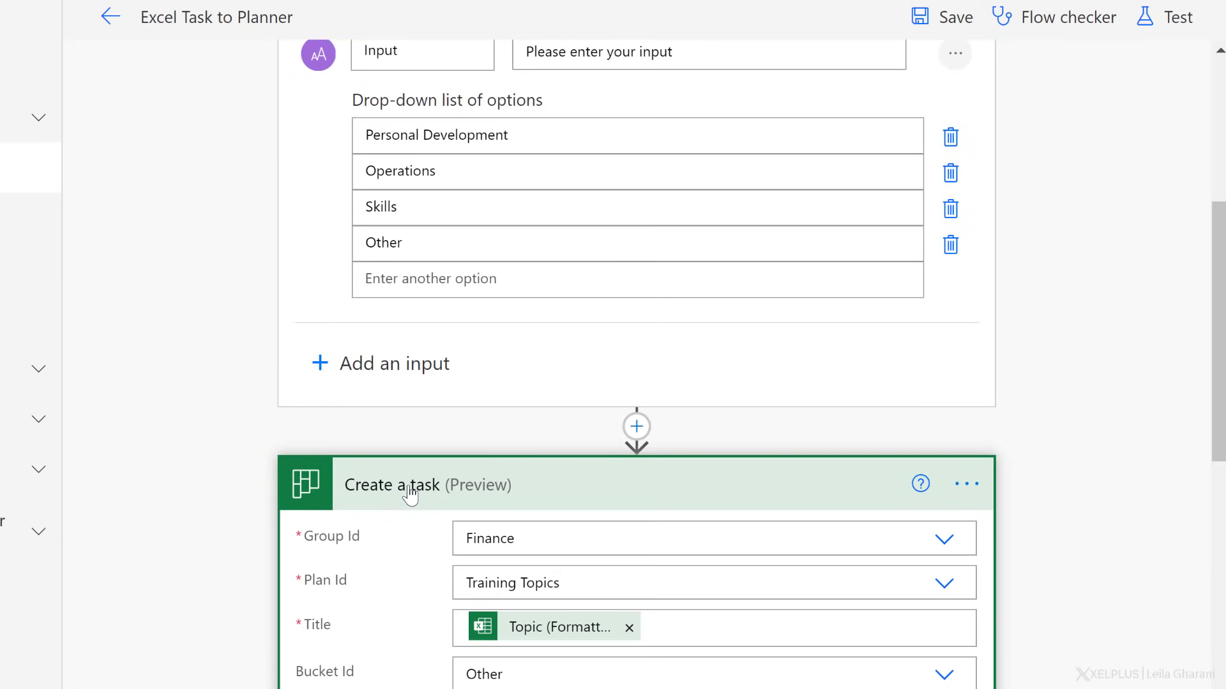
pyautogui.scroll(-3, 409, 491)
pyautogui.scroll(-3, 404, 483)
pyautogui.scroll(-2, 404, 484)
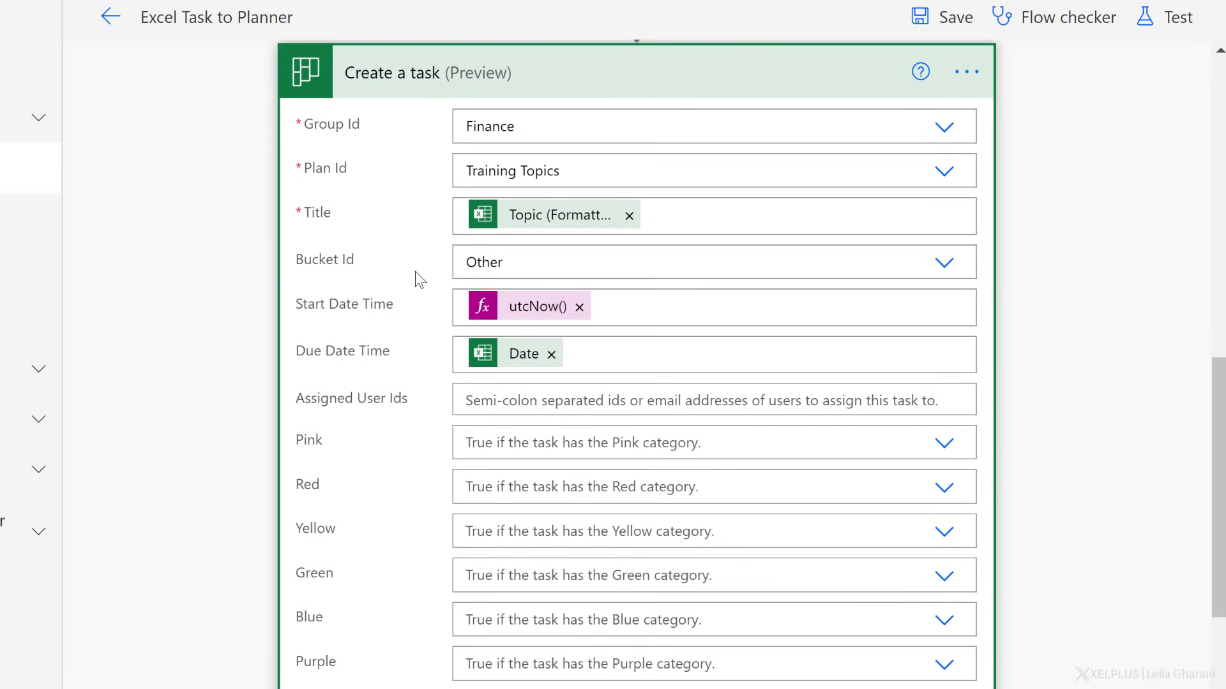
pyautogui.click(520, 262)
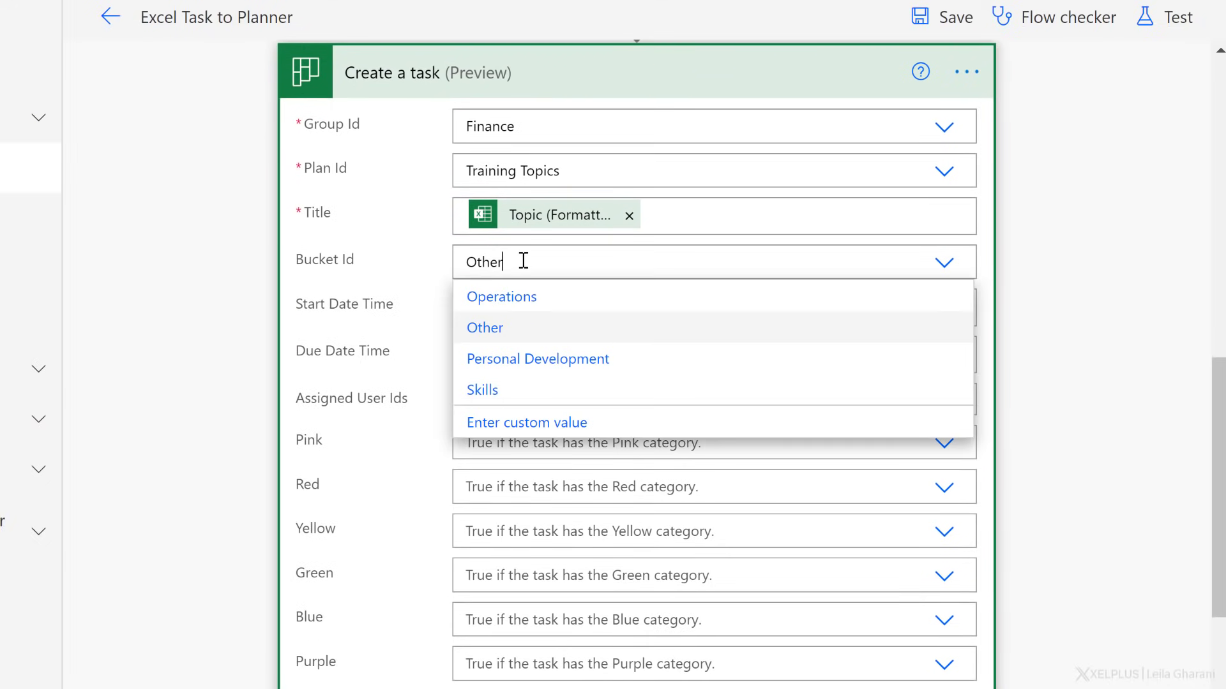
pyautogui.click(527, 423)
pyautogui.scroll(-3, 671, 431)
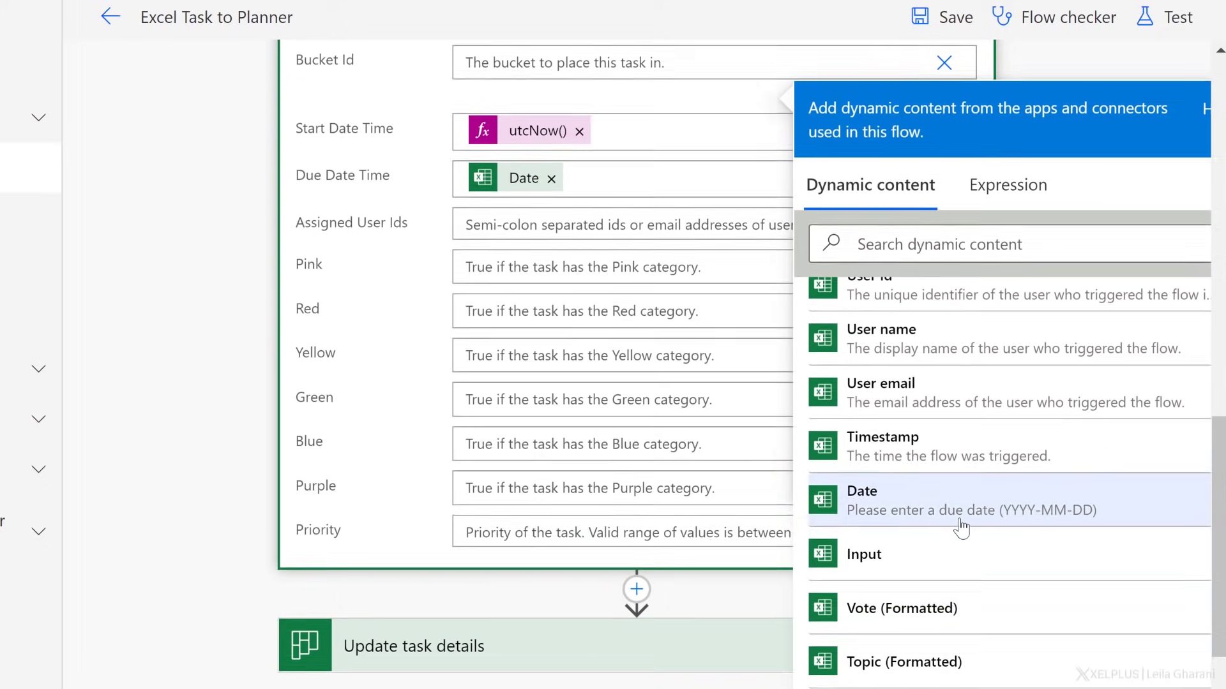
pyautogui.scroll(-1, 961, 526)
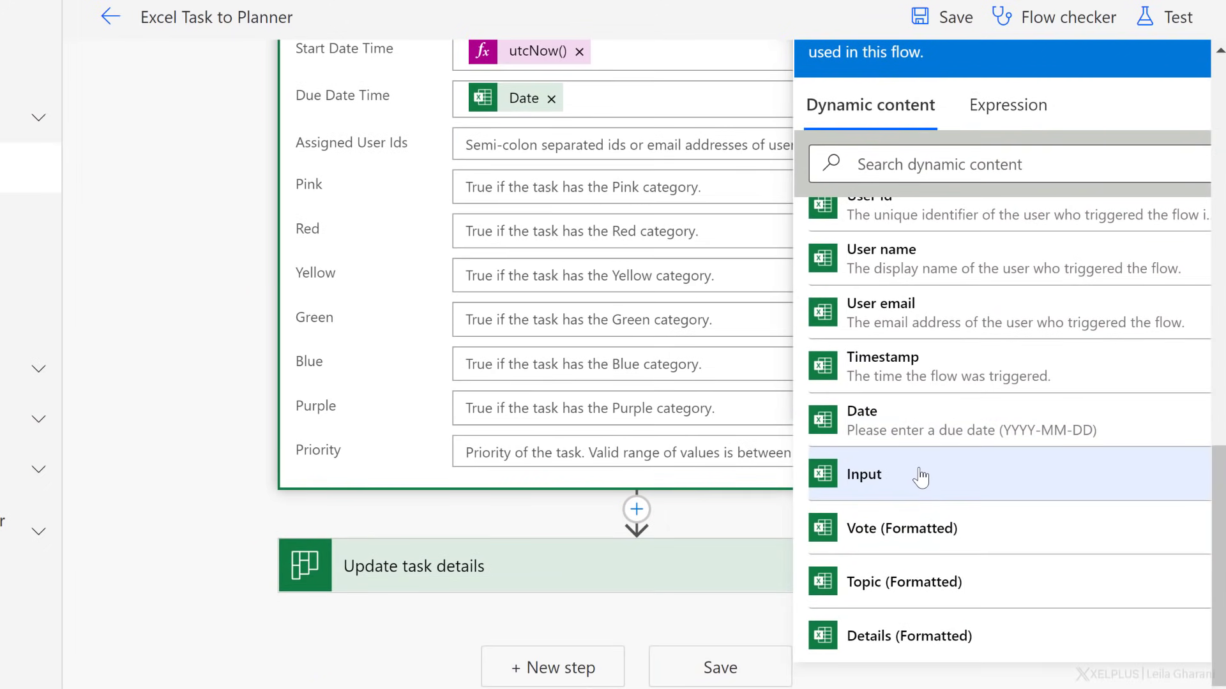
pyautogui.scroll(2, 920, 476)
pyautogui.scroll(5, 670, 383)
pyautogui.scroll(3, 527, 287)
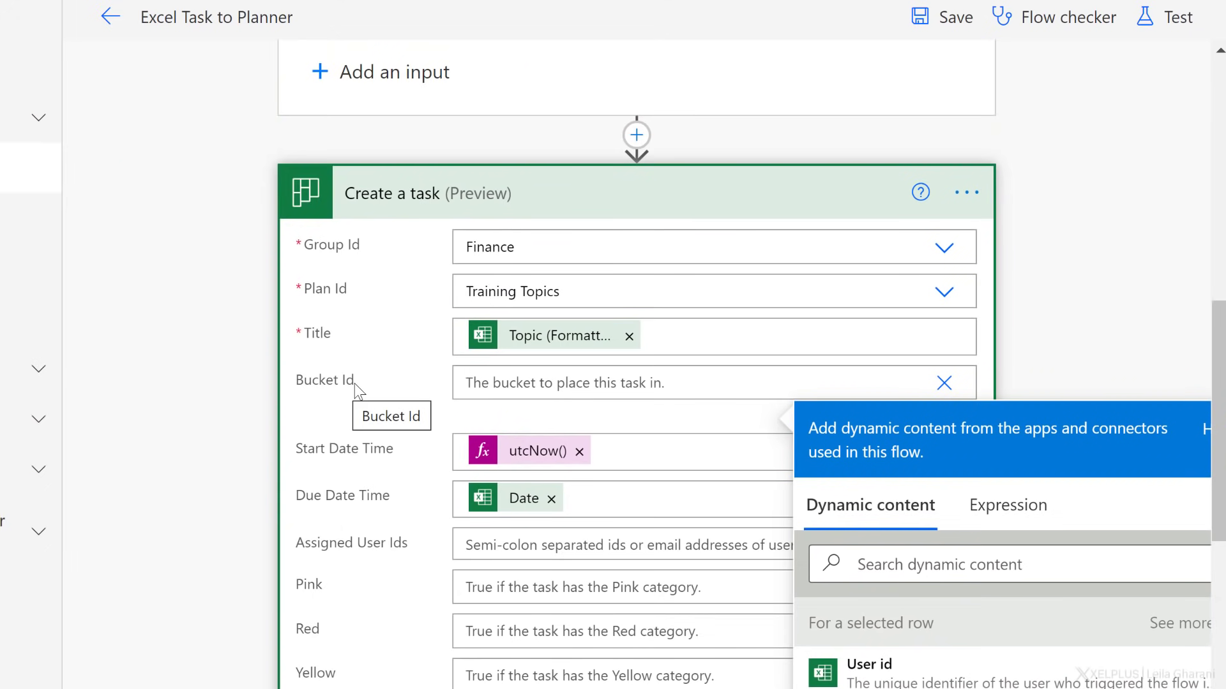
pyautogui.click(421, 387)
pyautogui.click(942, 383)
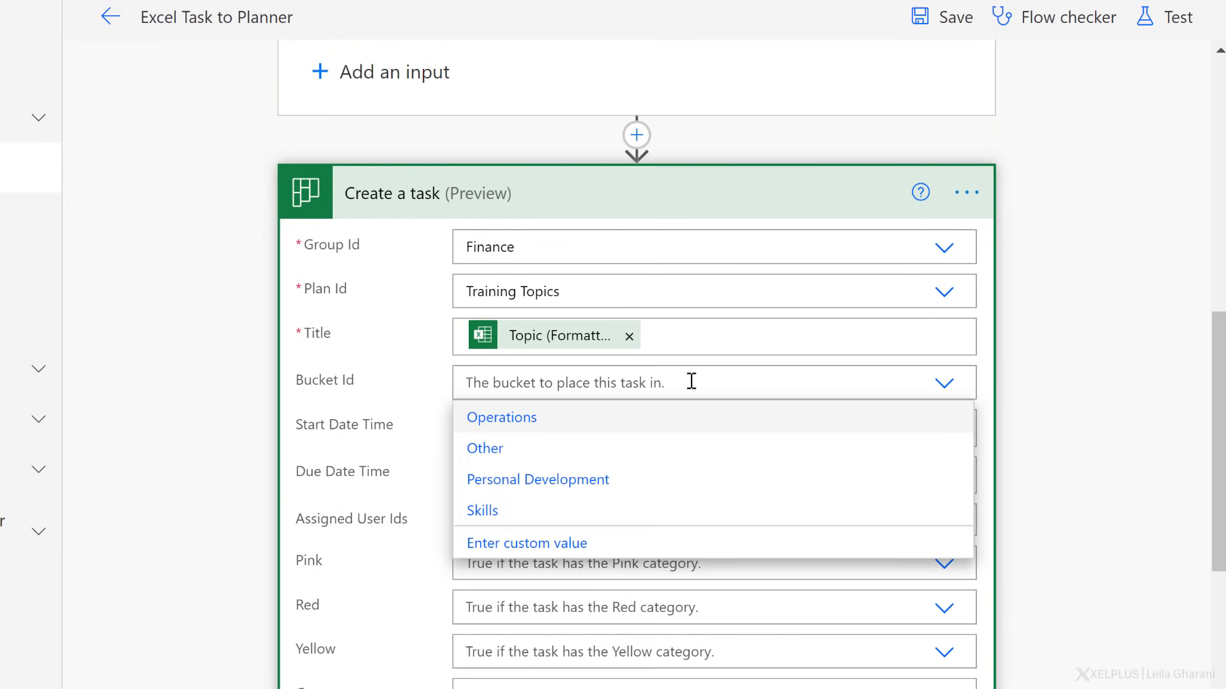
pyautogui.click(494, 451)
pyautogui.moveTo(325, 381)
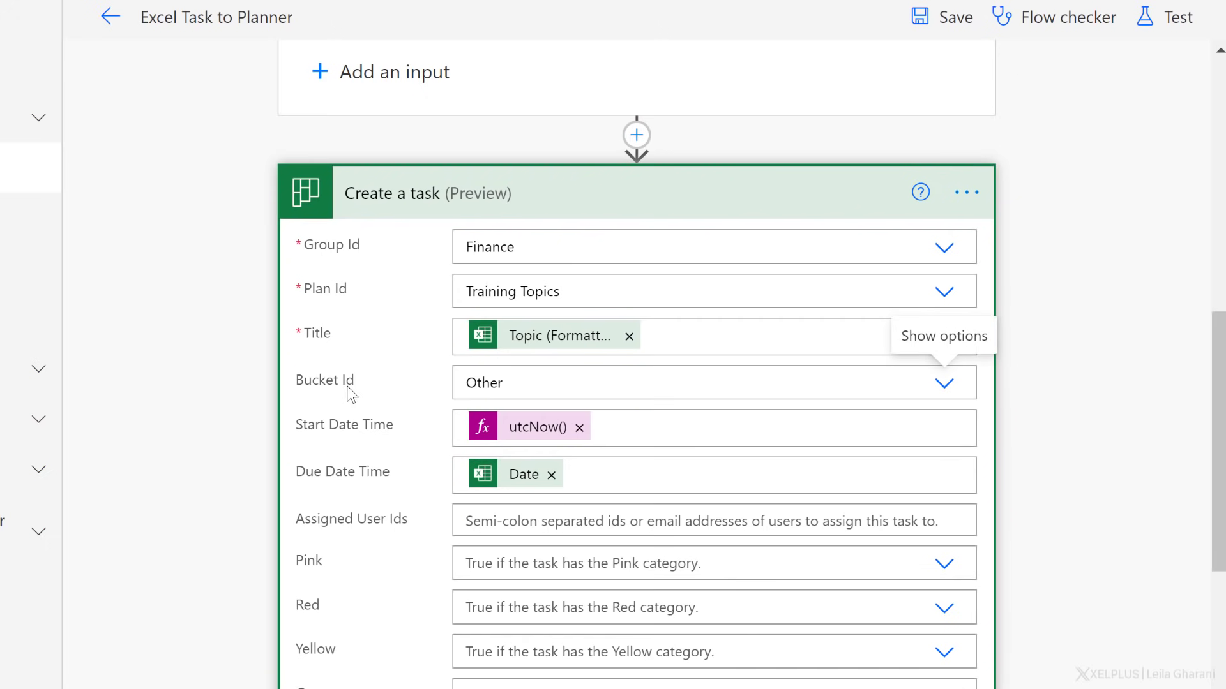
pyautogui.scroll(3, 364, 395)
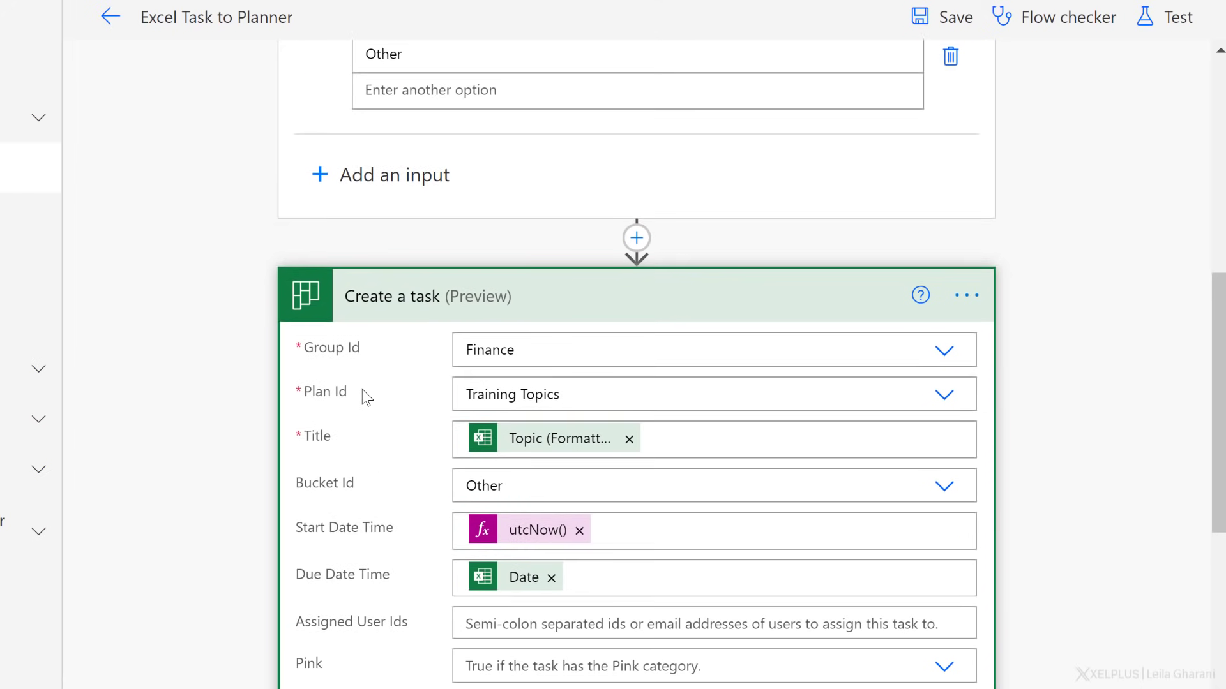
pyautogui.scroll(4, 383, 391)
pyautogui.scroll(2, 419, 387)
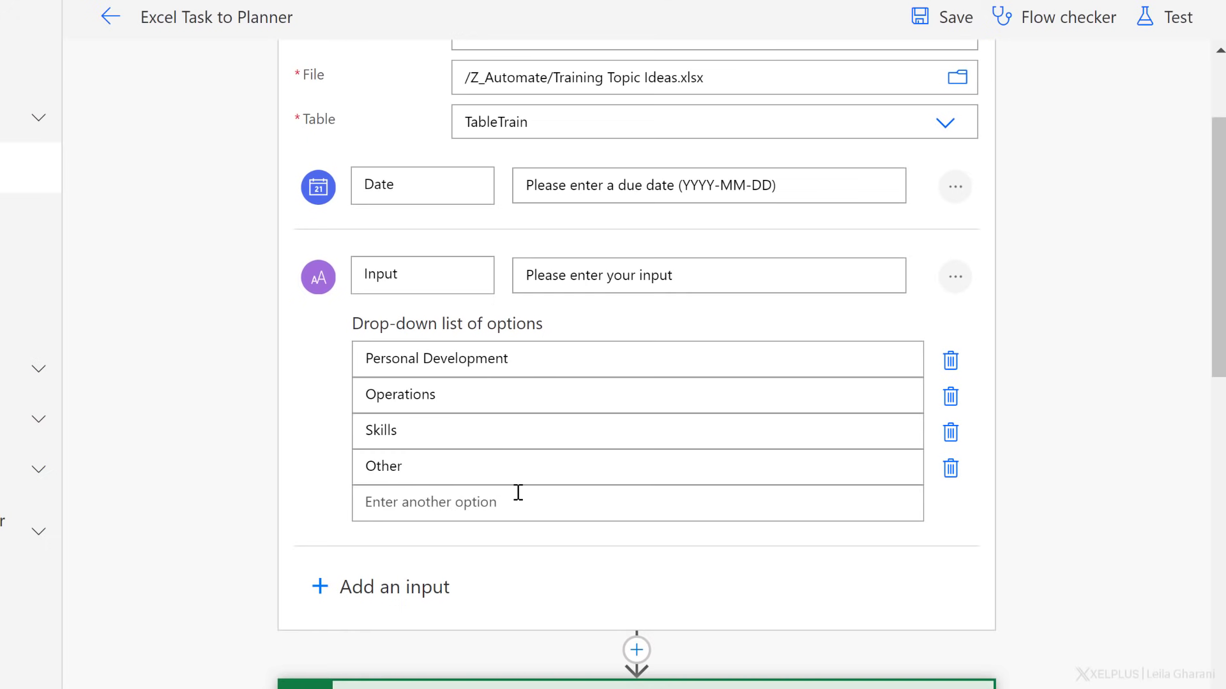
pyautogui.scroll(-5, 515, 487)
pyautogui.scroll(-5, 515, 486)
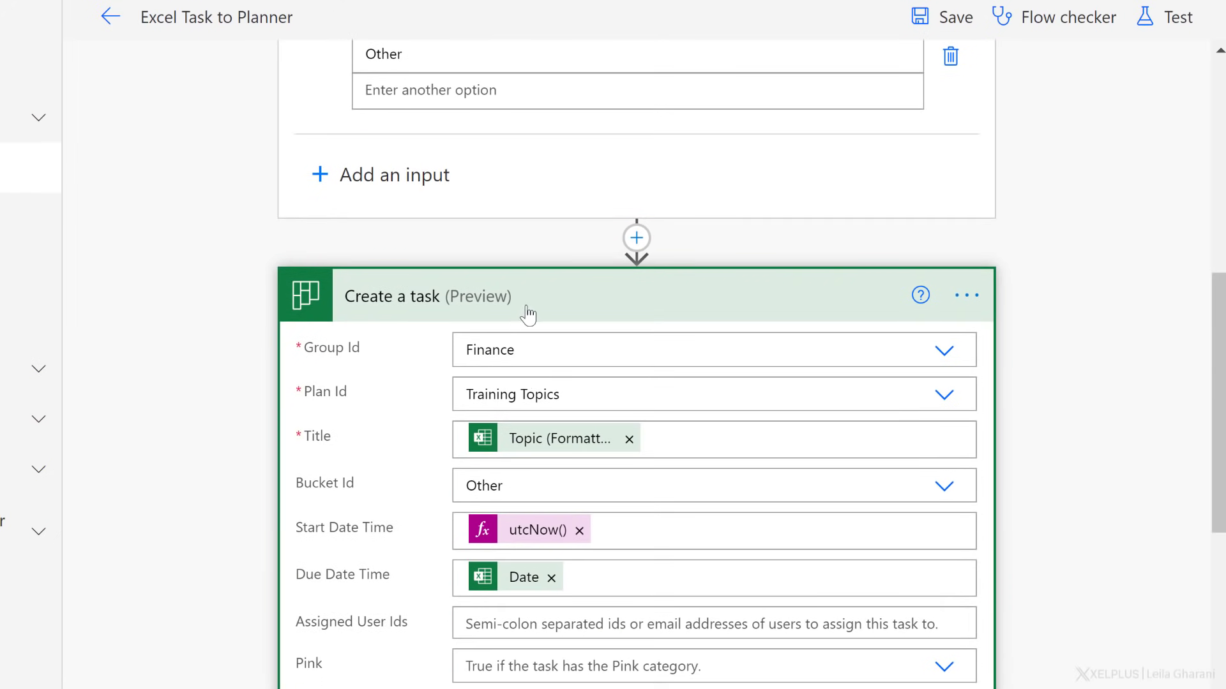
pyautogui.scroll(2, 529, 307)
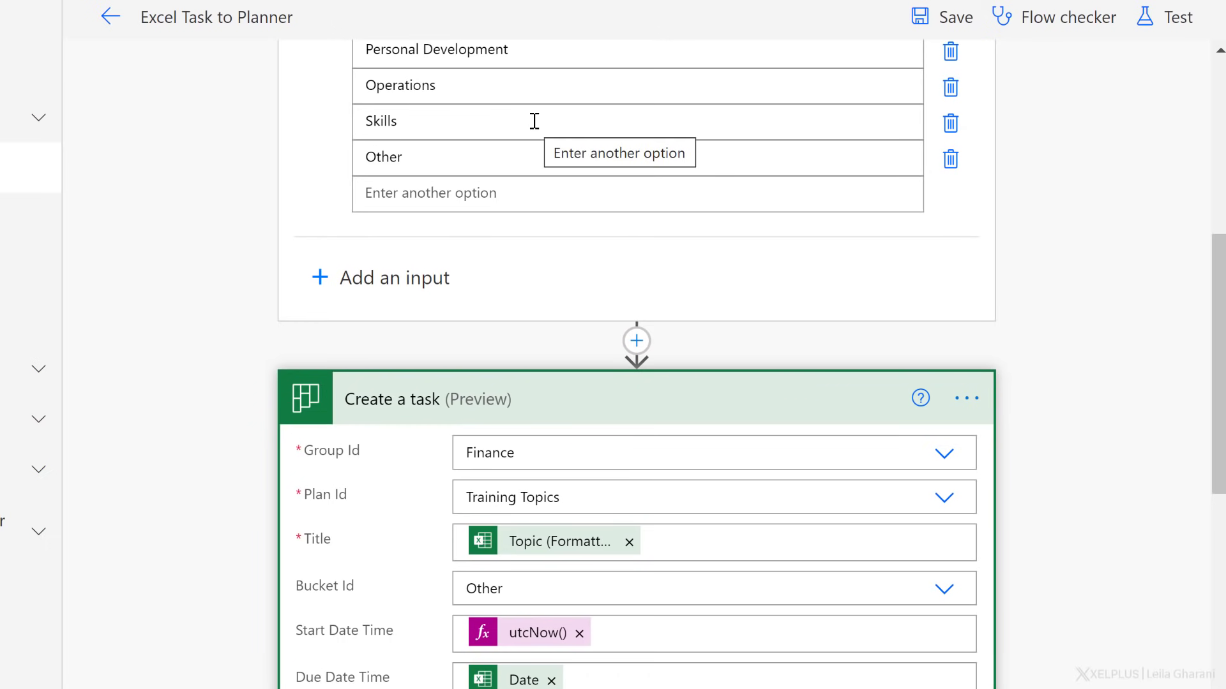
# Insert a Planner List buckets action right after the trigger
pyautogui.click(636, 341)
pyautogui.click(638, 385)
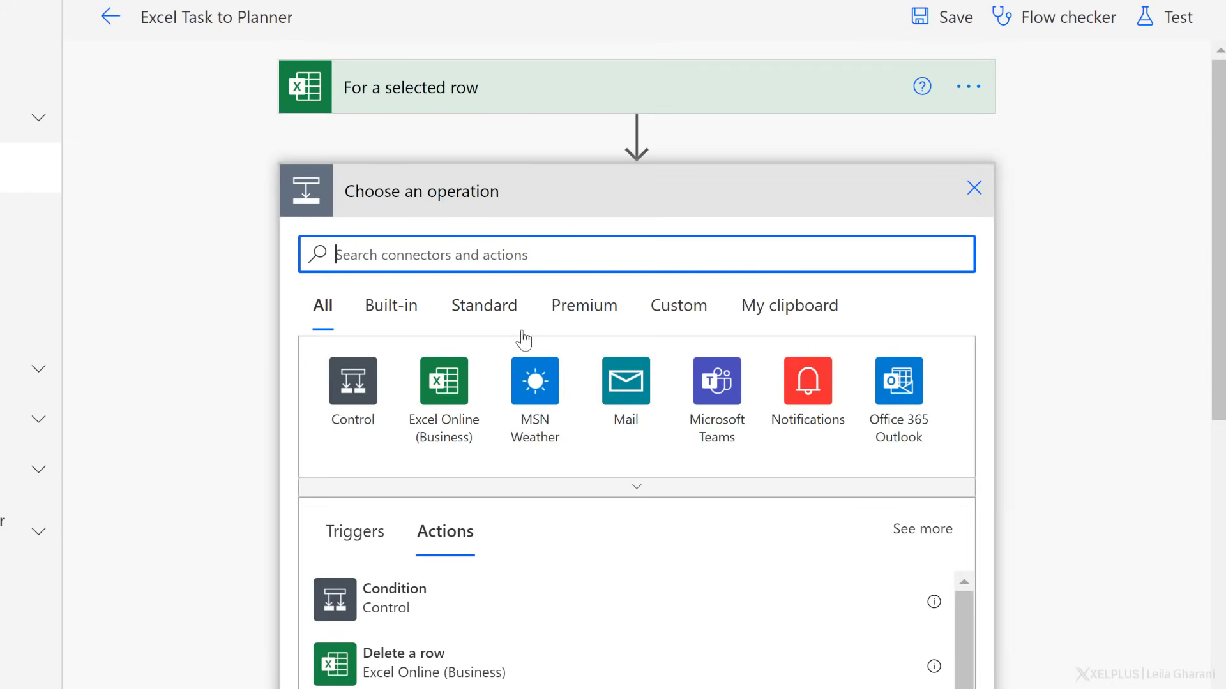
pyautogui.write('plann')
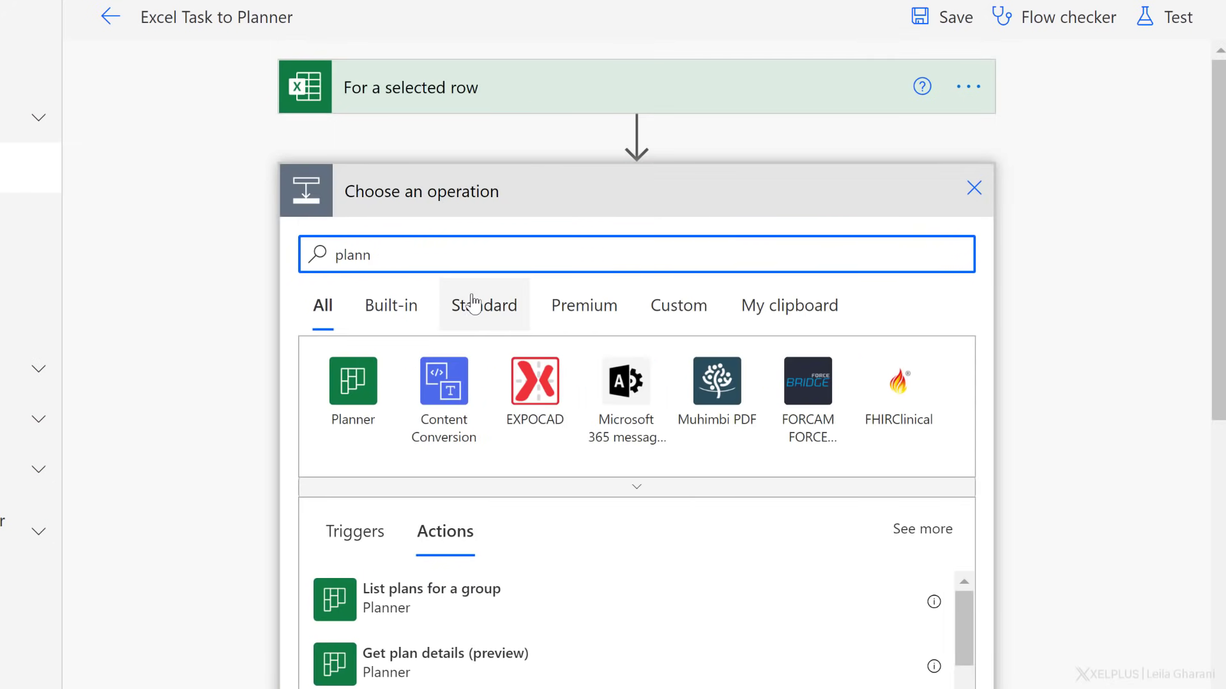
pyautogui.scroll(-3, 383, 432)
pyautogui.click(409, 525)
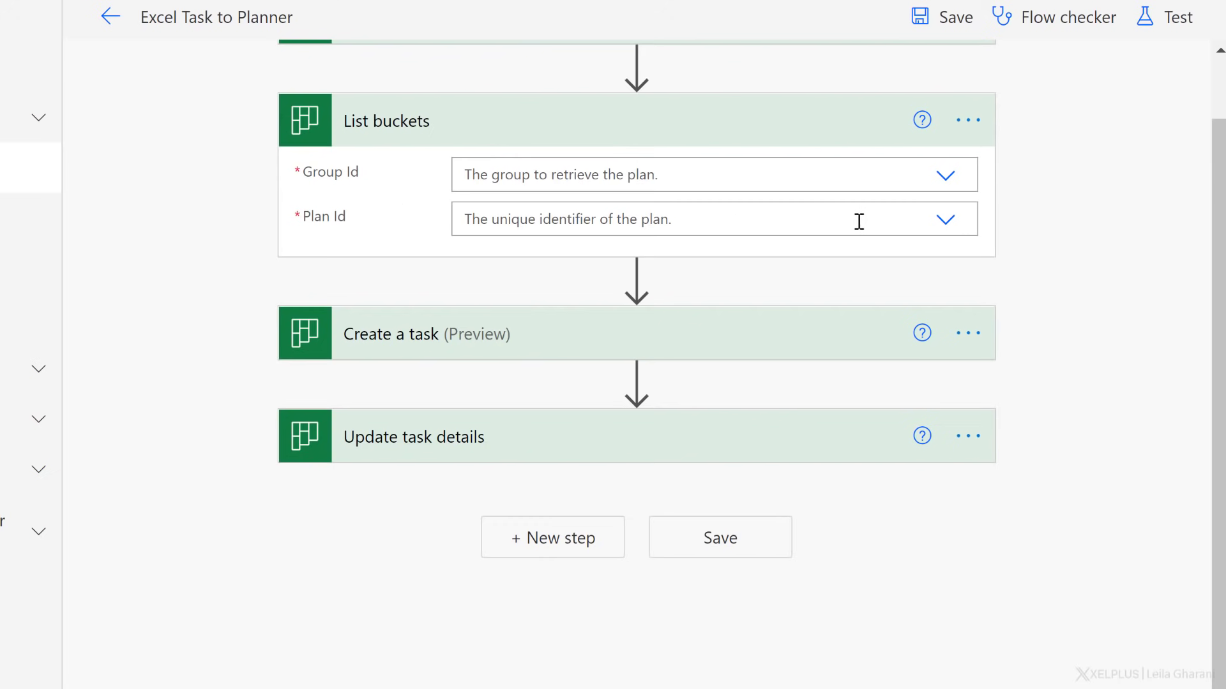
# Set List buckets to the Finance group and the Training Topics plan
pyautogui.click(945, 176)
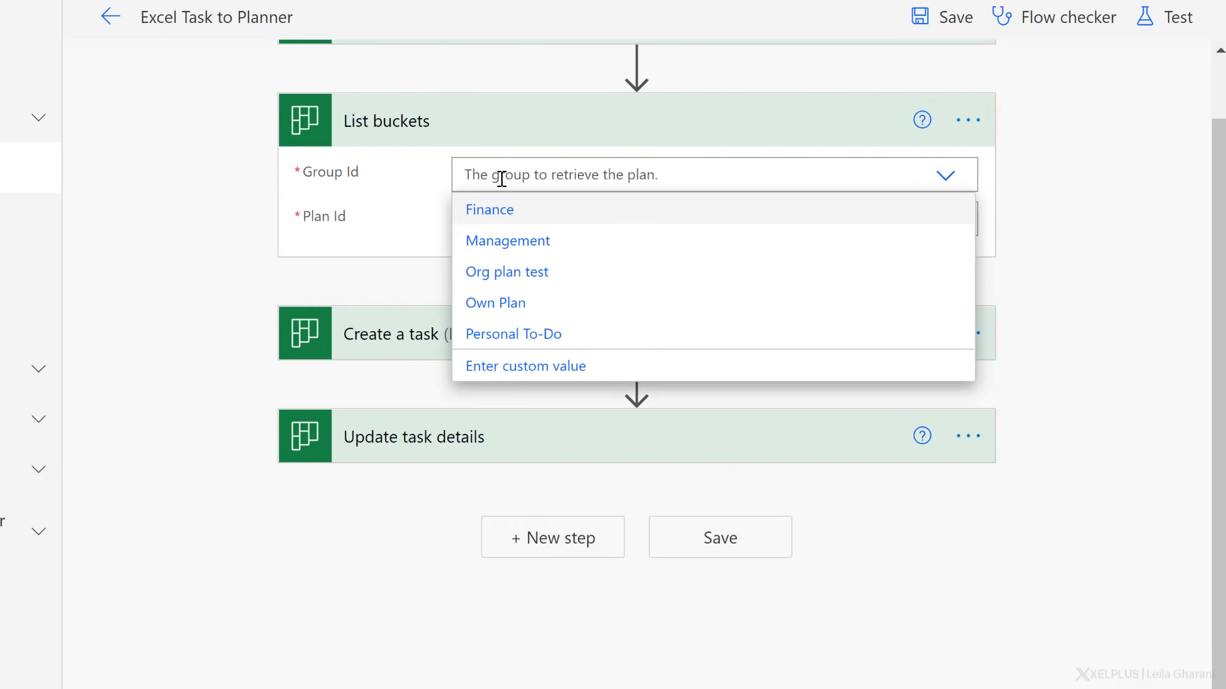
pyautogui.click(497, 211)
pyautogui.click(947, 221)
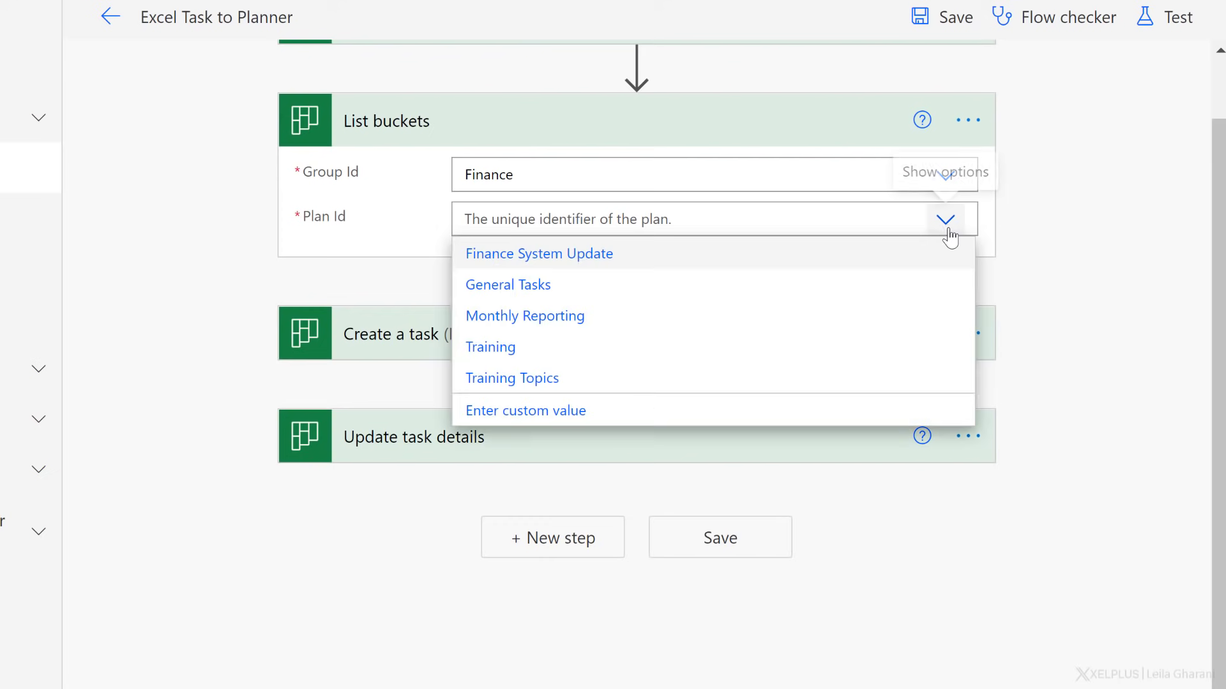
pyautogui.click(541, 381)
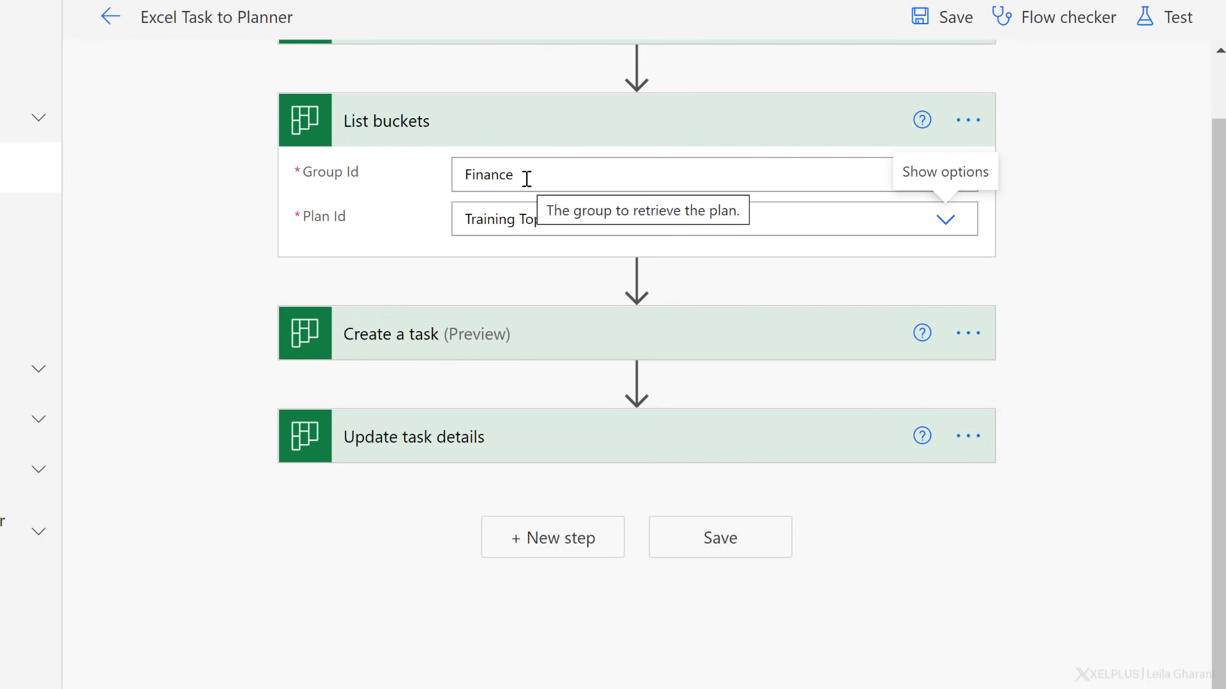
pyautogui.scroll(3, 526, 178)
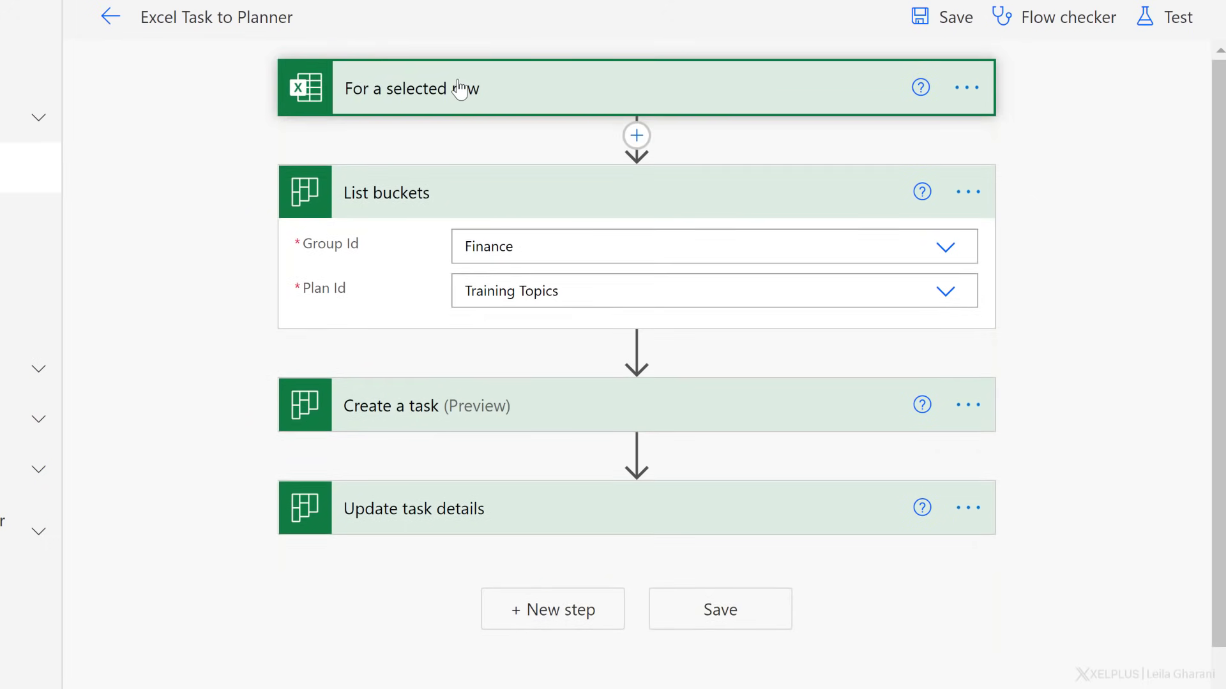
# Expand the For a selected row trigger, then start inserting a step after List buckets
pyautogui.click(460, 88)
pyautogui.scroll(-5, 422, 538)
pyautogui.scroll(-3, 437, 538)
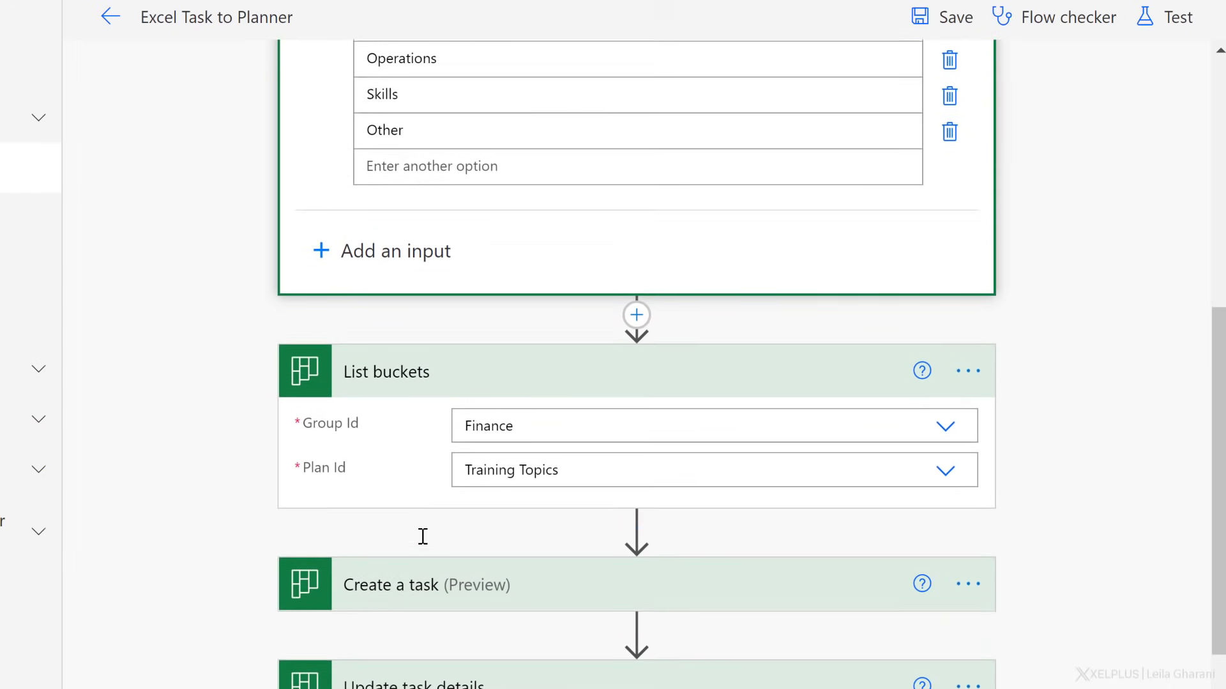
pyautogui.scroll(-2, 529, 508)
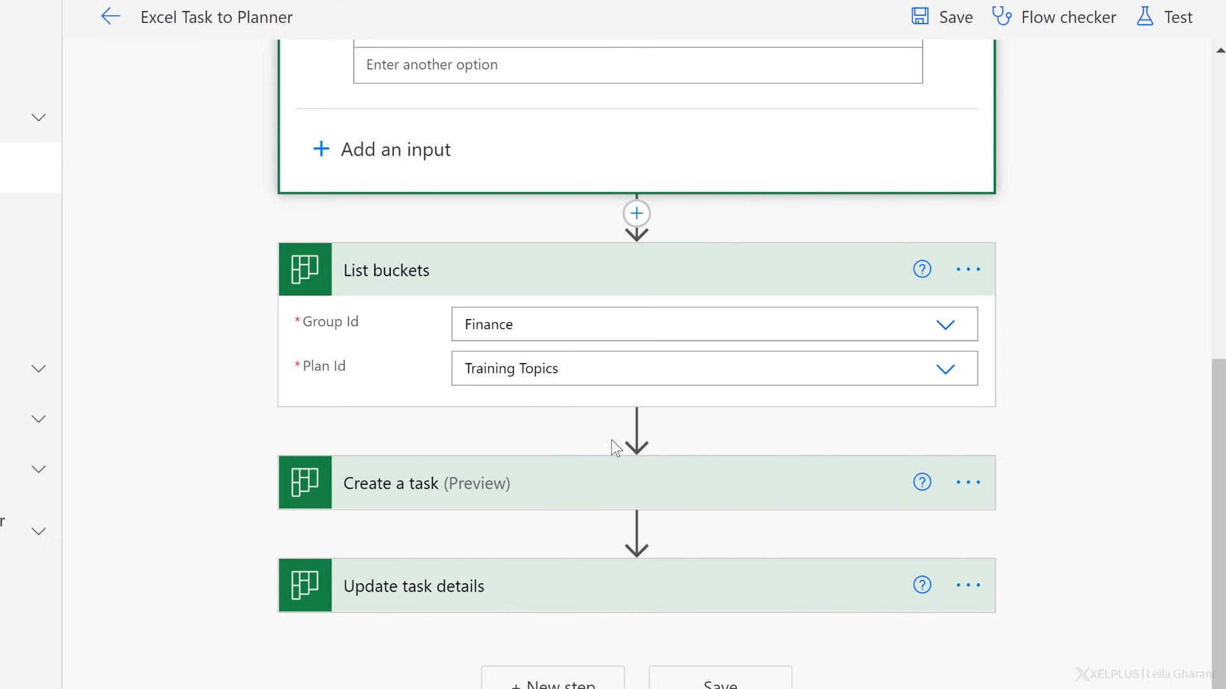
pyautogui.click(636, 427)
# Add a Control Apply to each loop iterating over the List buckets value output
pyautogui.click(621, 467)
pyautogui.click(353, 484)
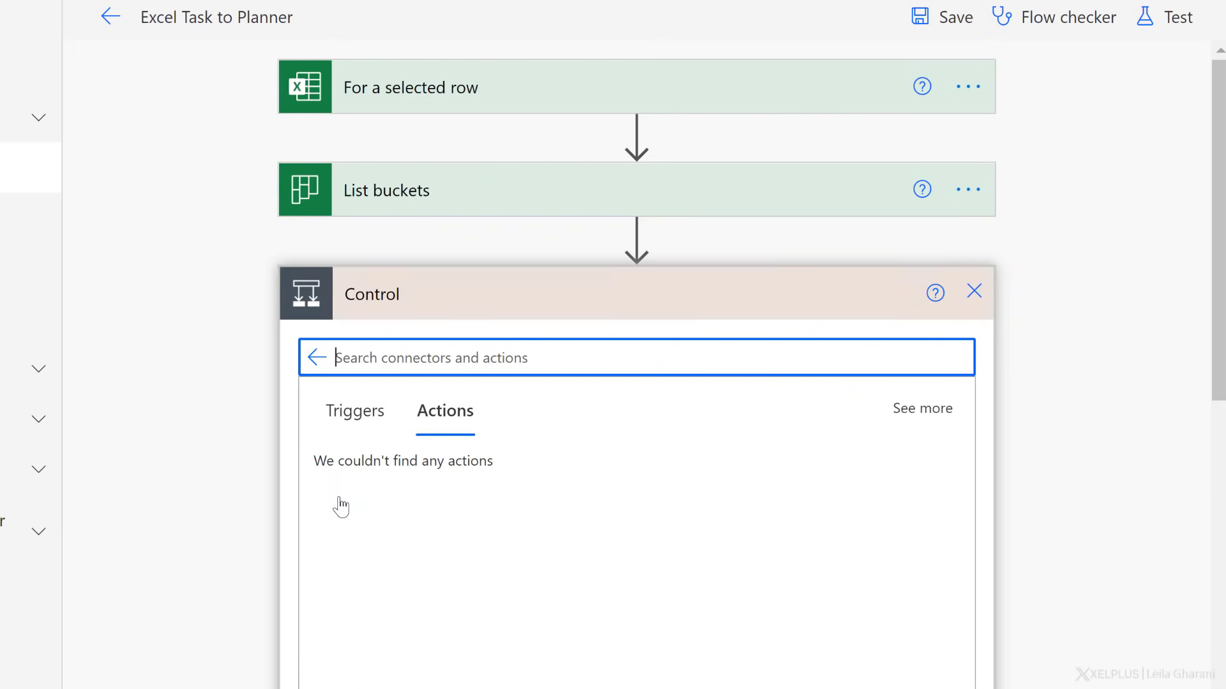
pyautogui.scroll(-3, 456, 431)
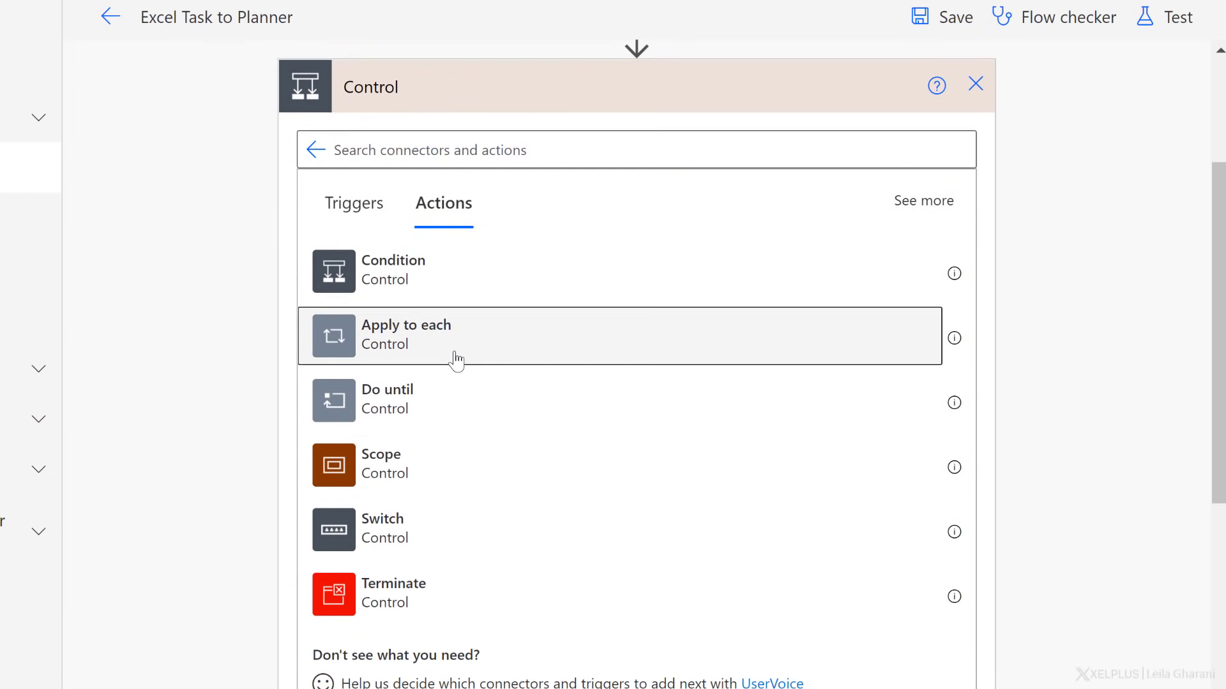
pyautogui.click(457, 355)
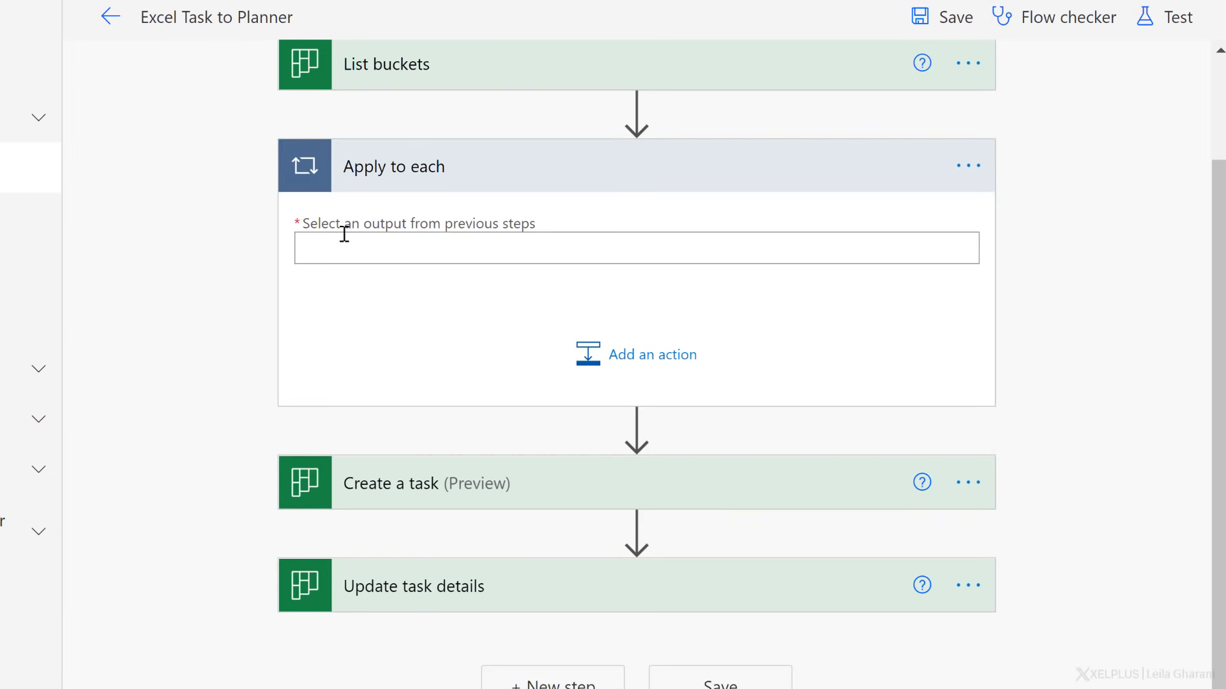
pyautogui.scroll(3, 404, 230)
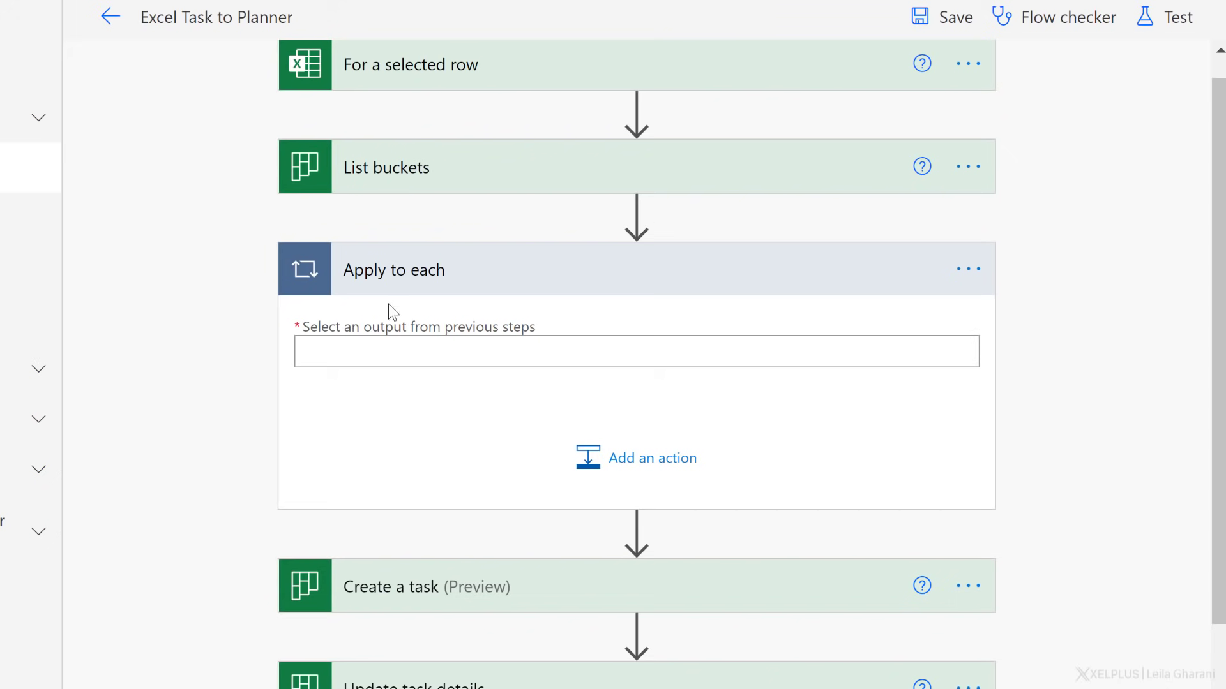
pyautogui.click(371, 357)
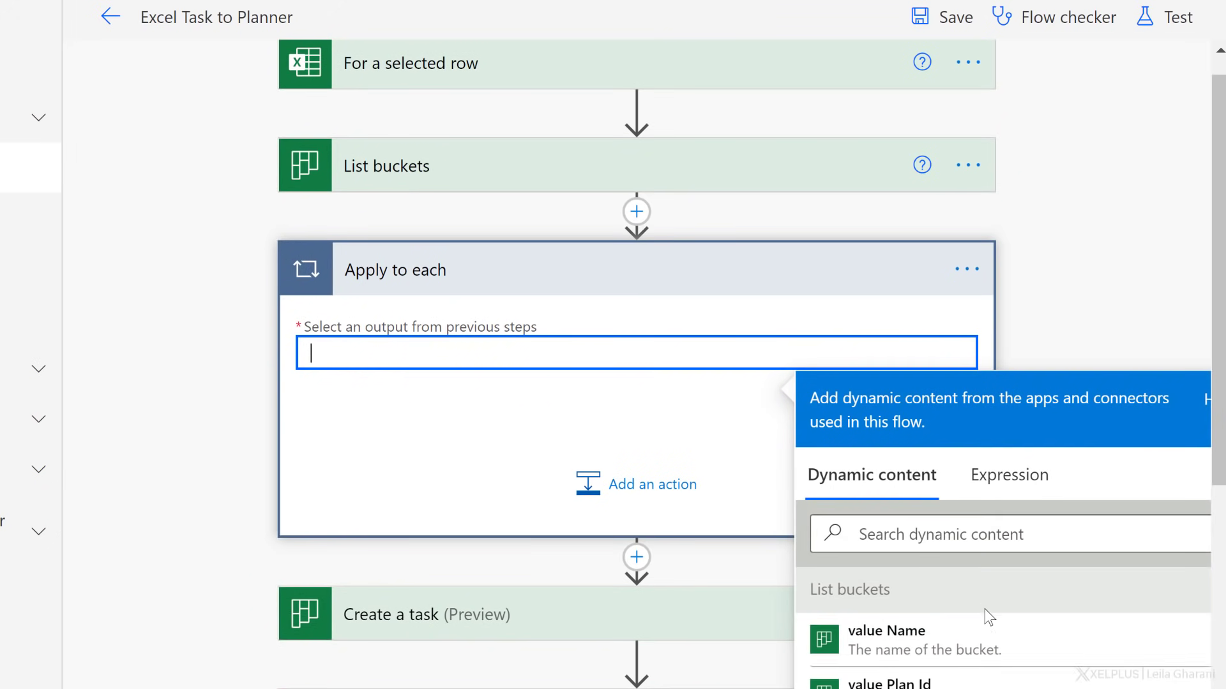
pyautogui.scroll(-4, 968, 623)
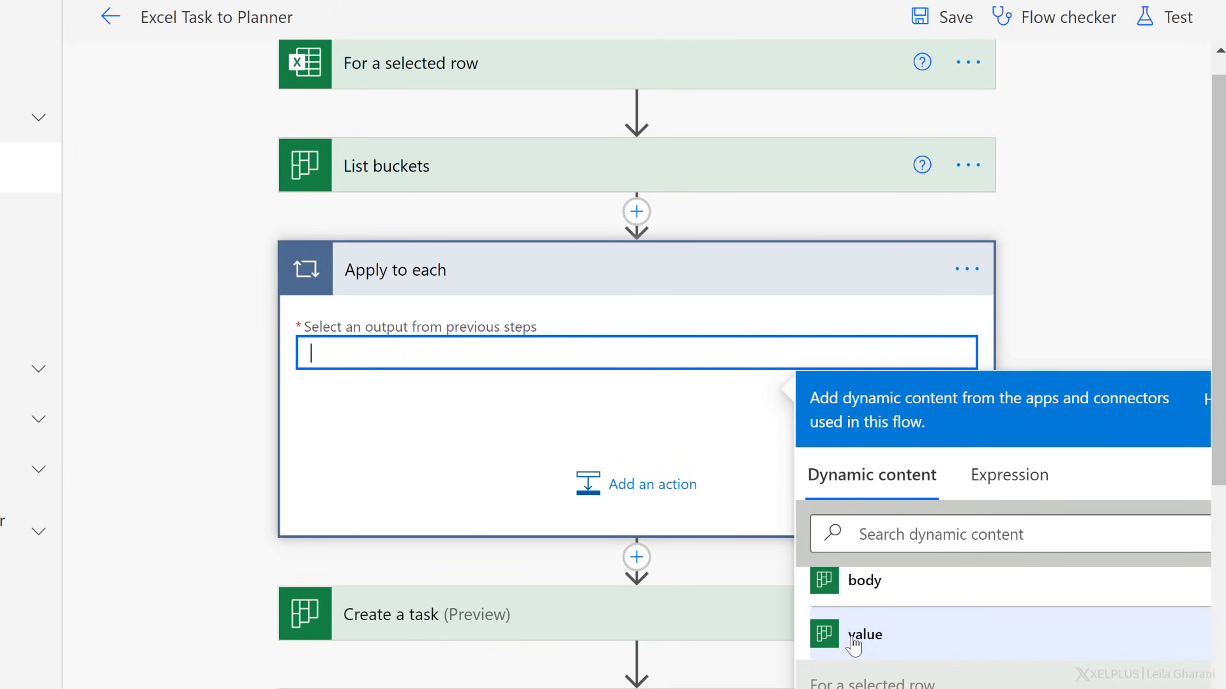
pyautogui.click(865, 635)
pyautogui.click(348, 497)
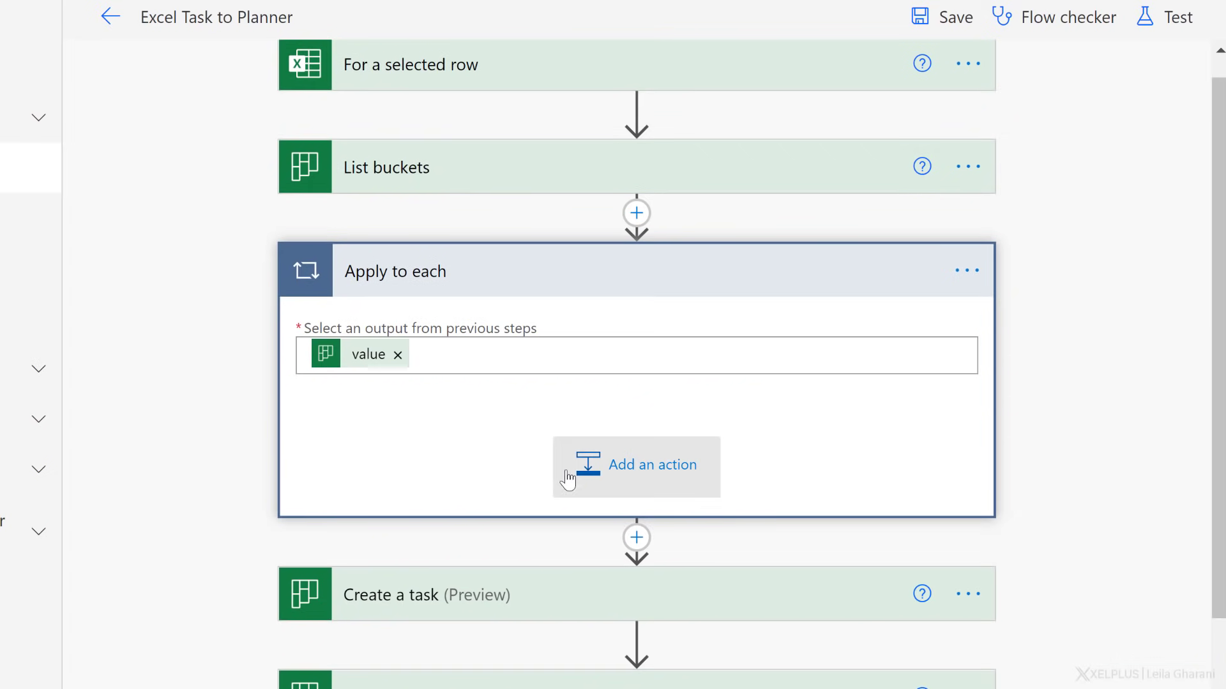
# Add a Condition control inside the Apply to each loop
pyautogui.click(613, 465)
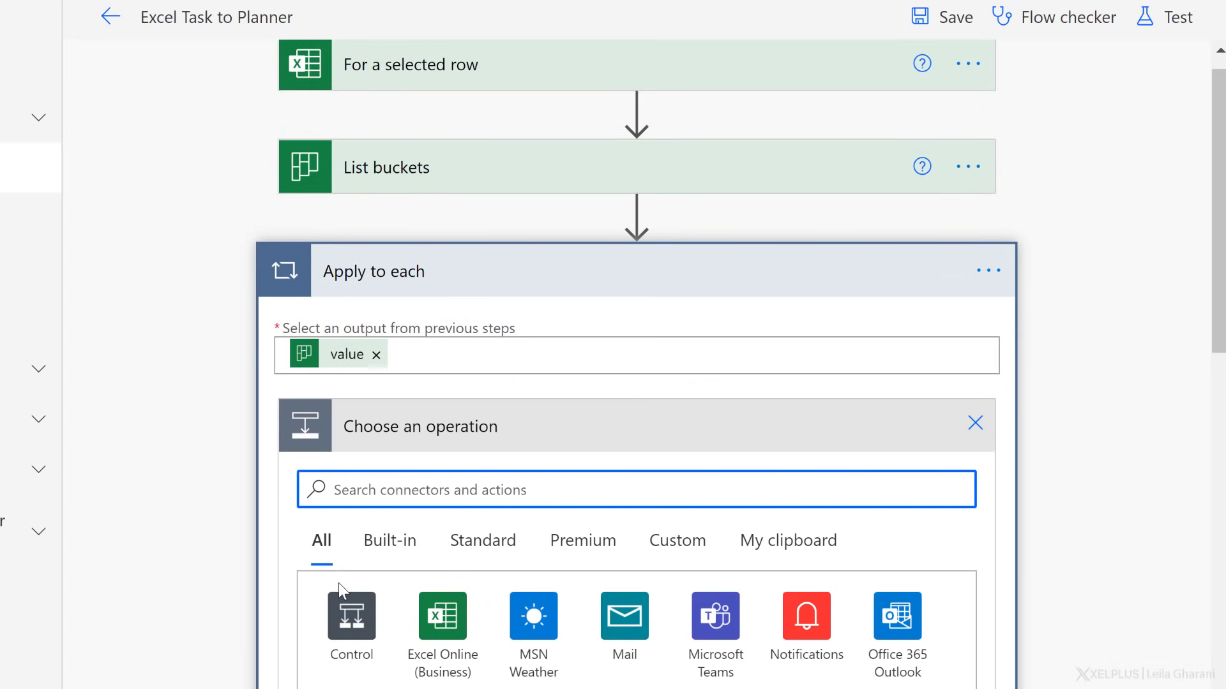
pyautogui.click(352, 616)
pyautogui.scroll(-1, 347, 556)
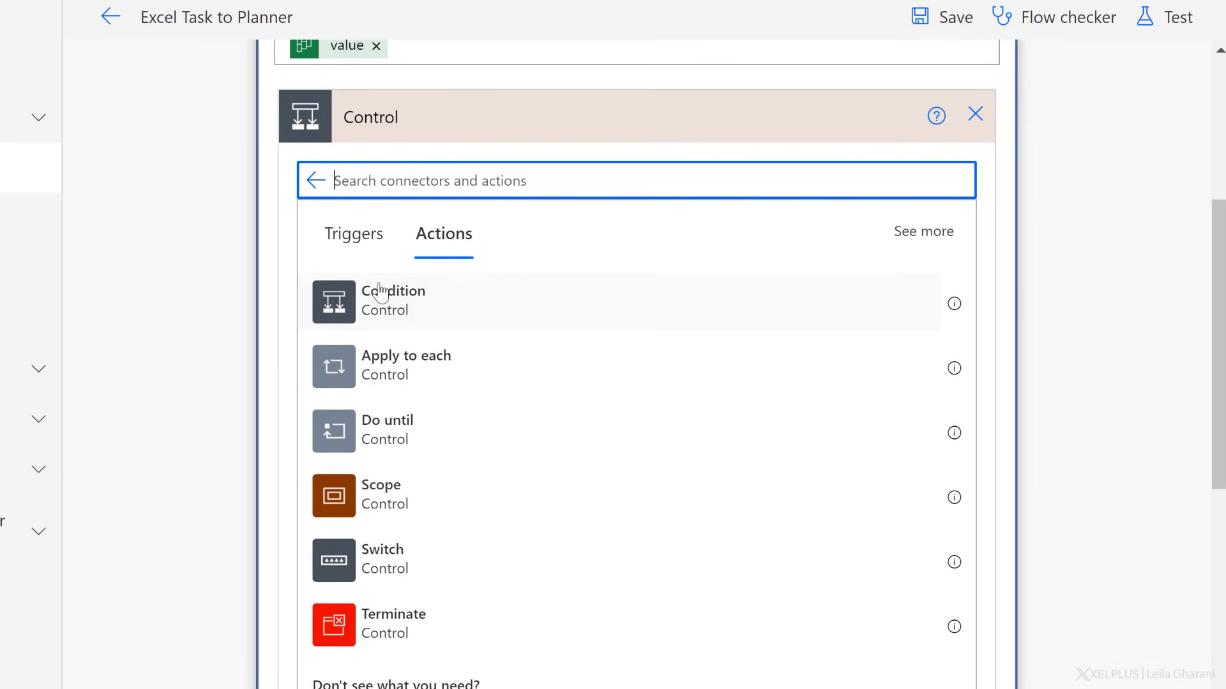
pyautogui.click(377, 303)
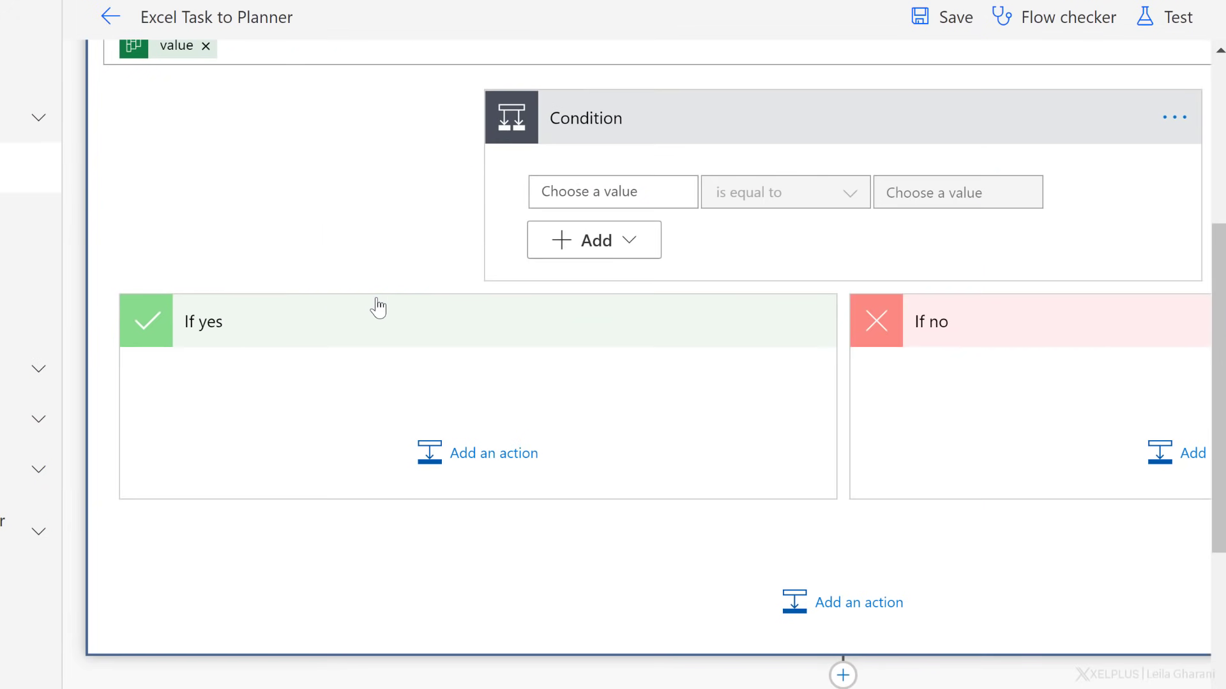
# Make the condition compare the Excel Input to the bucket's value Name
pyautogui.click(602, 190)
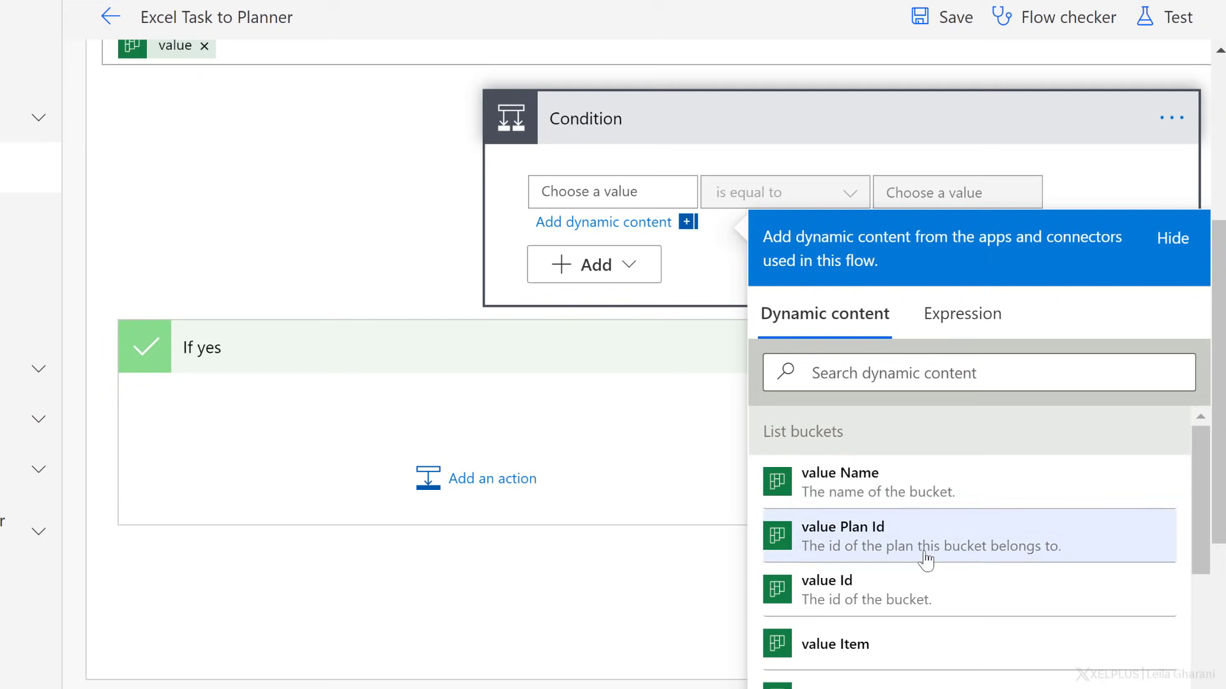
pyautogui.scroll(-5, 925, 546)
pyautogui.scroll(-2, 925, 561)
pyautogui.click(812, 502)
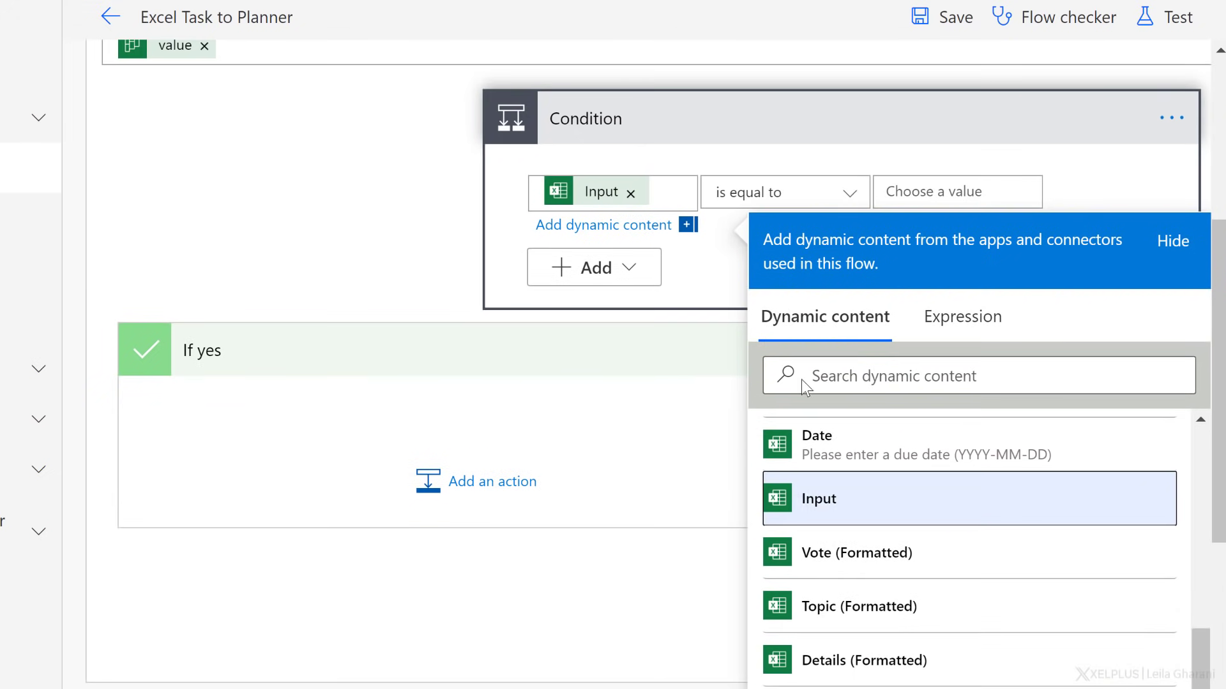
pyautogui.click(916, 190)
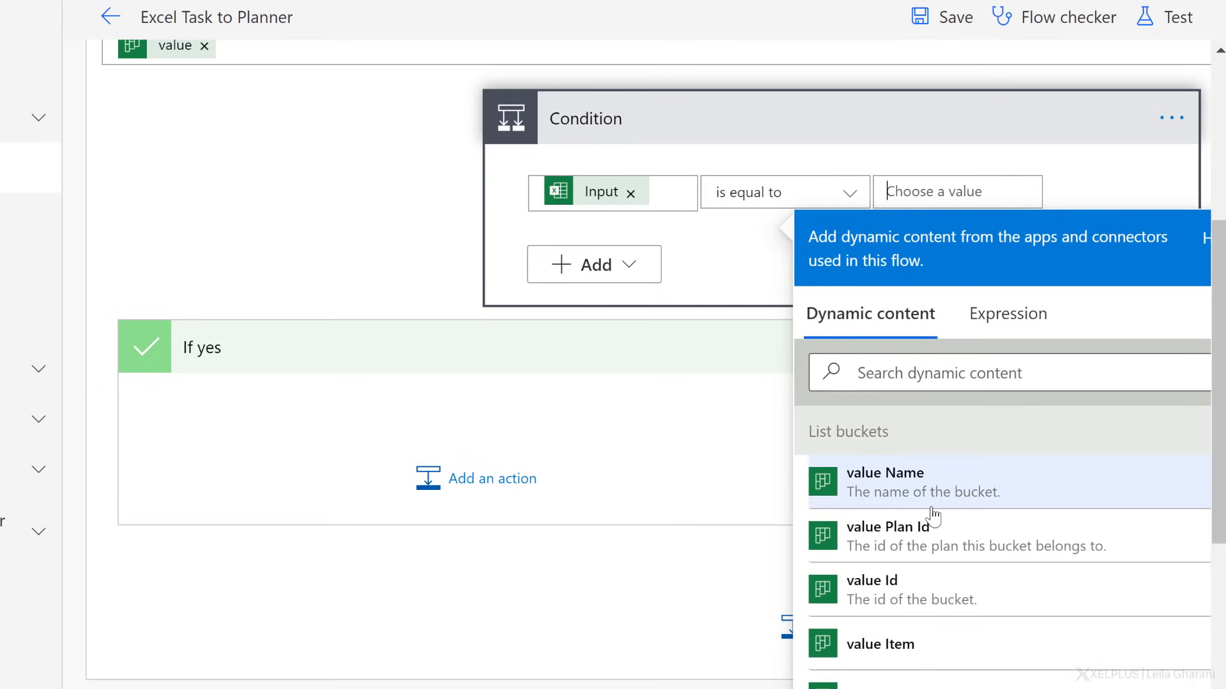
pyautogui.click(919, 483)
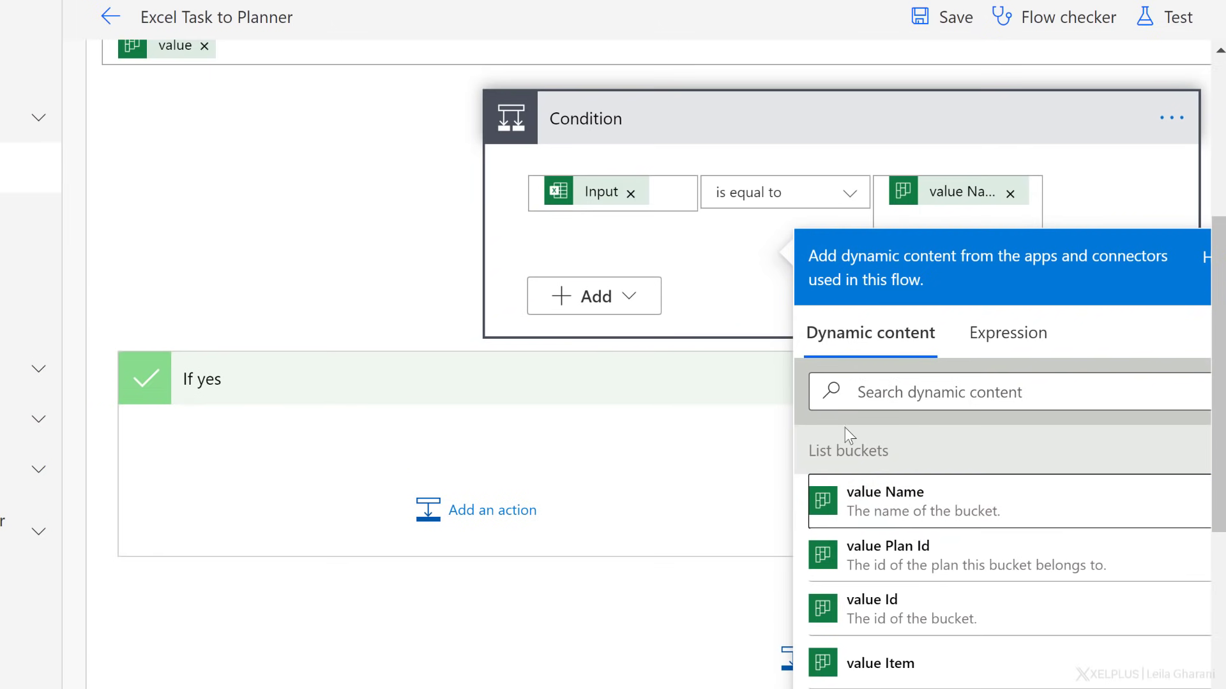
pyautogui.click(340, 193)
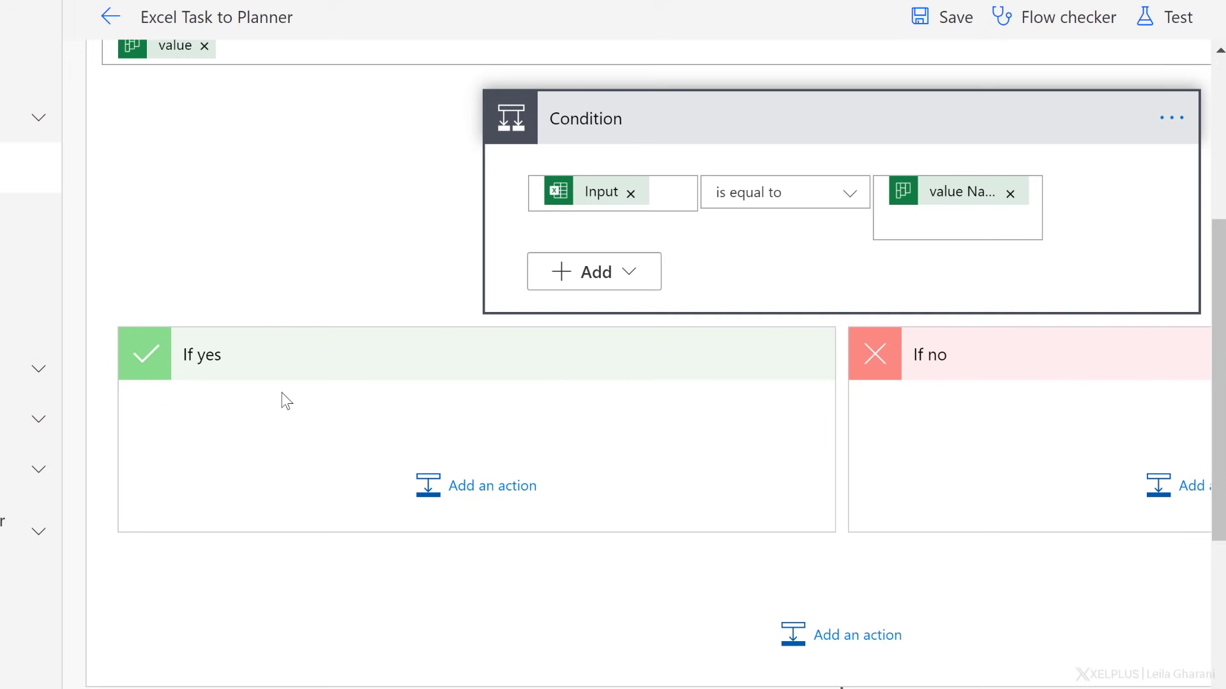
# Add a Set variable action to the If yes branch
pyautogui.click(488, 485)
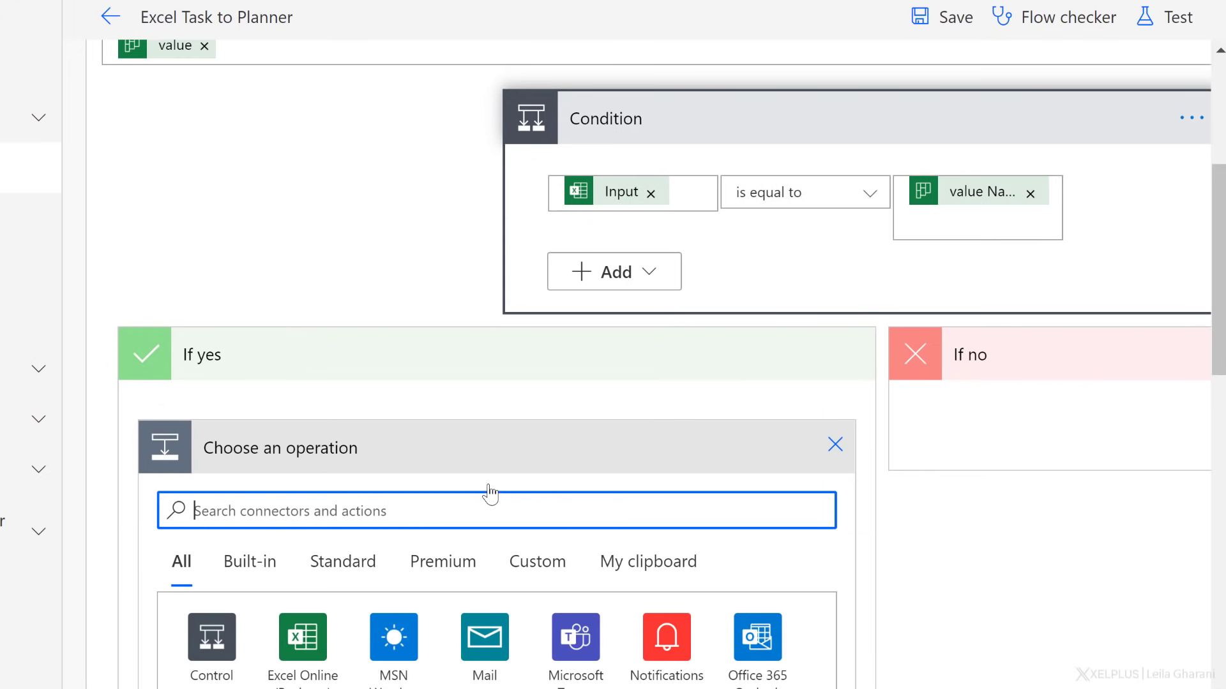
pyautogui.write('vari')
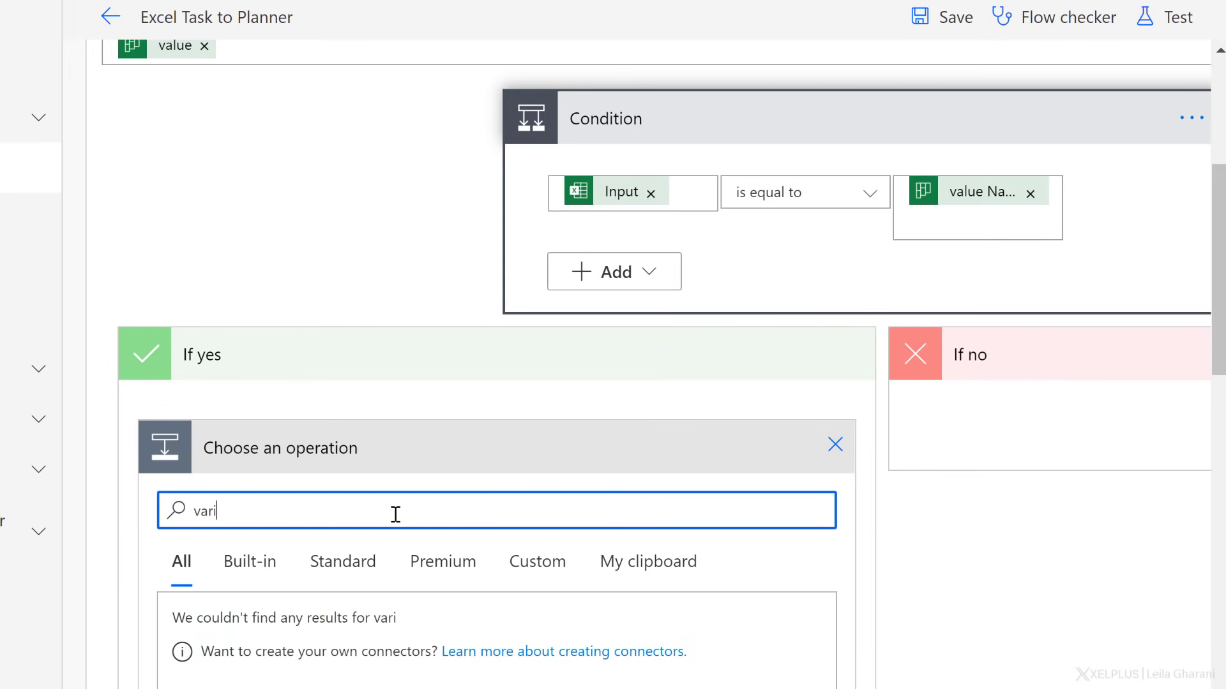
pyautogui.write('abl')
pyautogui.scroll(-2, 285, 522)
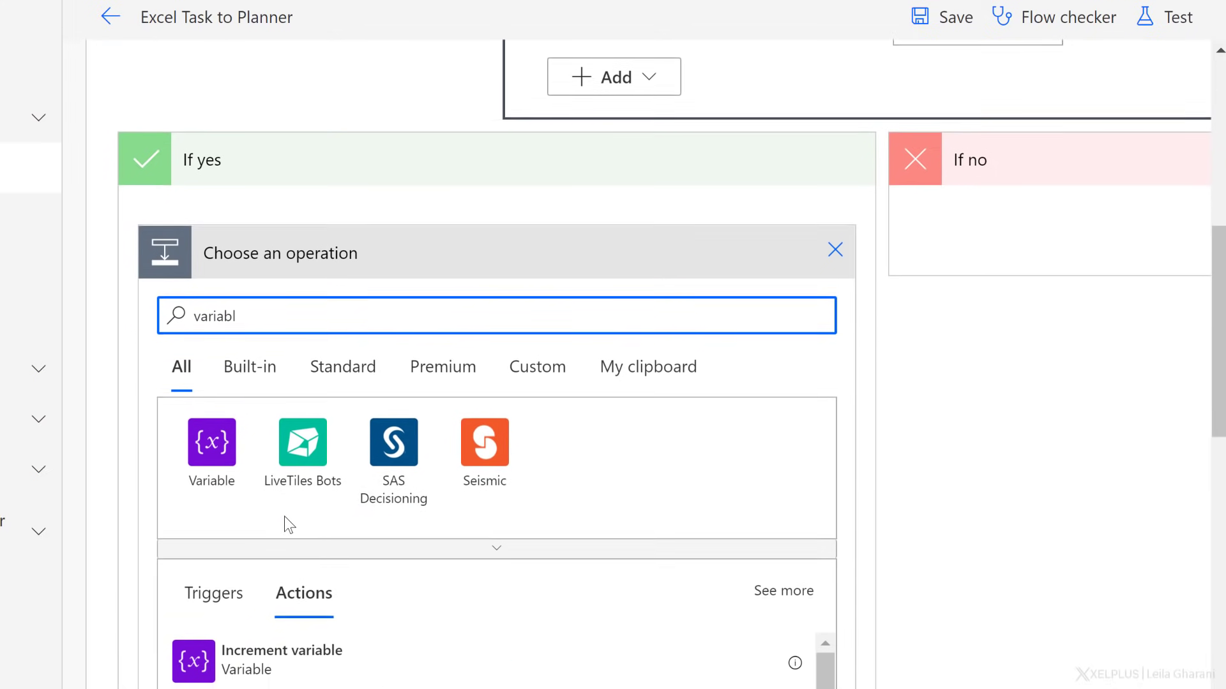
pyautogui.click(212, 445)
pyautogui.scroll(-3, 221, 460)
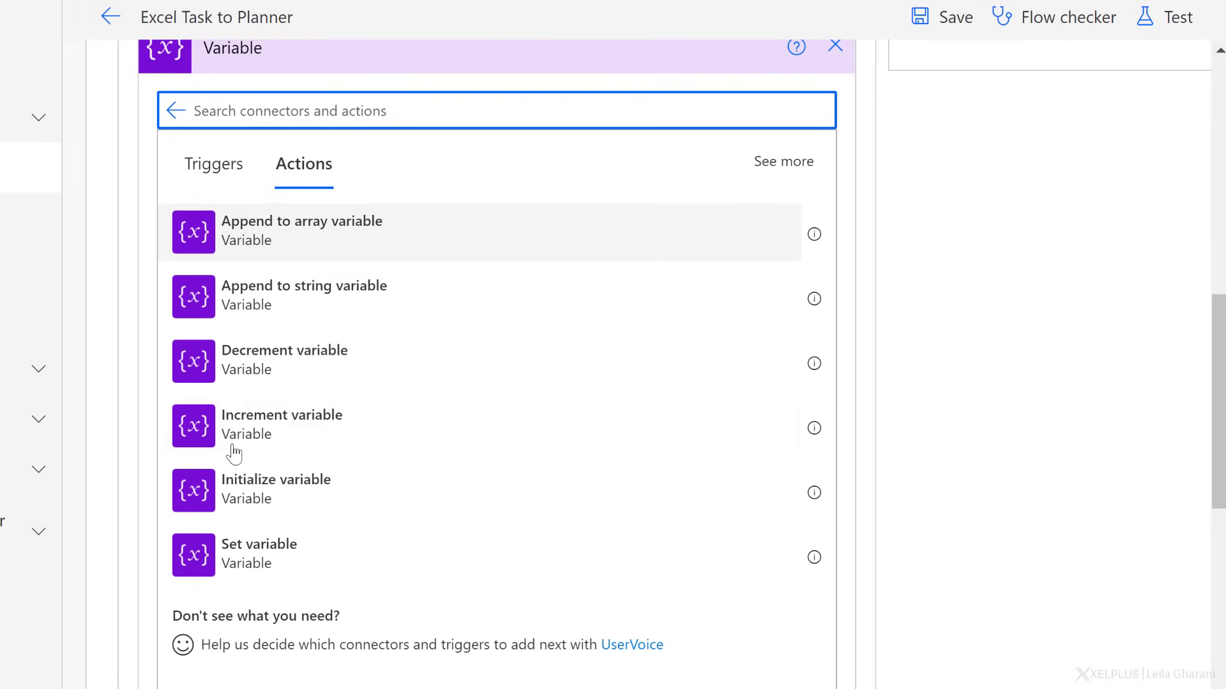
pyautogui.click(274, 555)
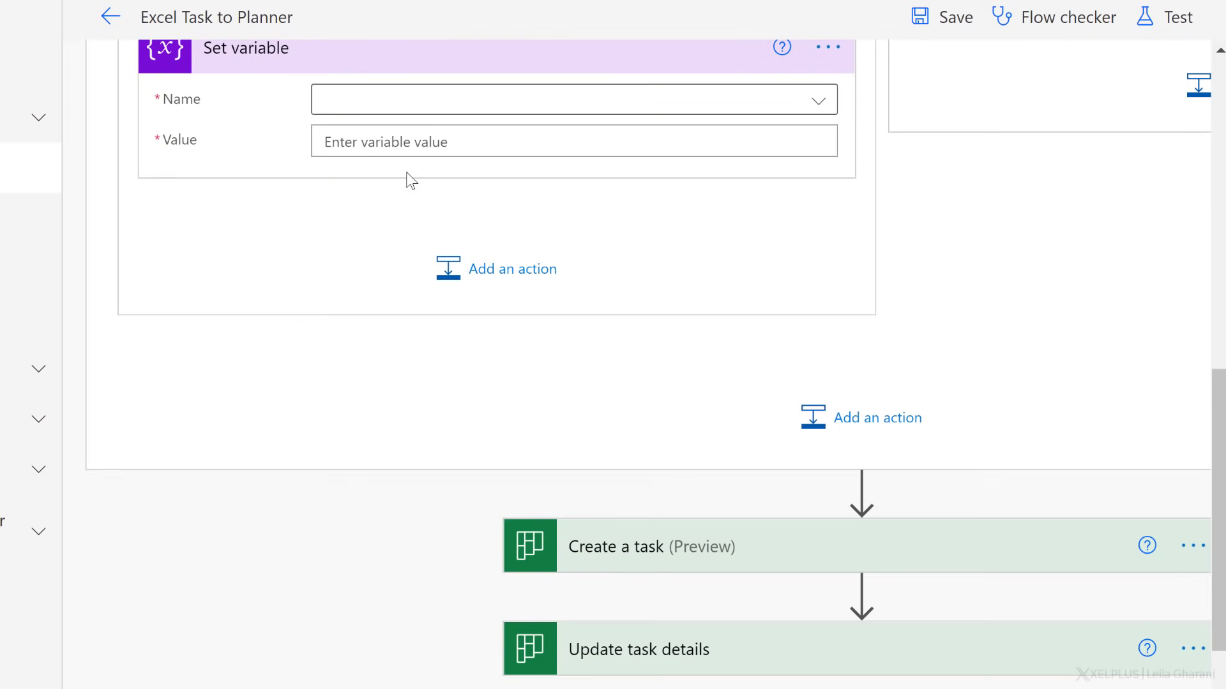
pyautogui.scroll(2, 407, 177)
# Fill its Value with the bucket's value Id; the variable name list is still empty
pyautogui.click(383, 241)
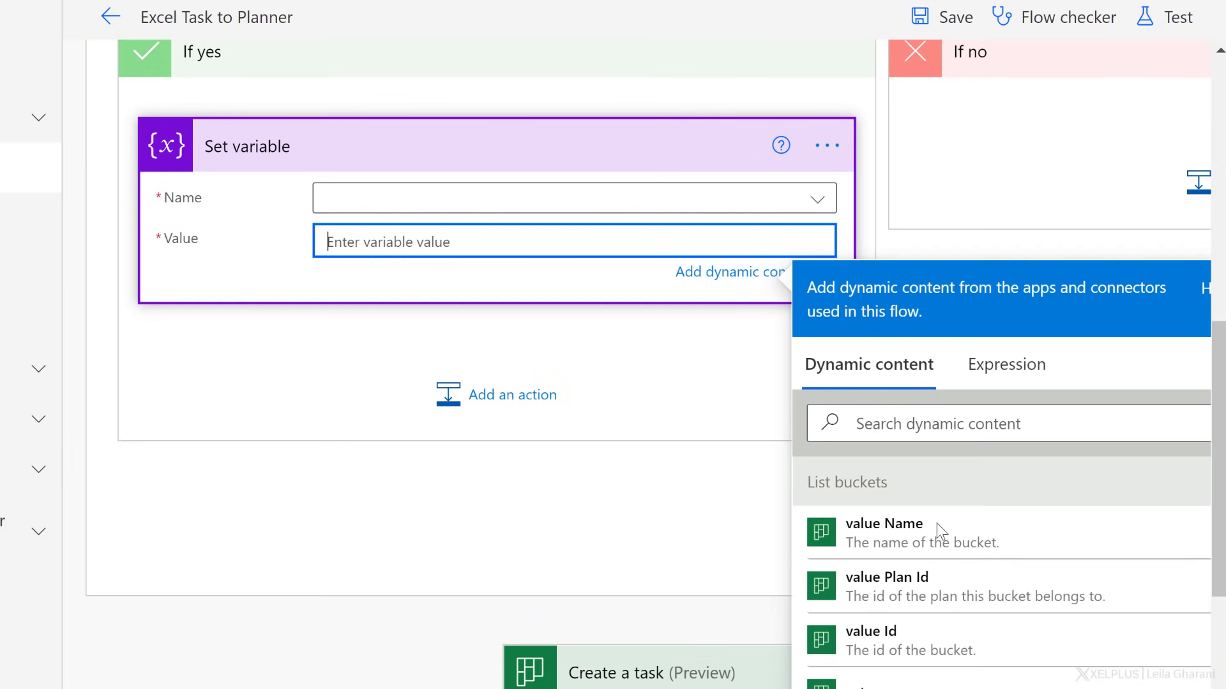
pyautogui.click(879, 650)
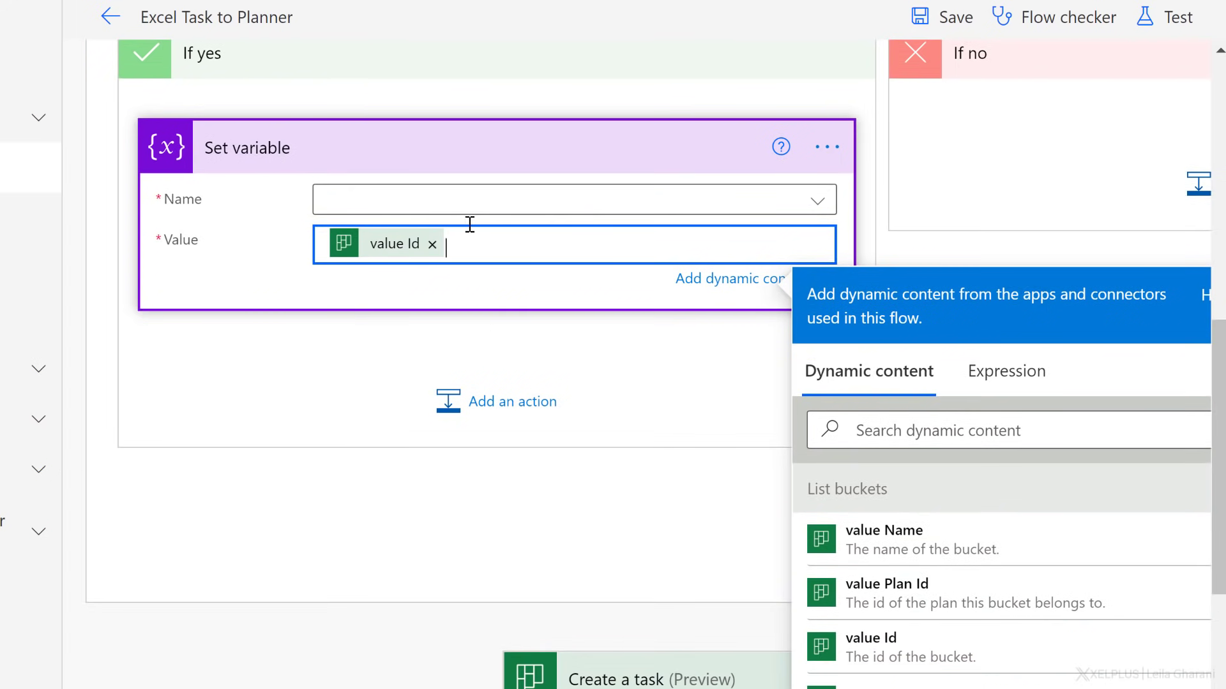
pyautogui.click(469, 201)
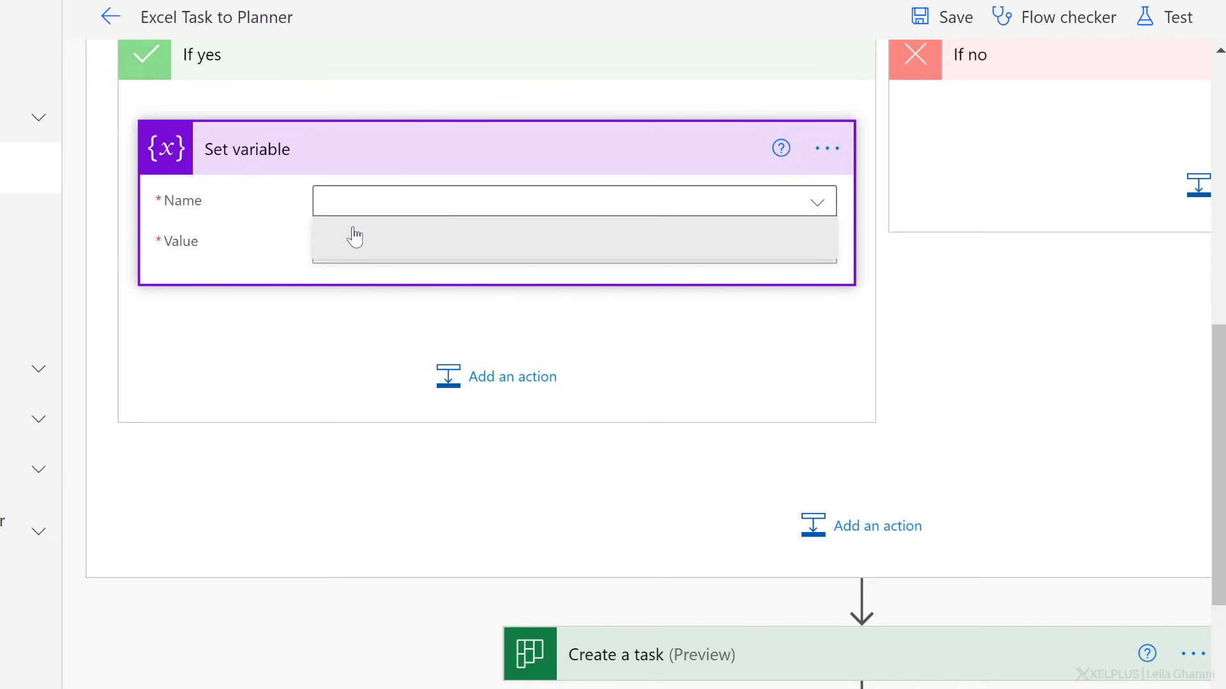
pyautogui.click(353, 198)
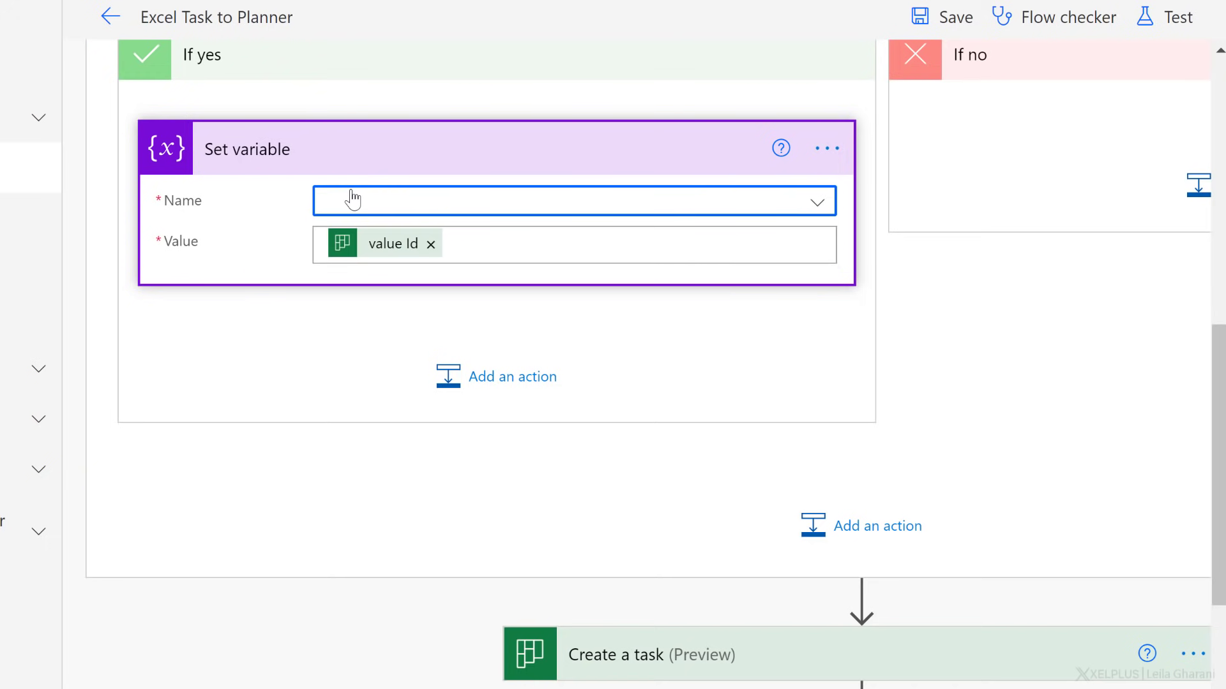
pyautogui.scroll(6, 384, 230)
pyautogui.scroll(6, 383, 231)
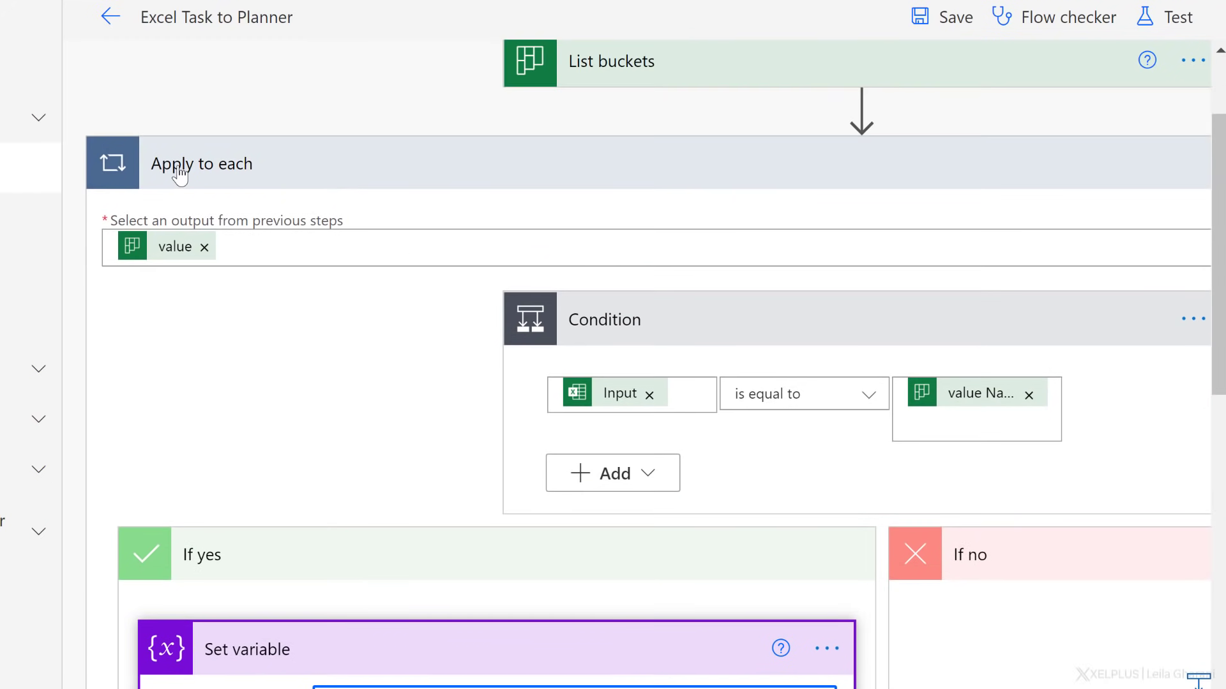
pyautogui.moveTo(861, 108)
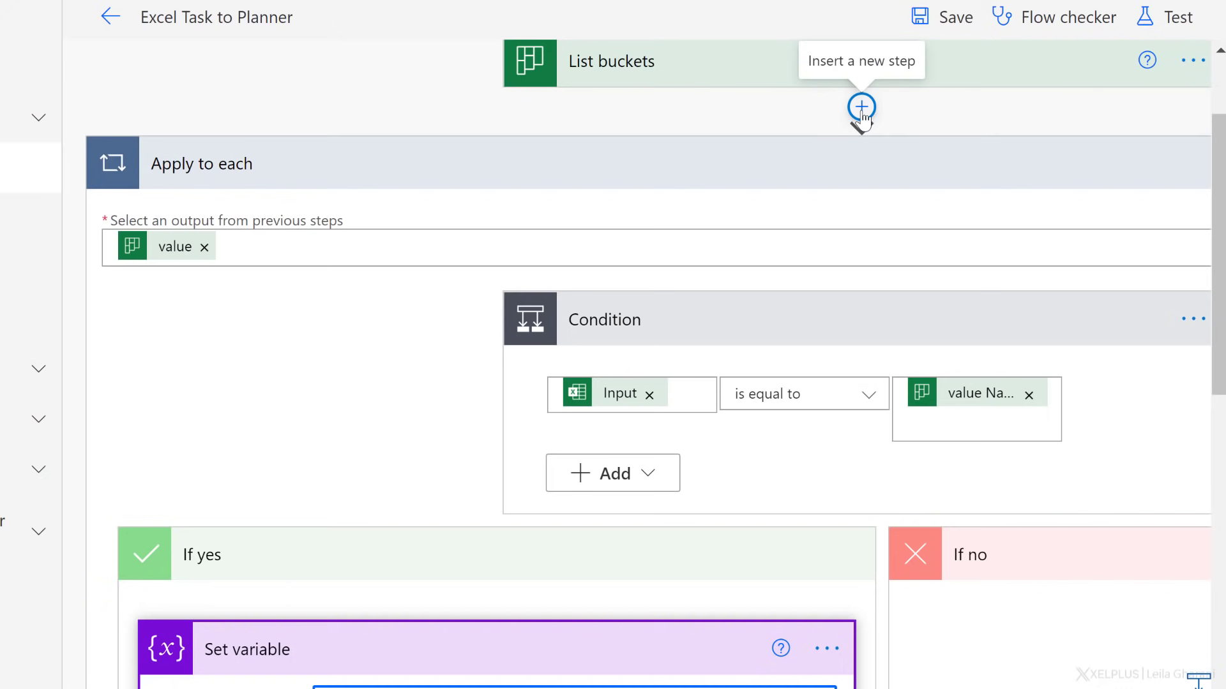
# Insert an Initialize variable step between List buckets and Apply to each
pyautogui.click(862, 108)
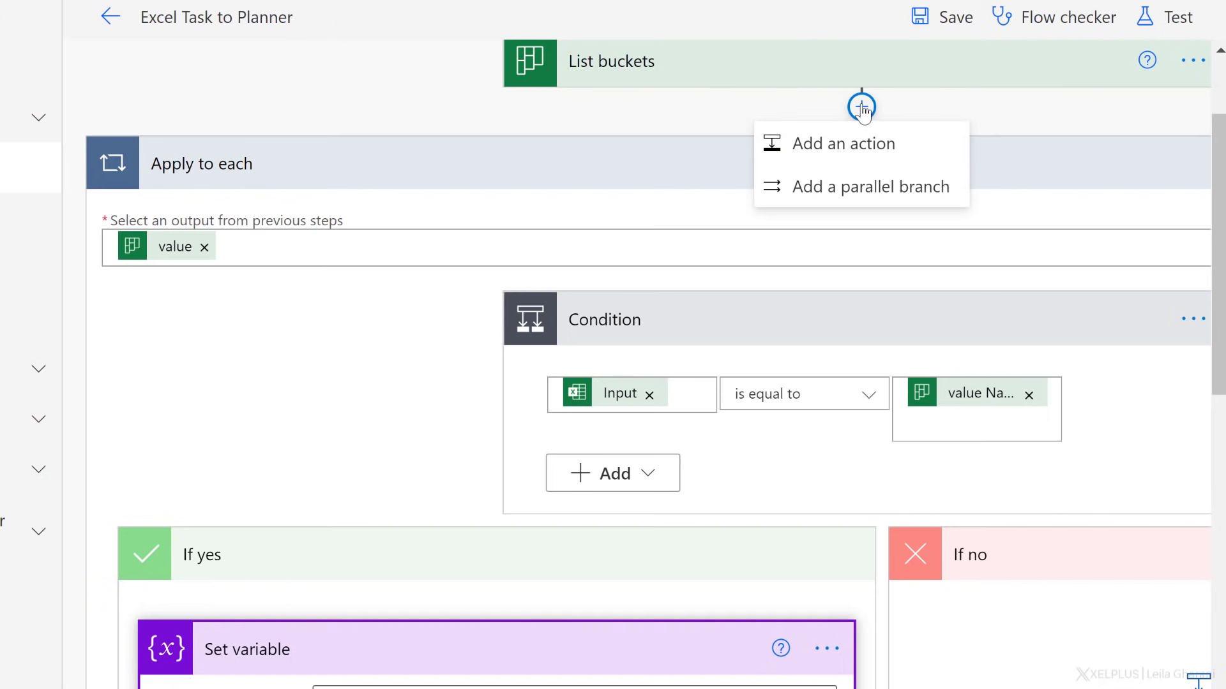
pyautogui.click(837, 145)
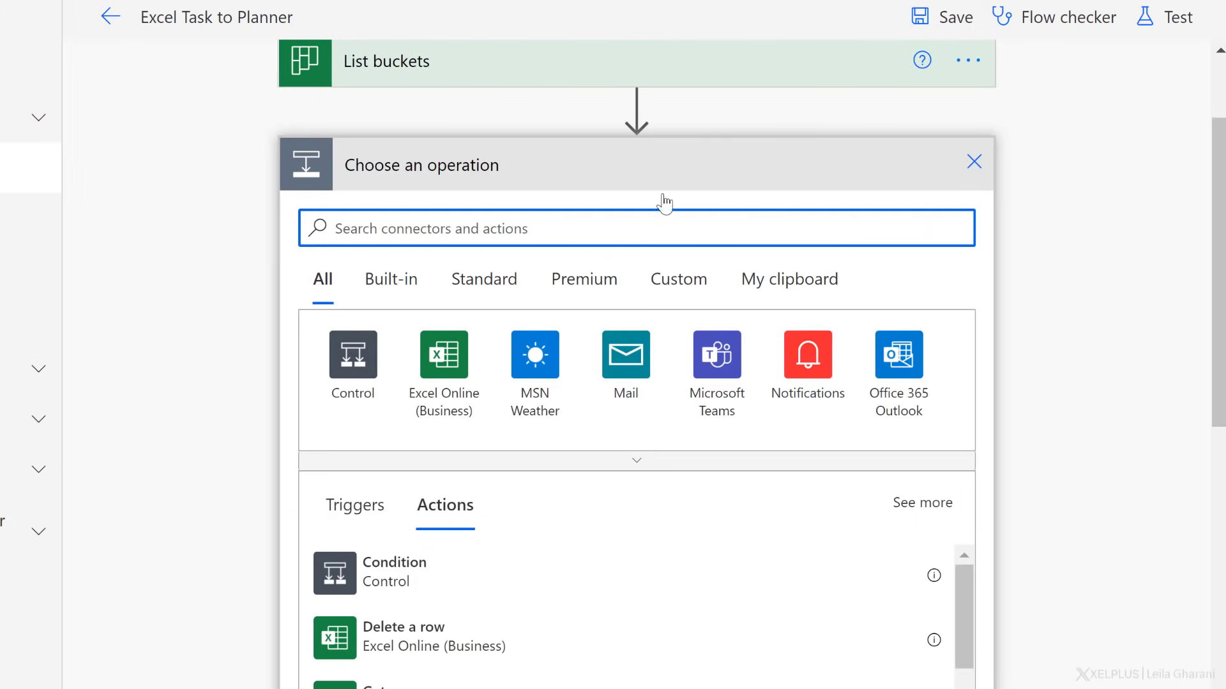
pyautogui.write('varia')
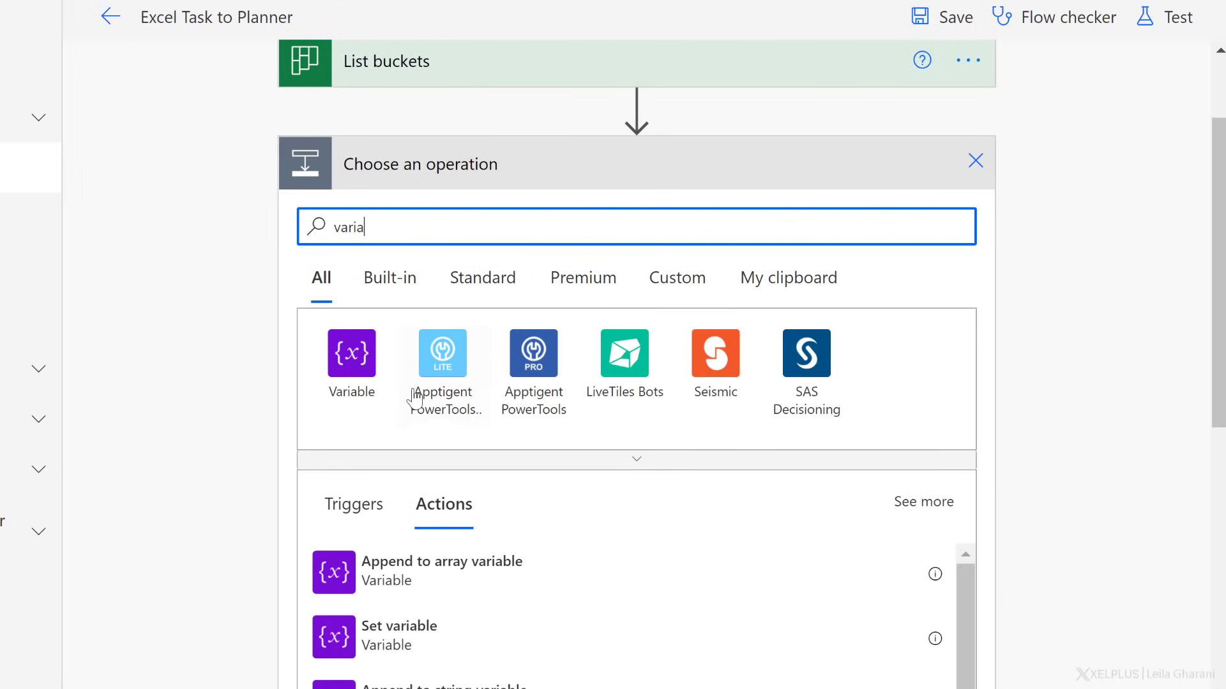
pyautogui.scroll(-3, 435, 575)
pyautogui.scroll(-2, 446, 603)
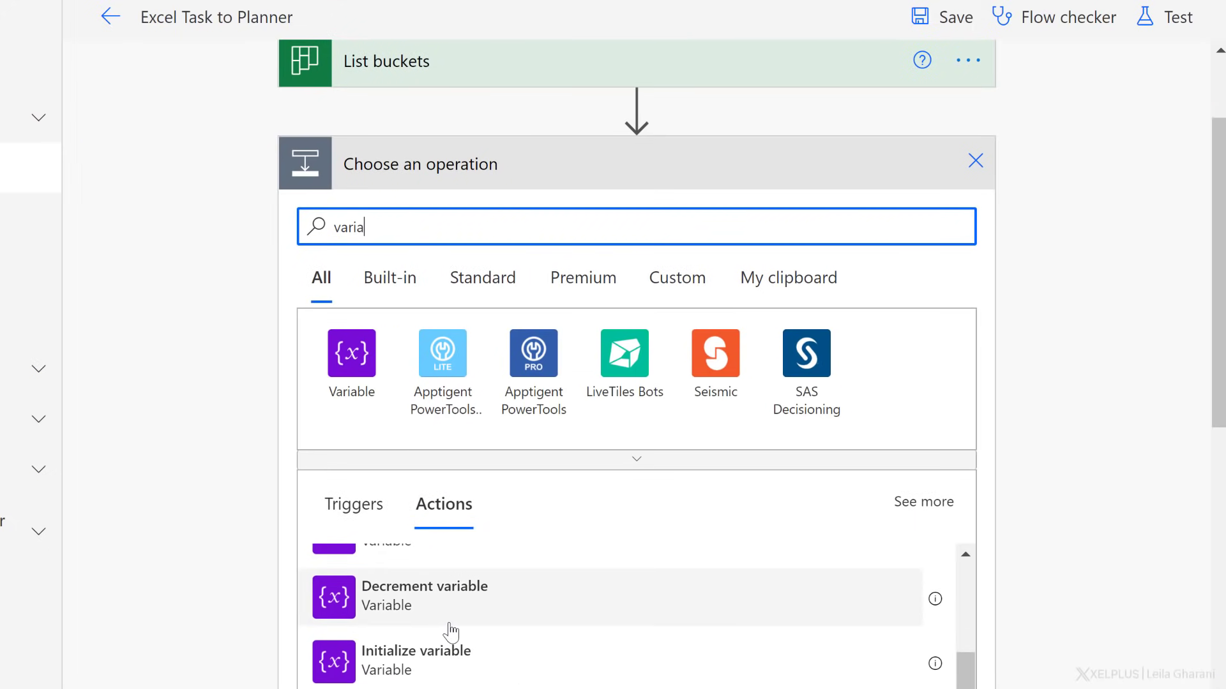
pyautogui.scroll(-1, 453, 630)
pyautogui.click(427, 593)
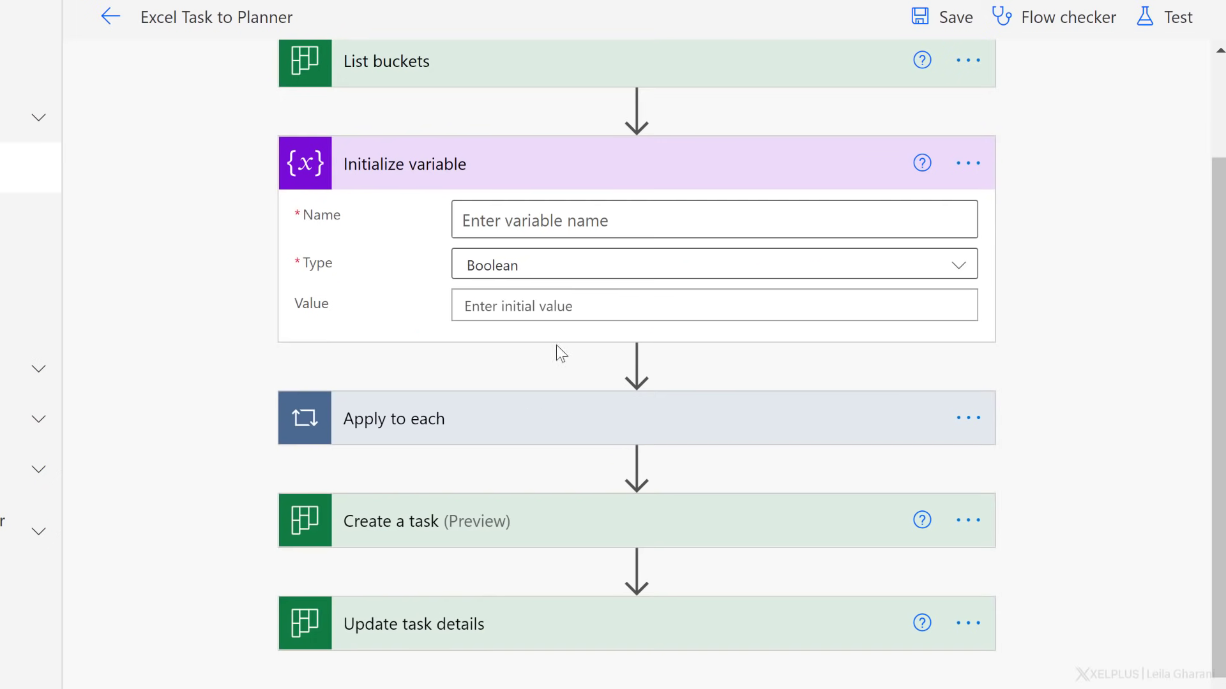
# Name the variable SelectBucket and begin choosing its String type
pyautogui.click(611, 221)
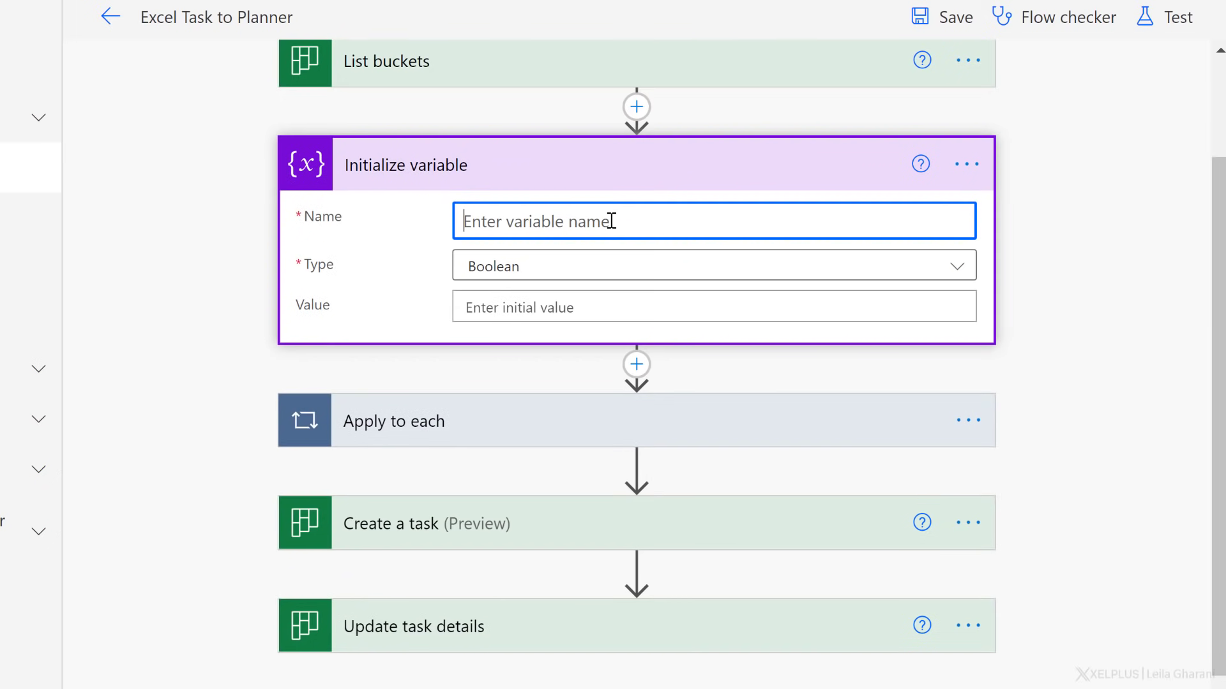
pyautogui.write('SelectBucket')
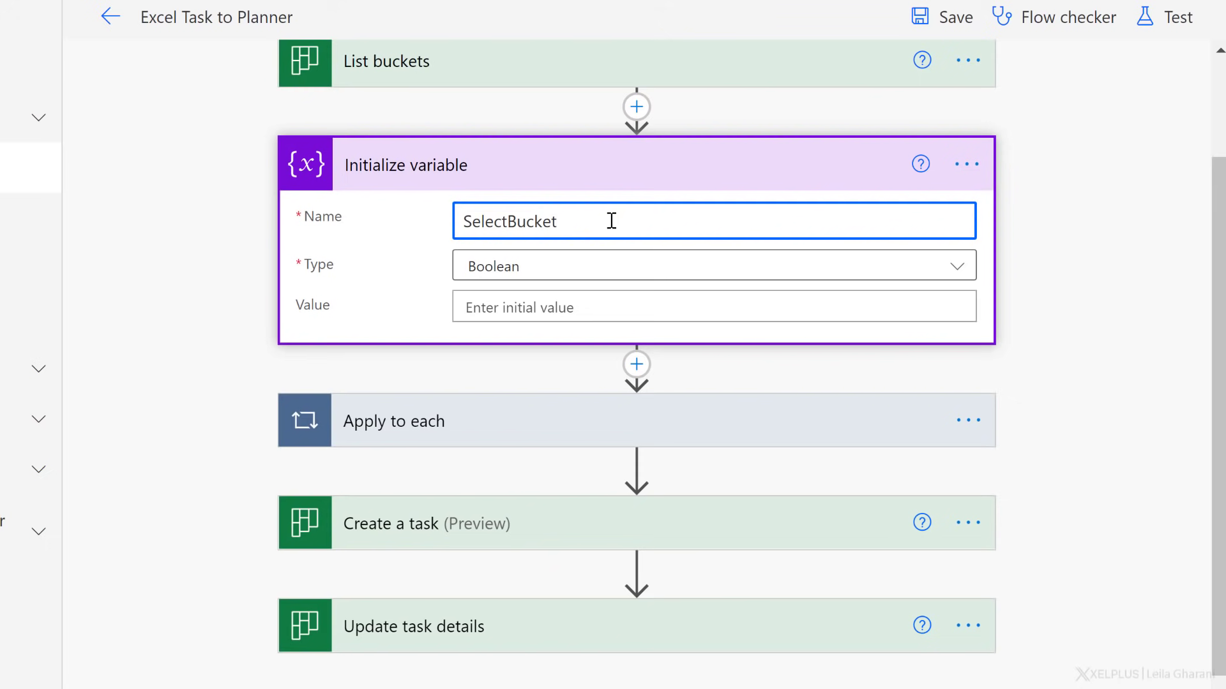
pyautogui.click(572, 266)
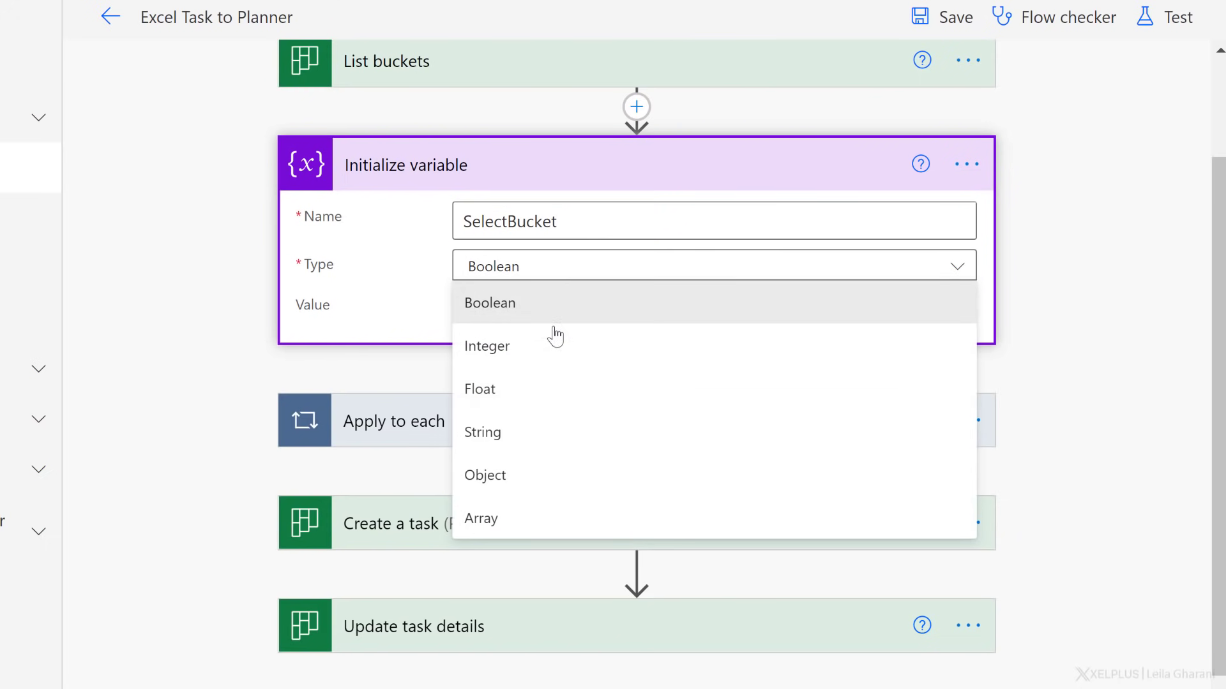
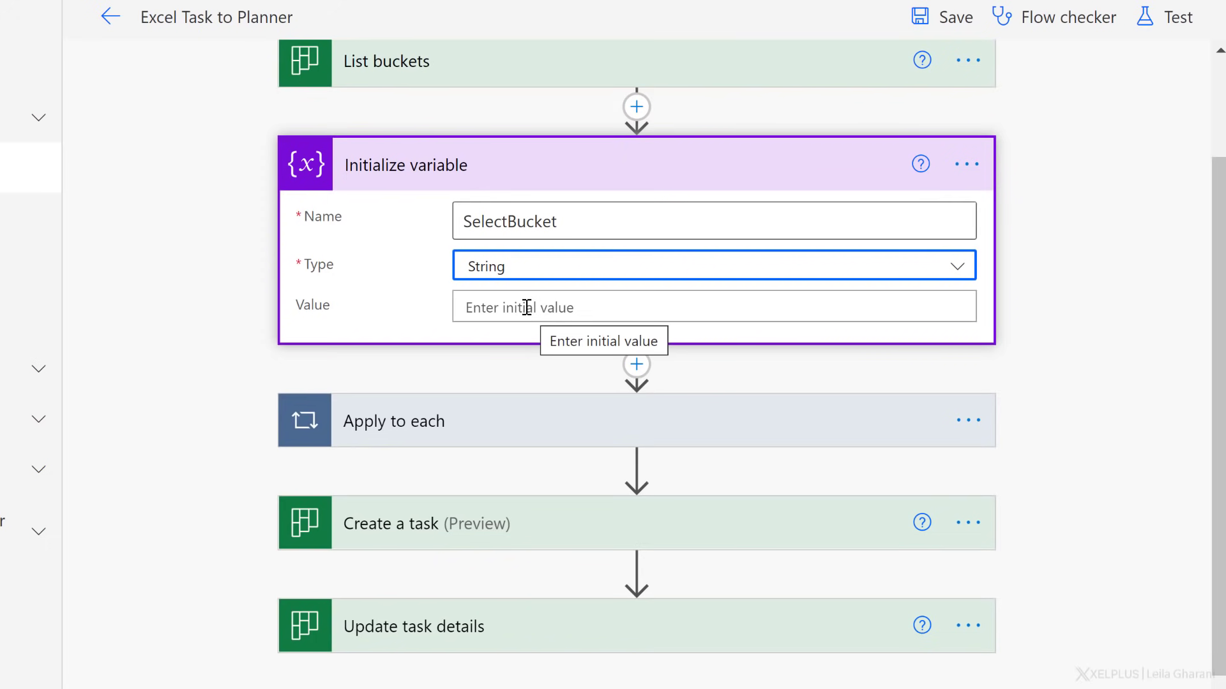
# Expand the loop and condition, then choose SelectBucket as the variable set in the yes branch
pyautogui.click(393, 347)
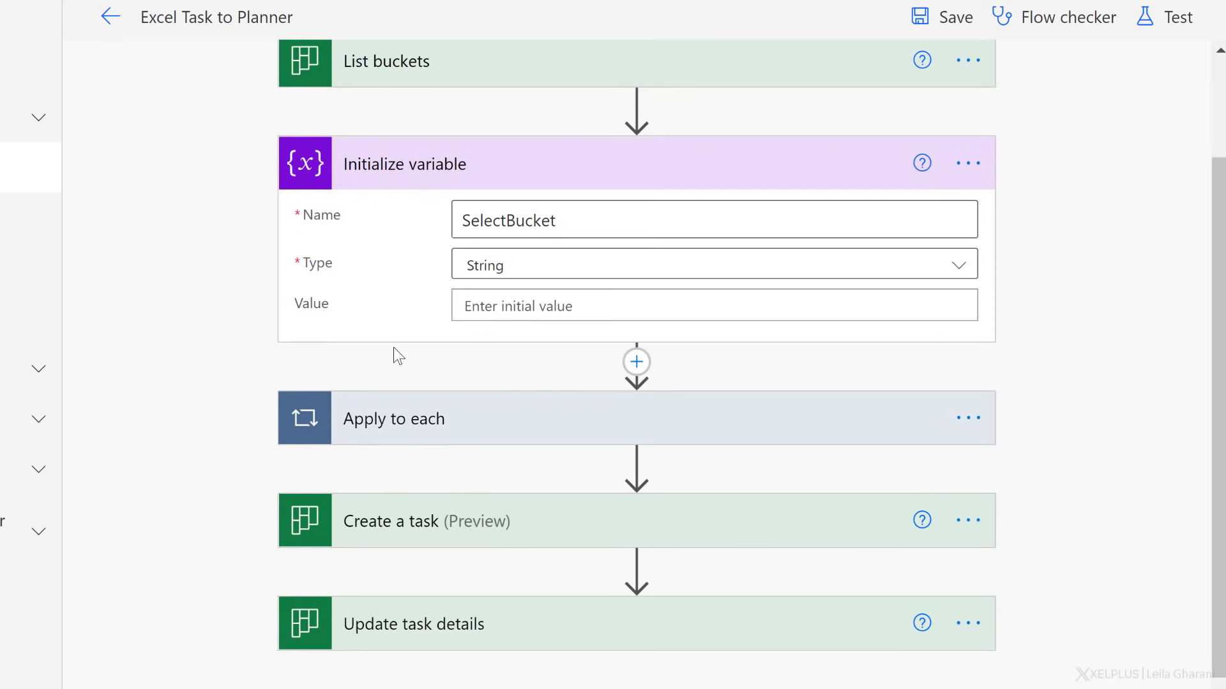
pyautogui.click(425, 422)
pyautogui.scroll(-4, 425, 422)
pyautogui.click(353, 236)
pyautogui.scroll(-1, 353, 287)
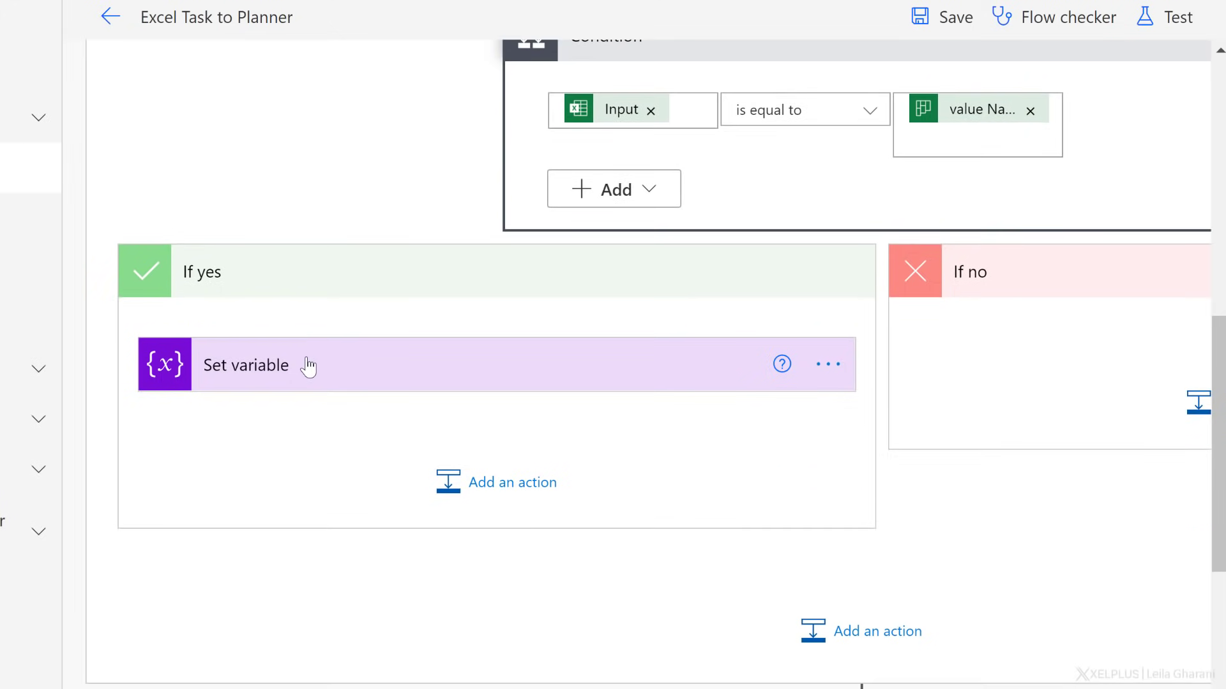
pyautogui.click(310, 364)
pyautogui.click(412, 419)
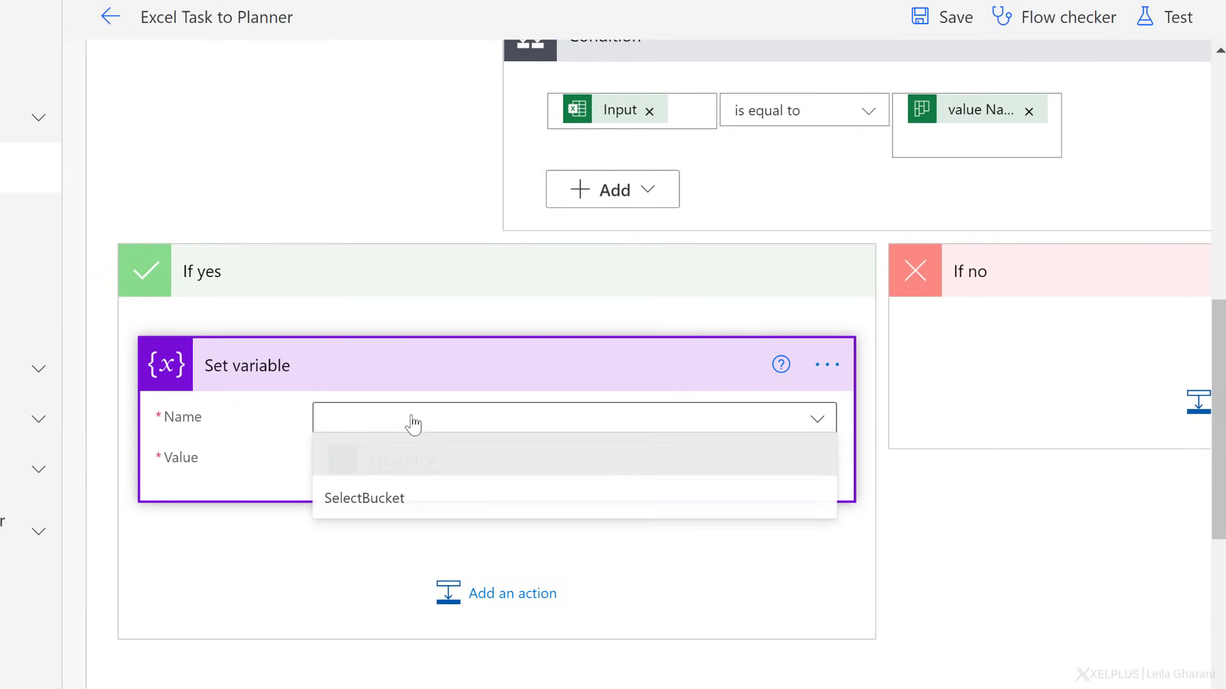
pyautogui.click(391, 498)
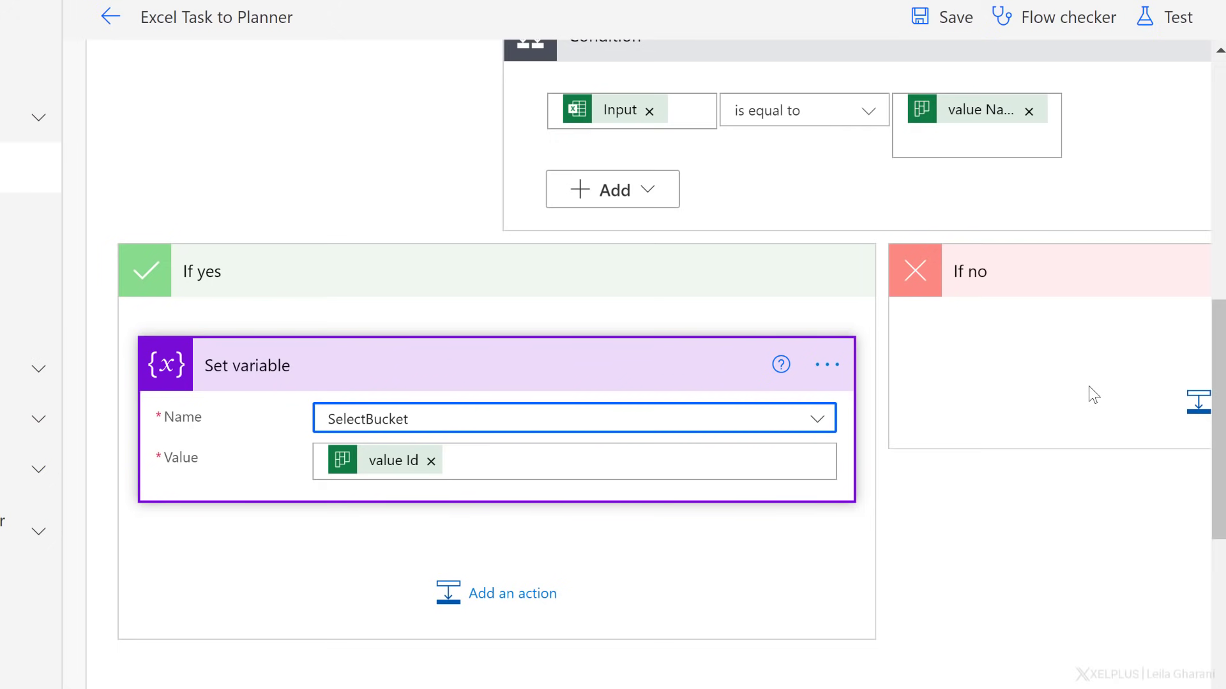
pyautogui.scroll(-5, 599, 402)
pyautogui.scroll(-3, 598, 402)
pyautogui.scroll(-2, 598, 403)
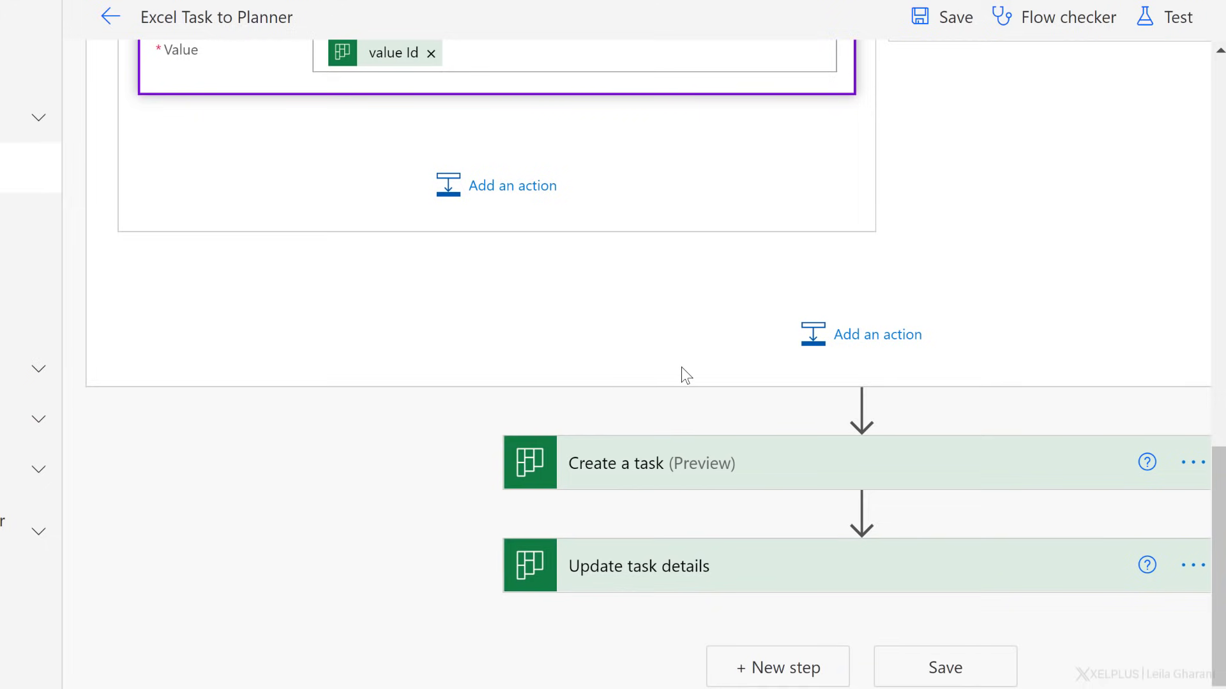
# Make Create a task use the SelectBucket variable as a custom Bucket Id, then save the flow
pyautogui.click(664, 469)
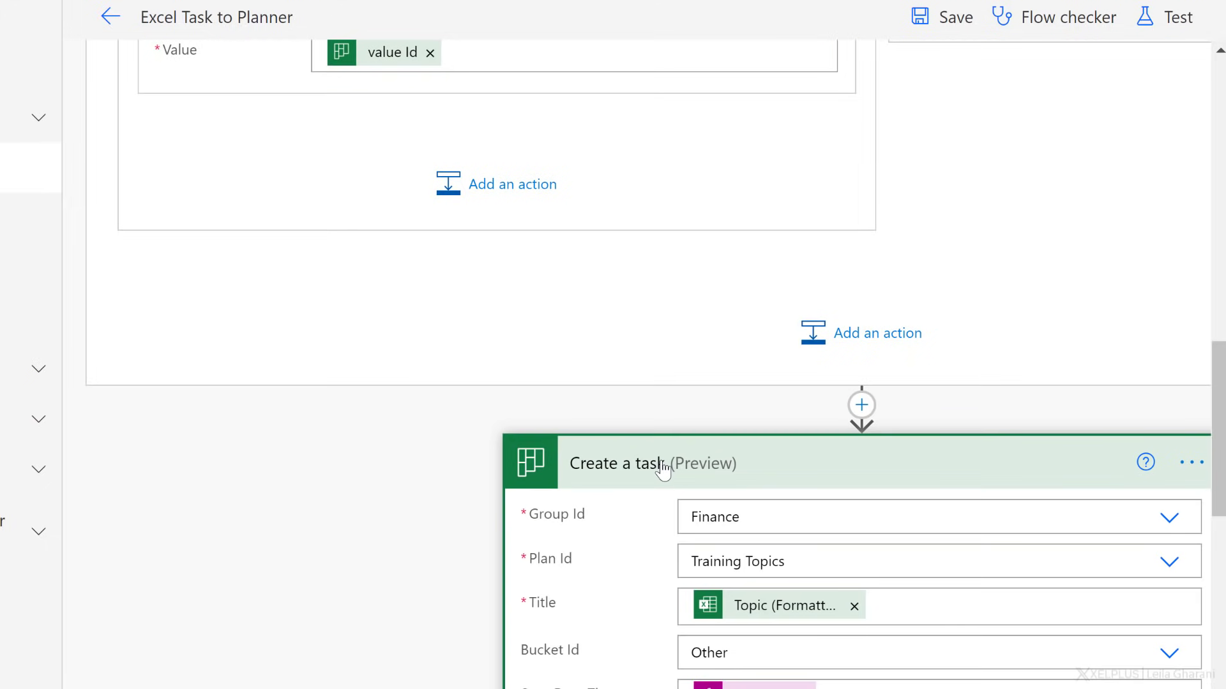
pyautogui.scroll(-3, 664, 470)
pyautogui.scroll(-3, 664, 469)
pyautogui.scroll(-2, 748, 353)
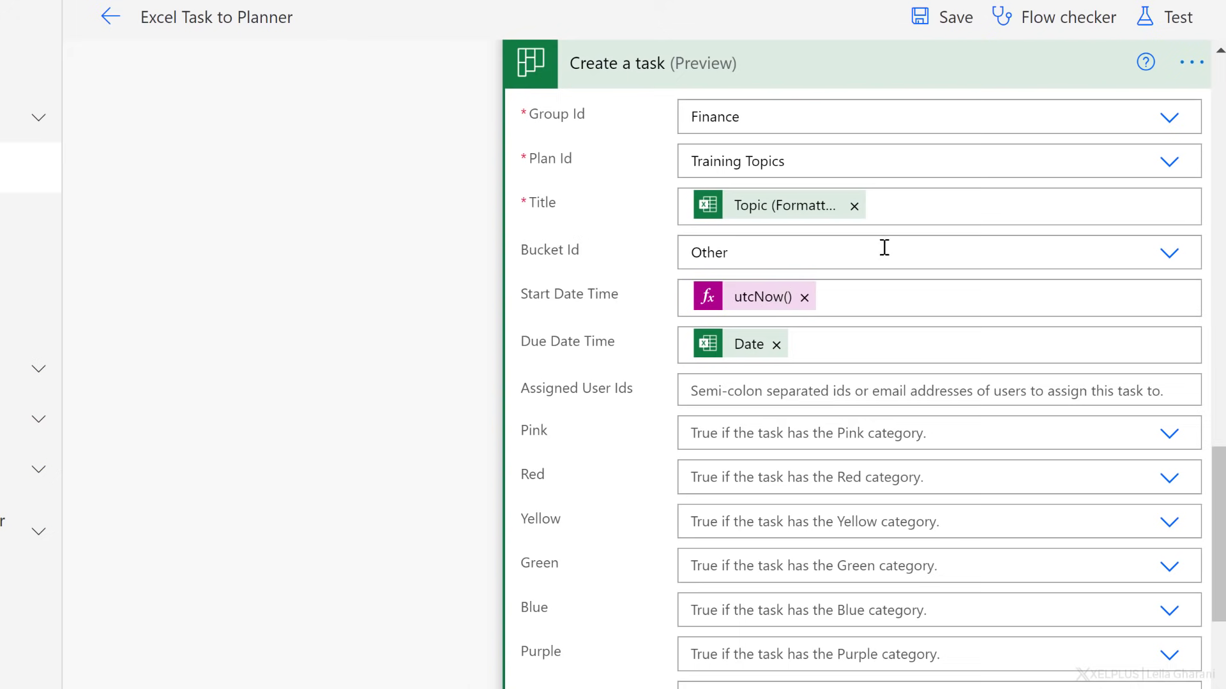
pyautogui.click(802, 252)
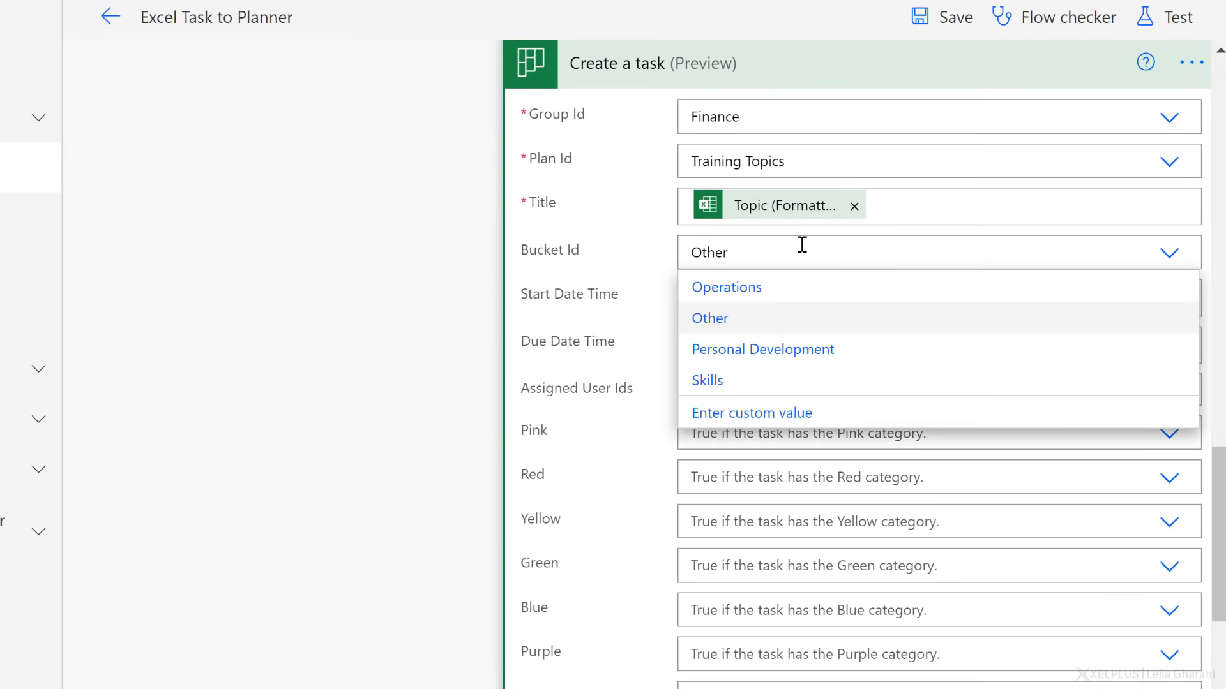
pyautogui.click(777, 414)
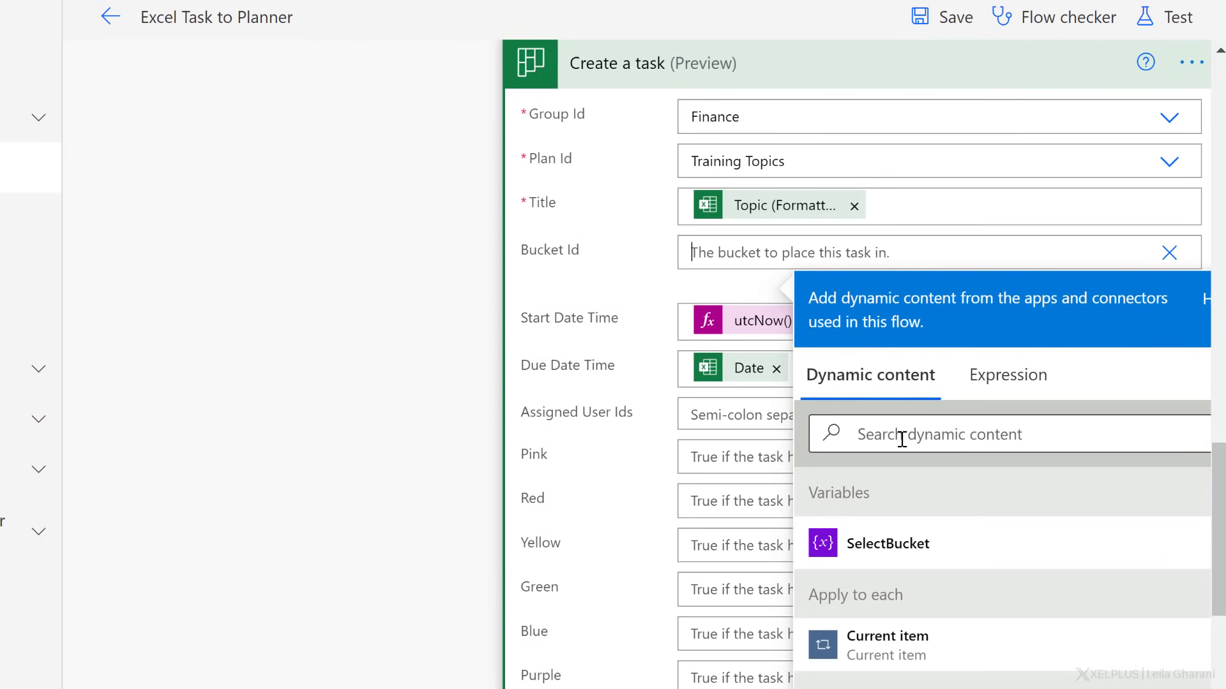
pyautogui.click(891, 549)
pyautogui.click(400, 270)
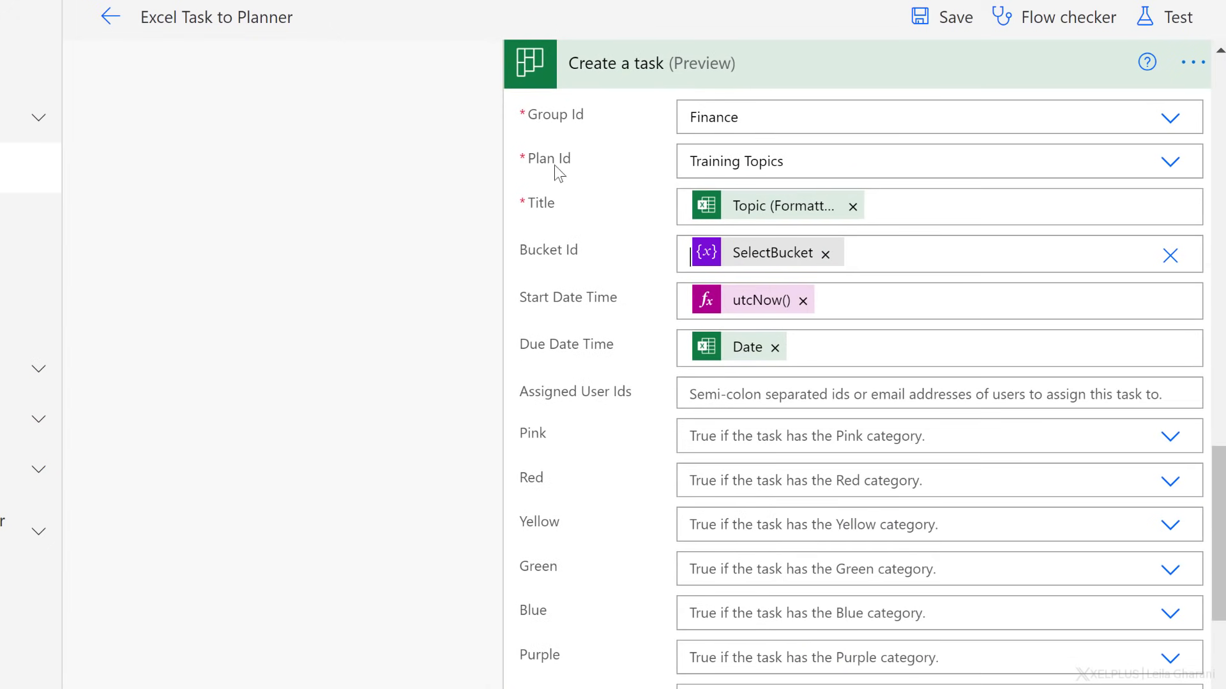
pyautogui.click(944, 16)
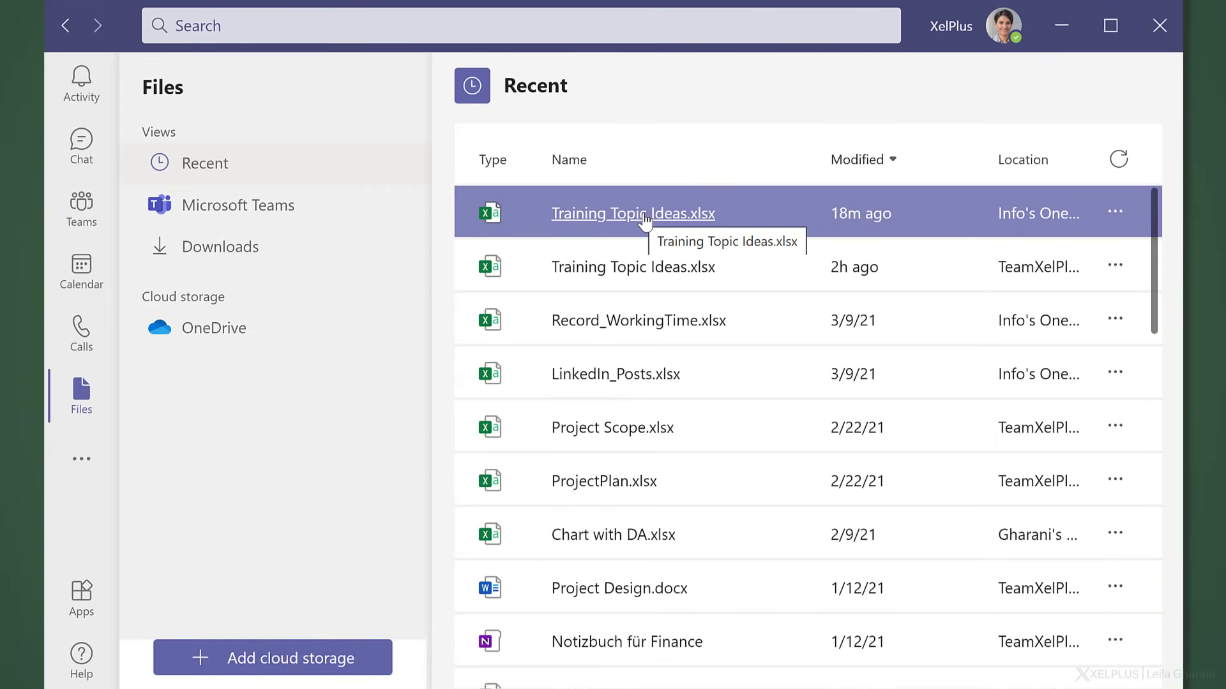
# Open Training Topic Ideas.xlsx and select the Excel, PowerPoint and Power Automate topic cells
pyautogui.click(633, 213)
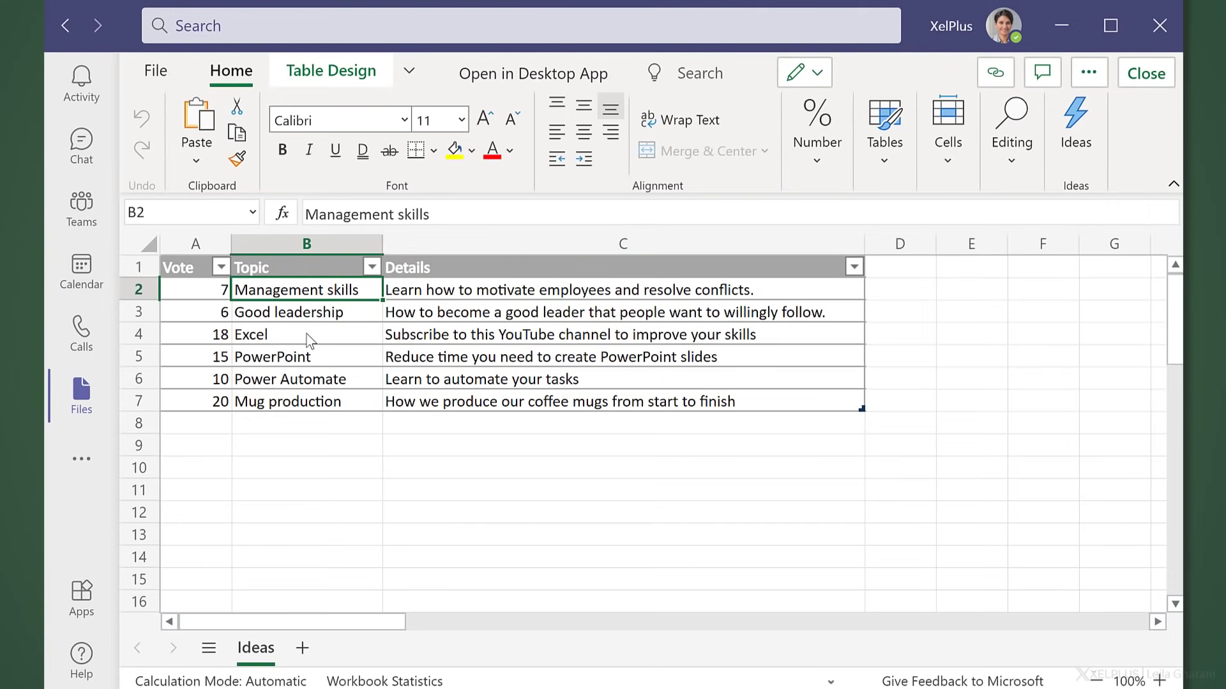
pyautogui.moveTo(285, 335); pyautogui.dragTo(302, 383)
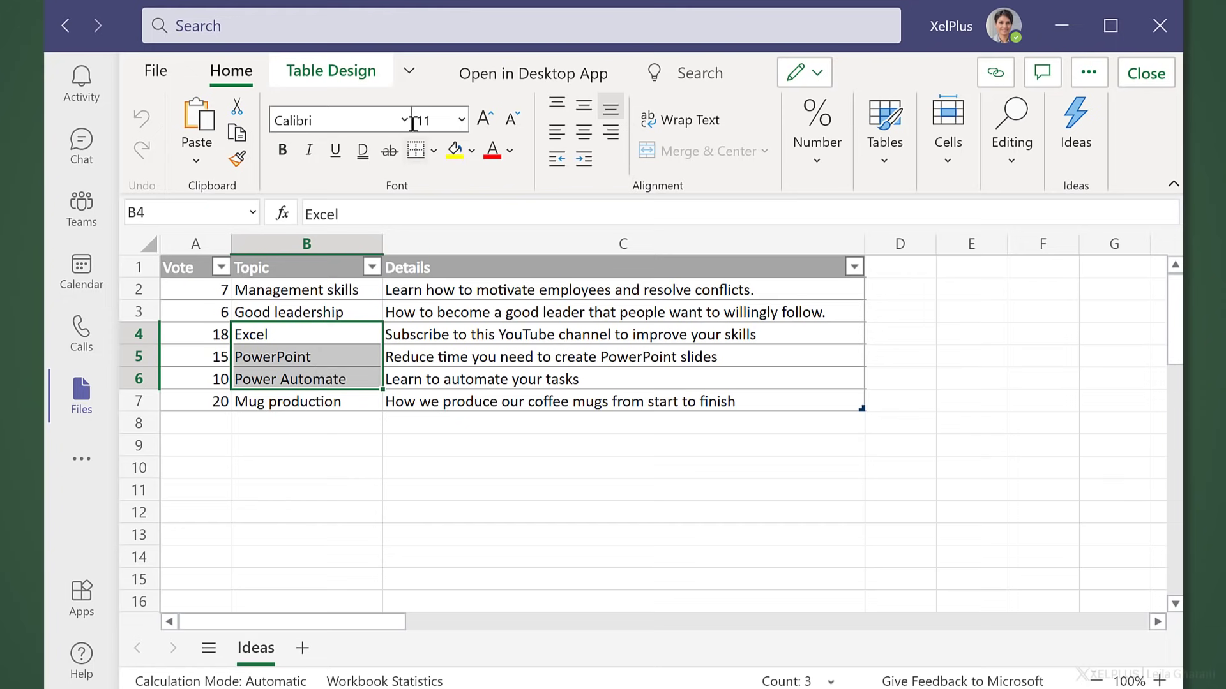
# From the Data commands, start the Excel Task to Planner flow for this workbook
pyautogui.click(409, 72)
pyautogui.click(351, 247)
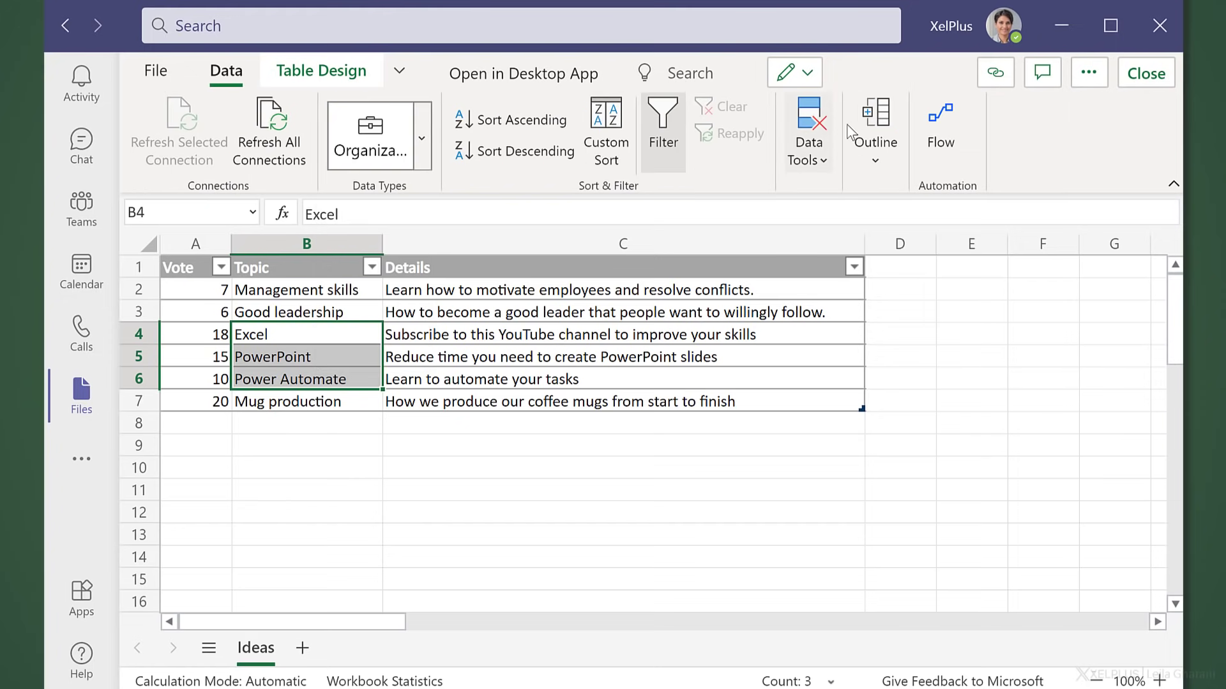
pyautogui.click(940, 130)
pyautogui.click(1029, 532)
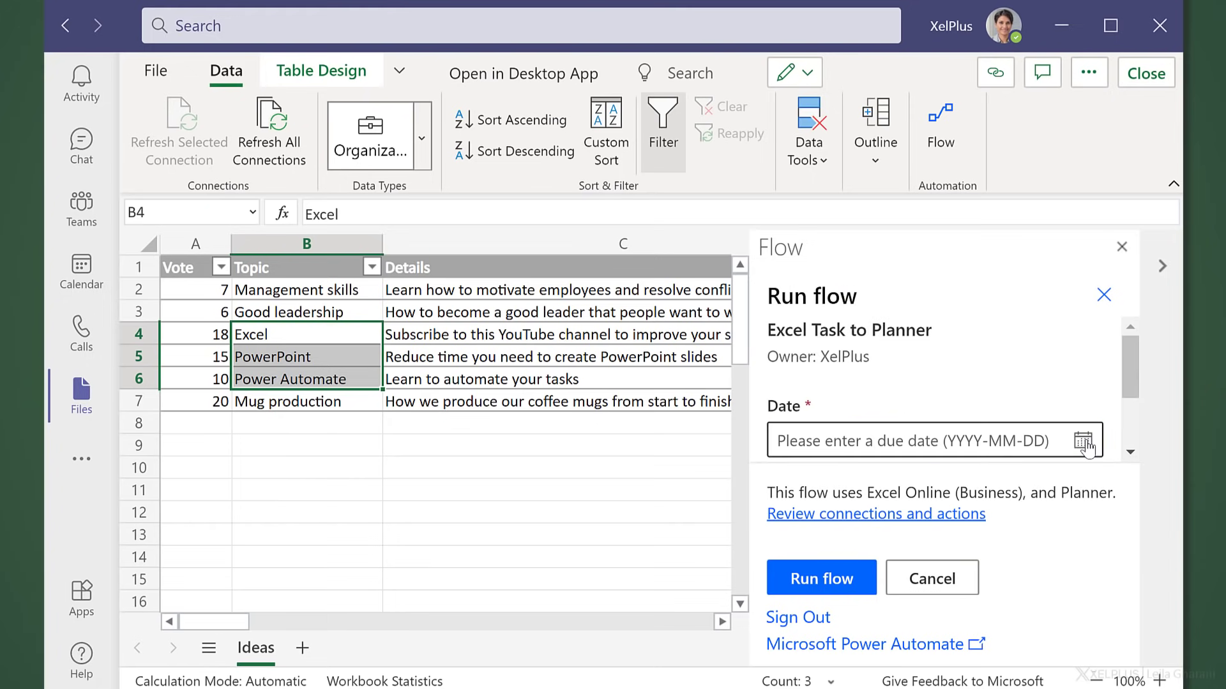
# Run the flow with due date 14 April 2021 and Skills as the bucket input
pyautogui.click(1084, 442)
pyautogui.click(974, 328)
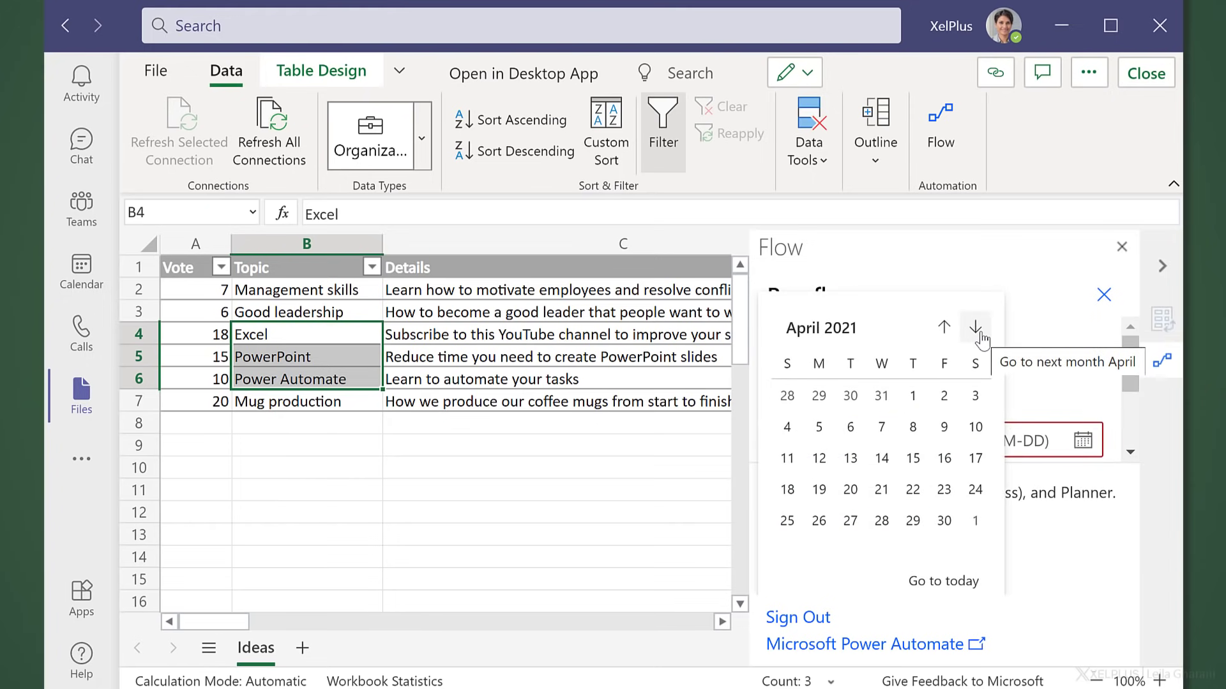
pyautogui.click(882, 458)
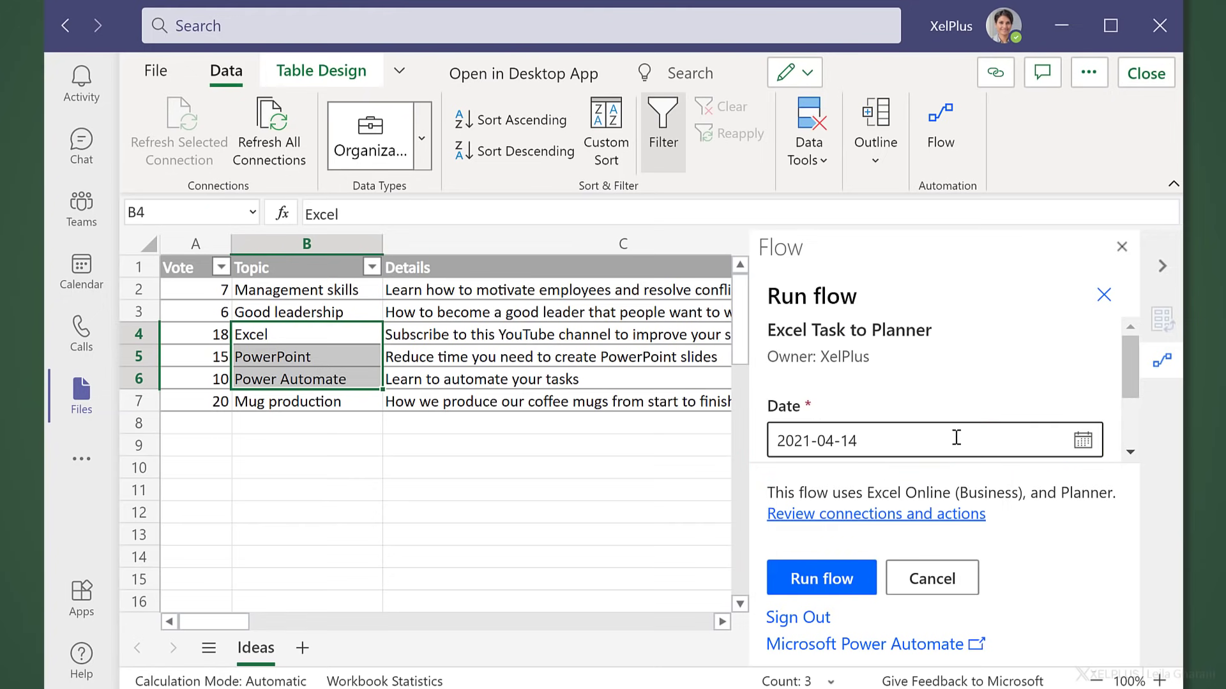
pyautogui.scroll(-2, 958, 441)
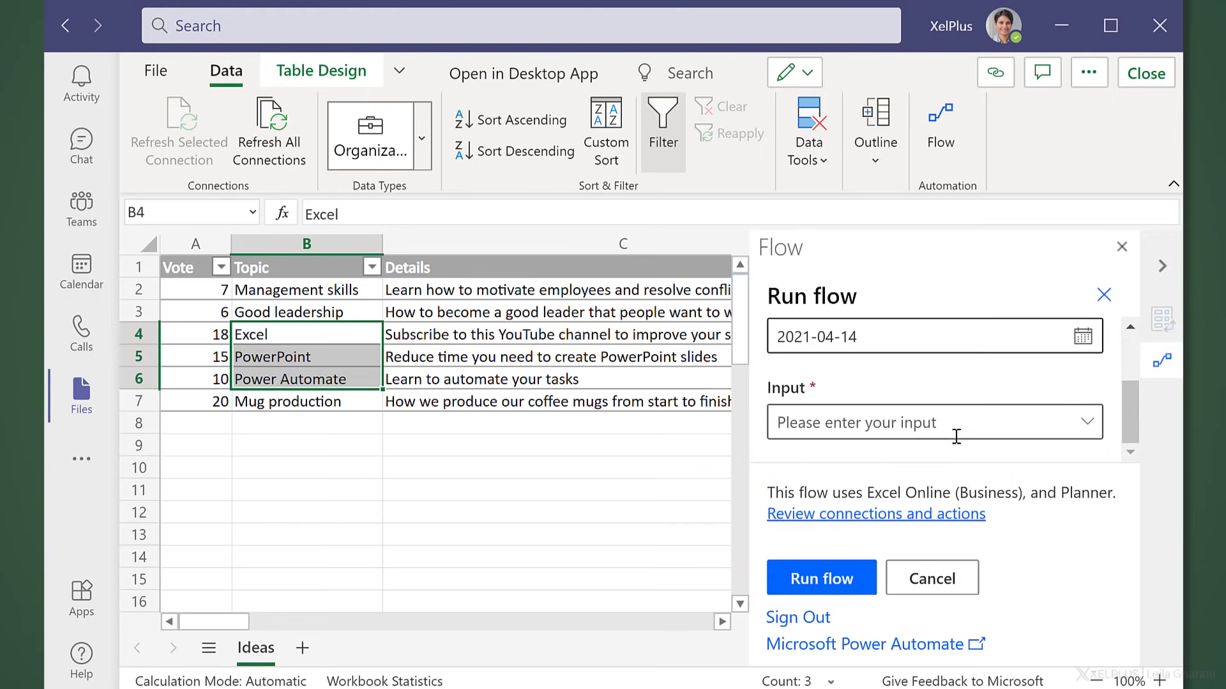
pyautogui.click(1085, 423)
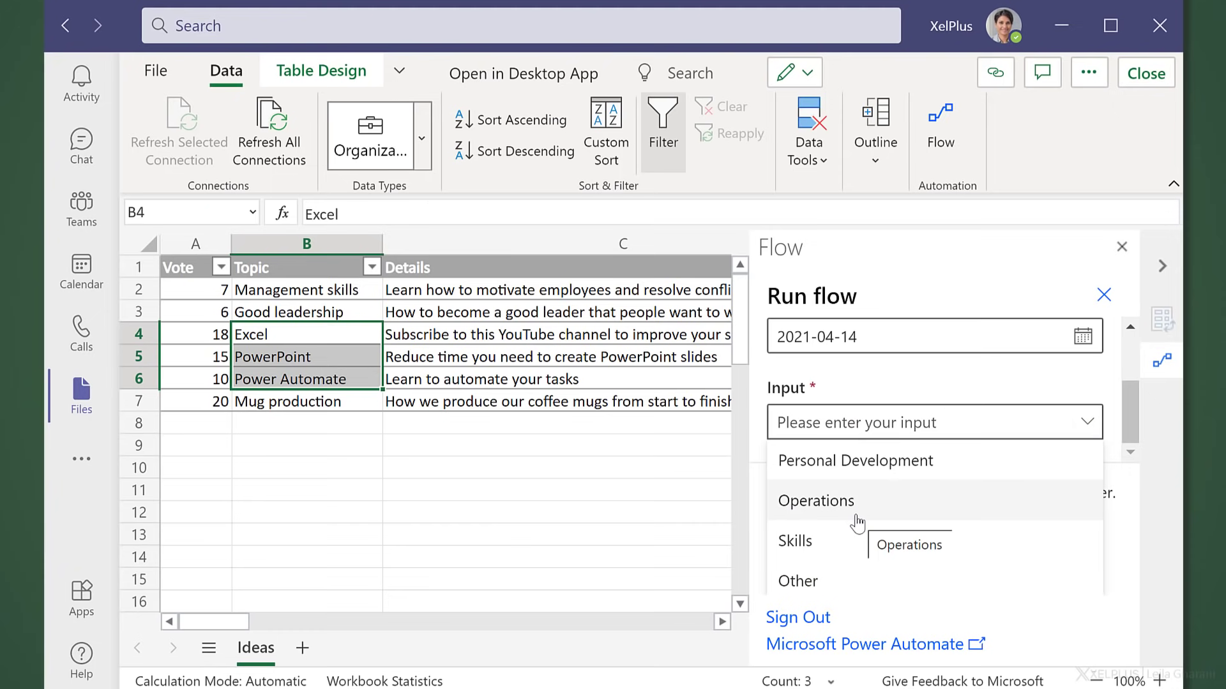
pyautogui.click(813, 544)
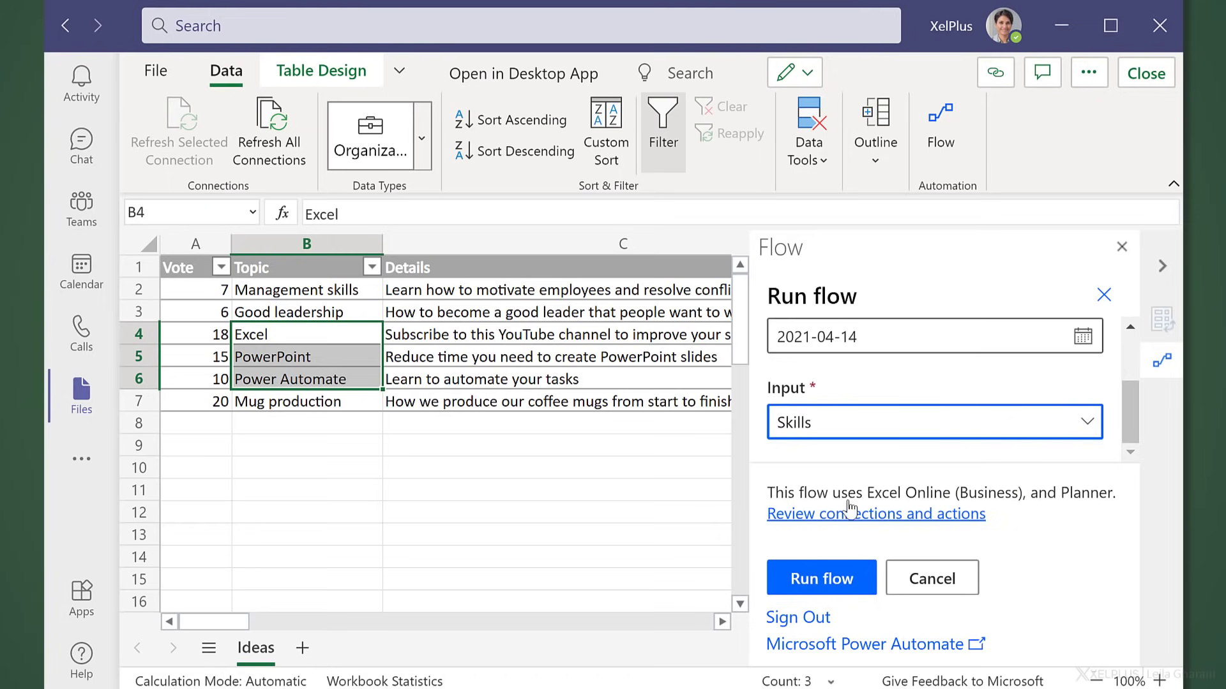
pyautogui.click(814, 578)
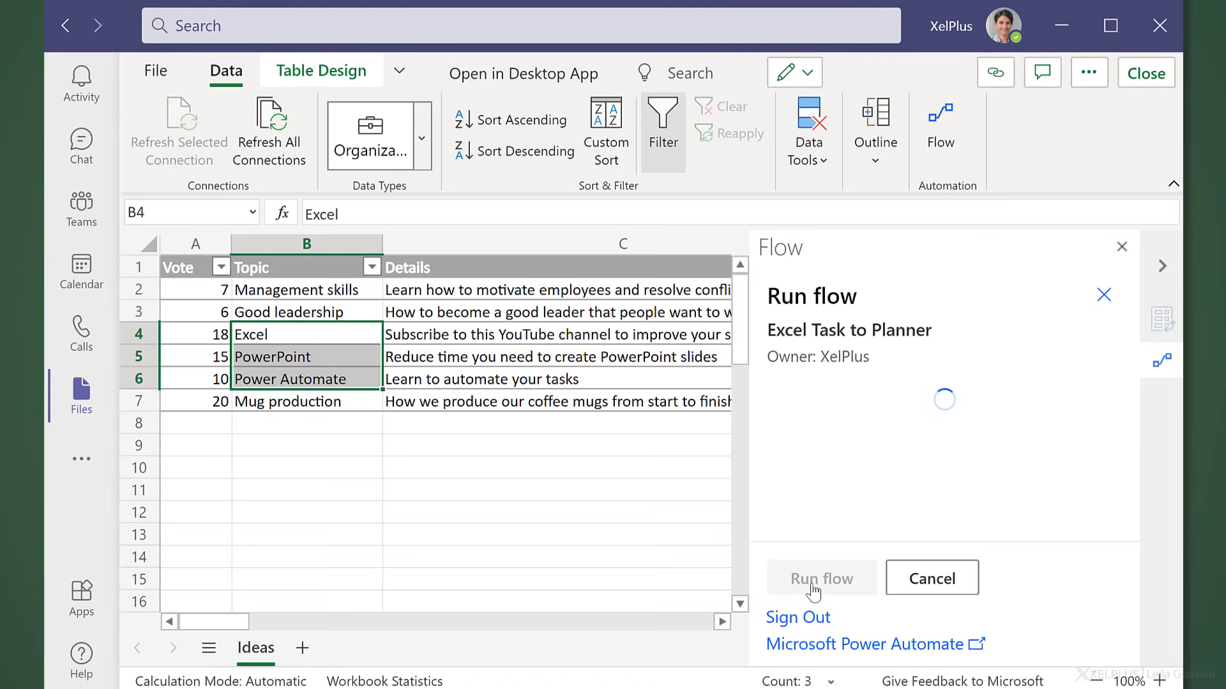
pyautogui.click(814, 578)
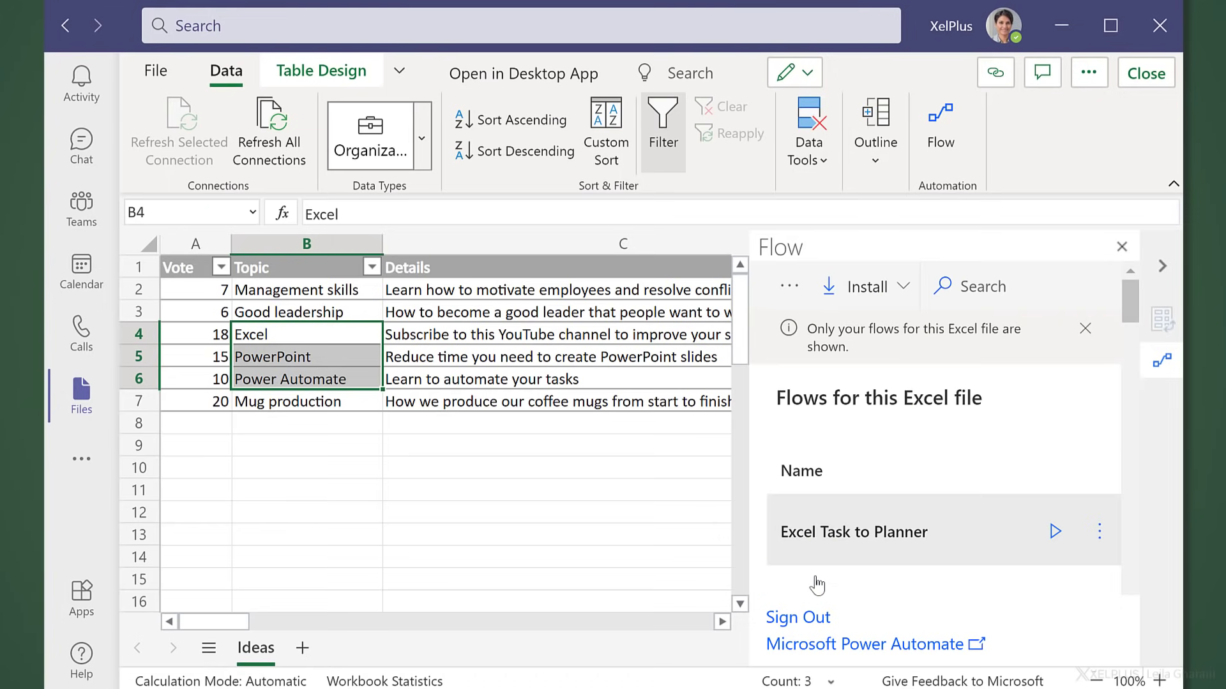
# Return to the Training channel's board and view the new Power Automate task's details
pyautogui.click(82, 207)
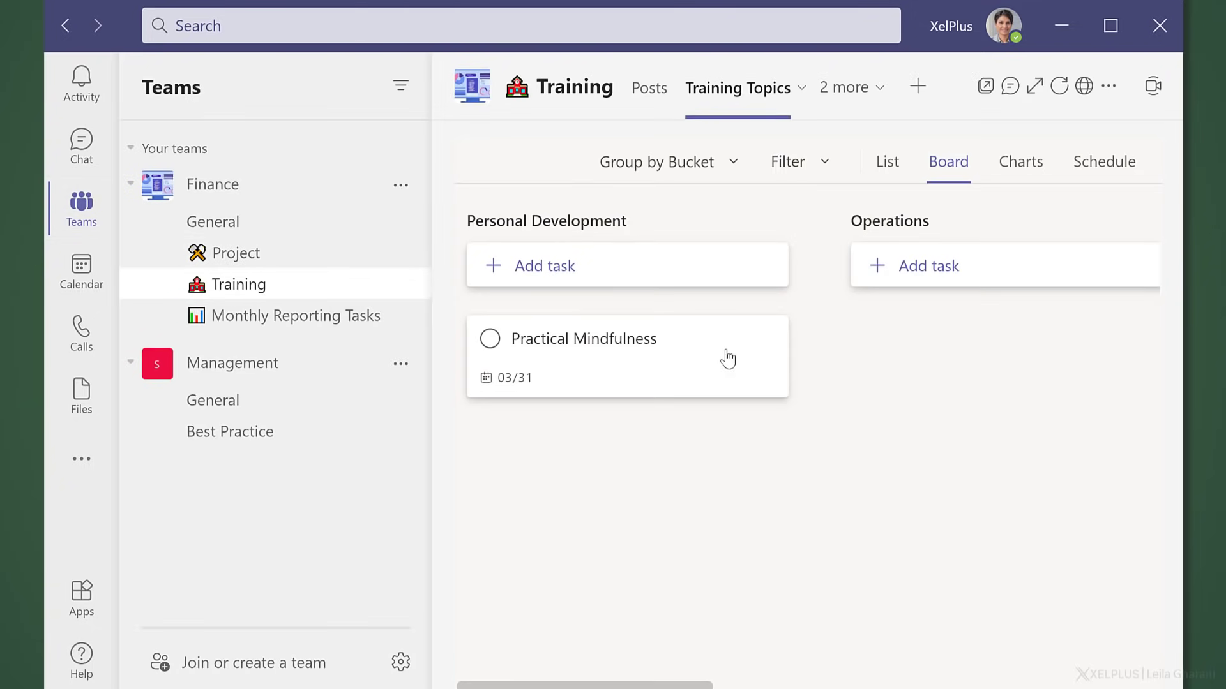
pyautogui.moveTo(575, 682); pyautogui.dragTo(800, 682)
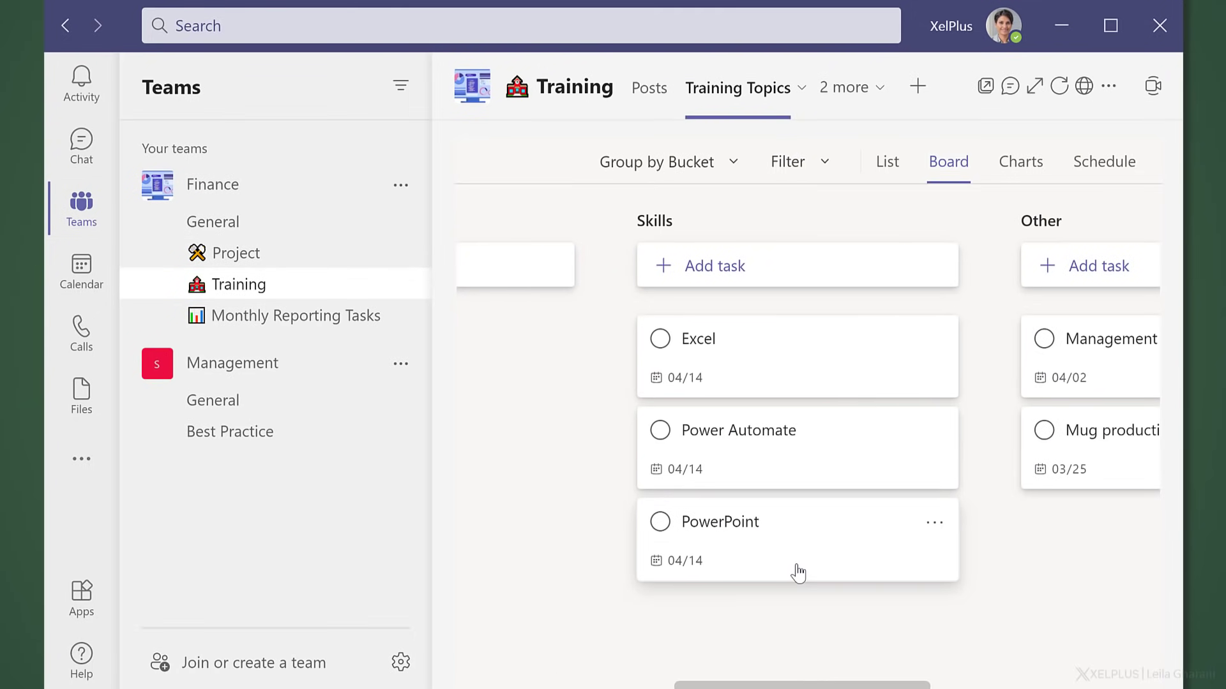
pyautogui.click(765, 451)
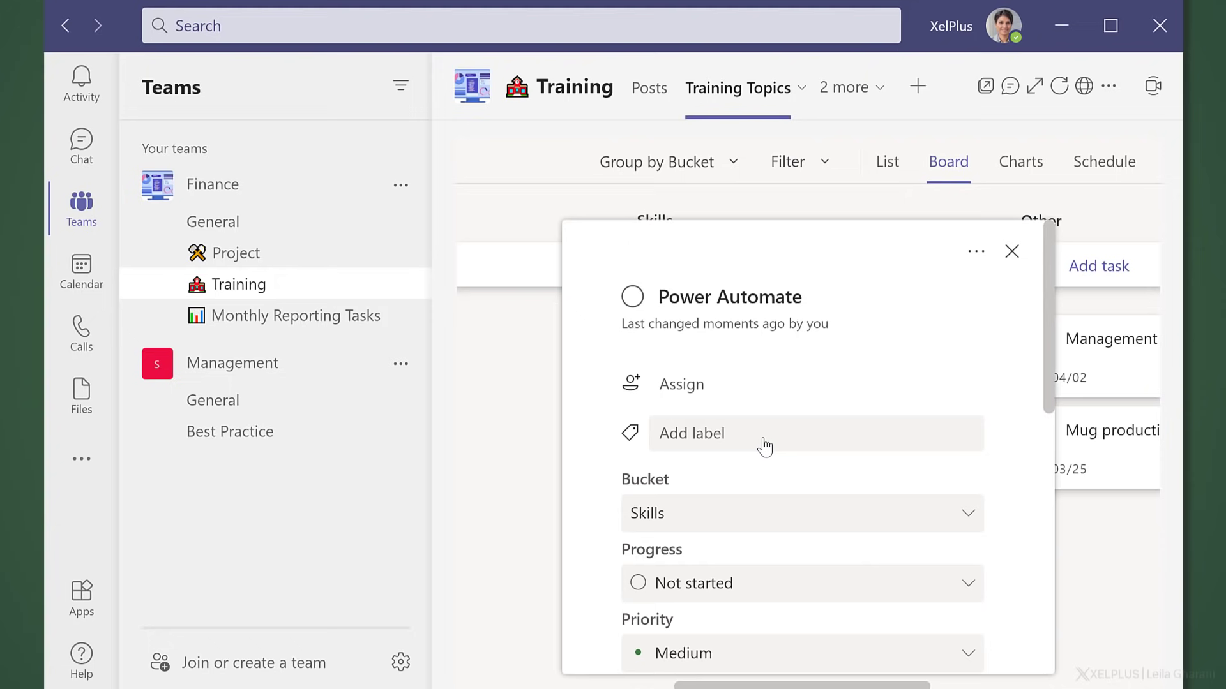
pyautogui.scroll(-5, 765, 450)
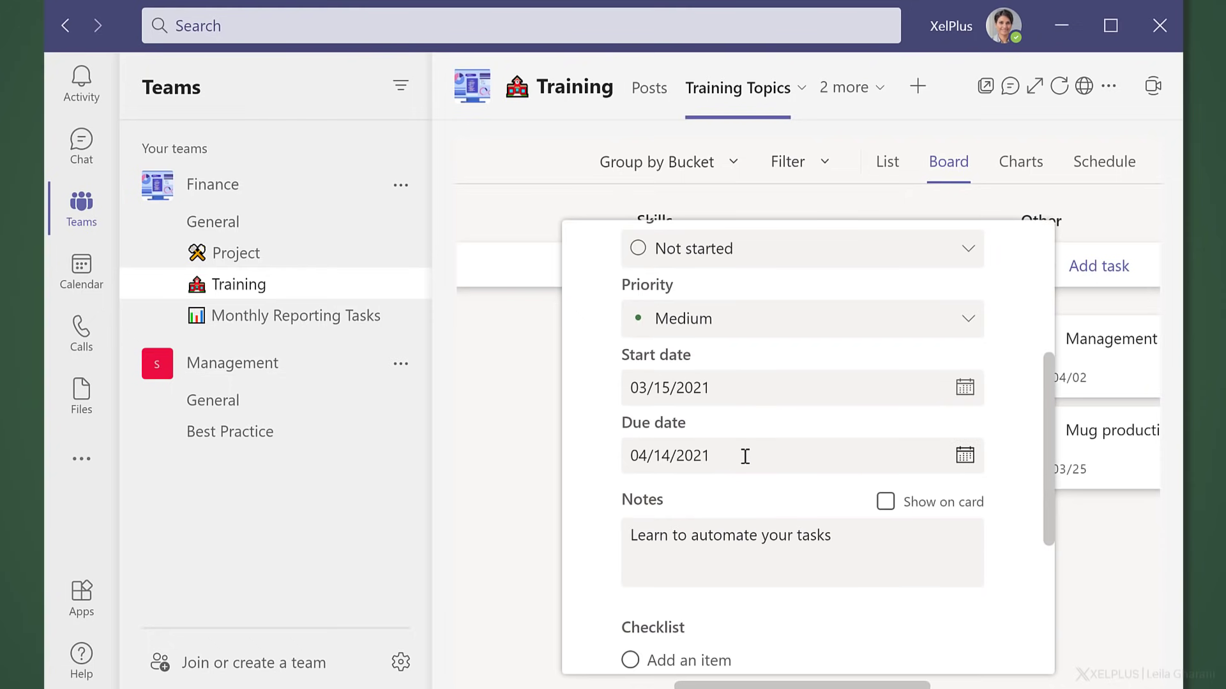